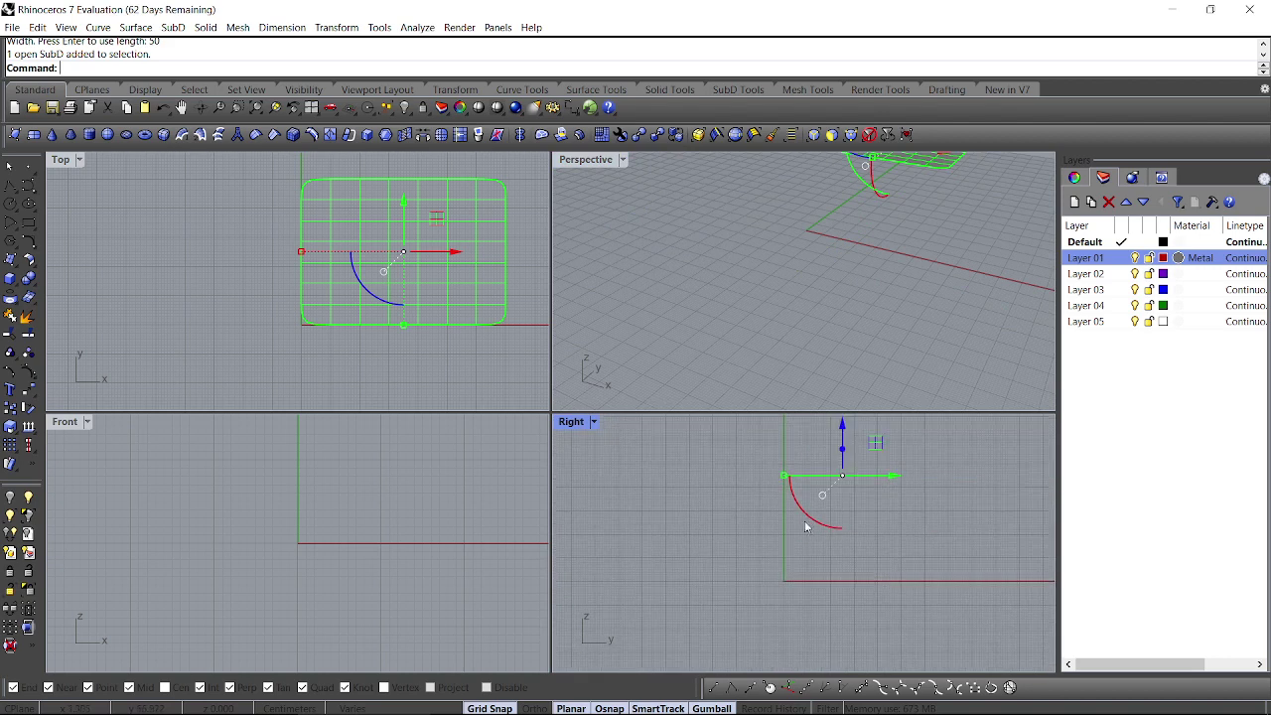
Step: Rotate the SubD seat plane about the X axis so it slopes gently down toward positive Y
click(810, 519)
key(Return)
click(762, 529)
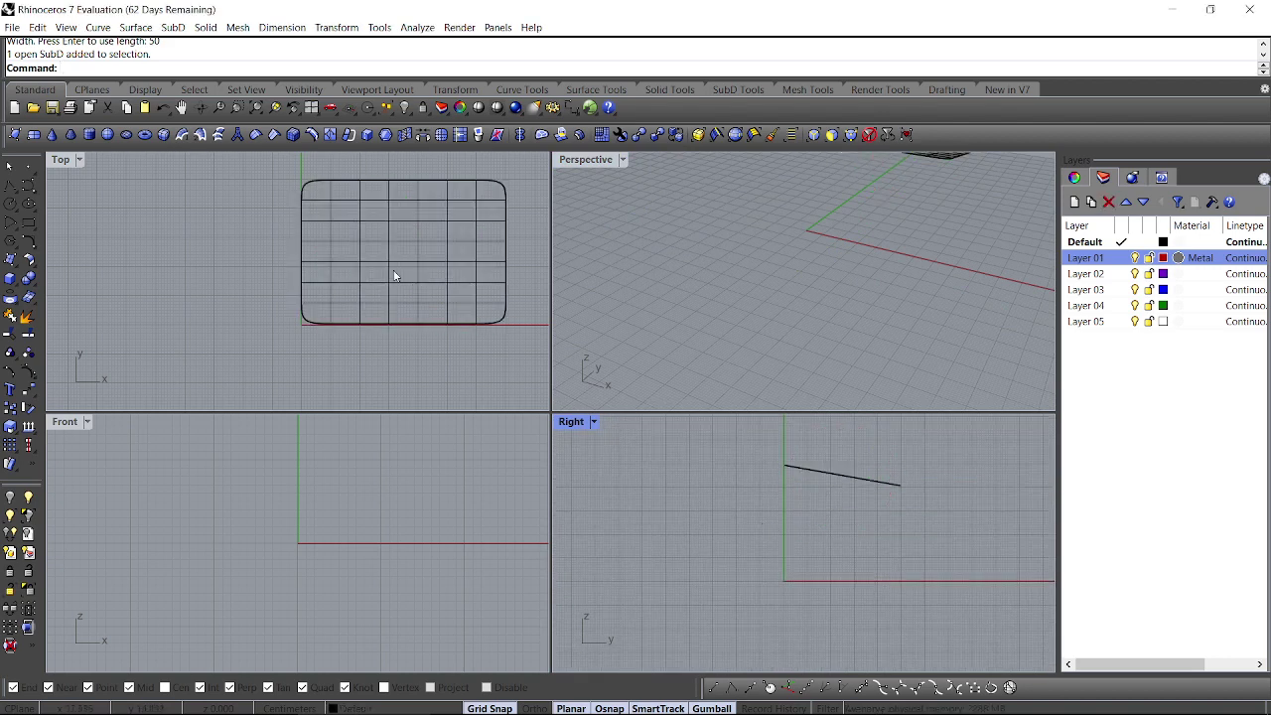
Step: Extrude the two outermost border edges on the seat's lower side outward by 1 cm in the Y direction
right_drag(395, 276, 378, 341)
scroll(297, 244, up, 8)
ctrl+shift+click(323, 248)
right_drag(451, 293, 103, 288)
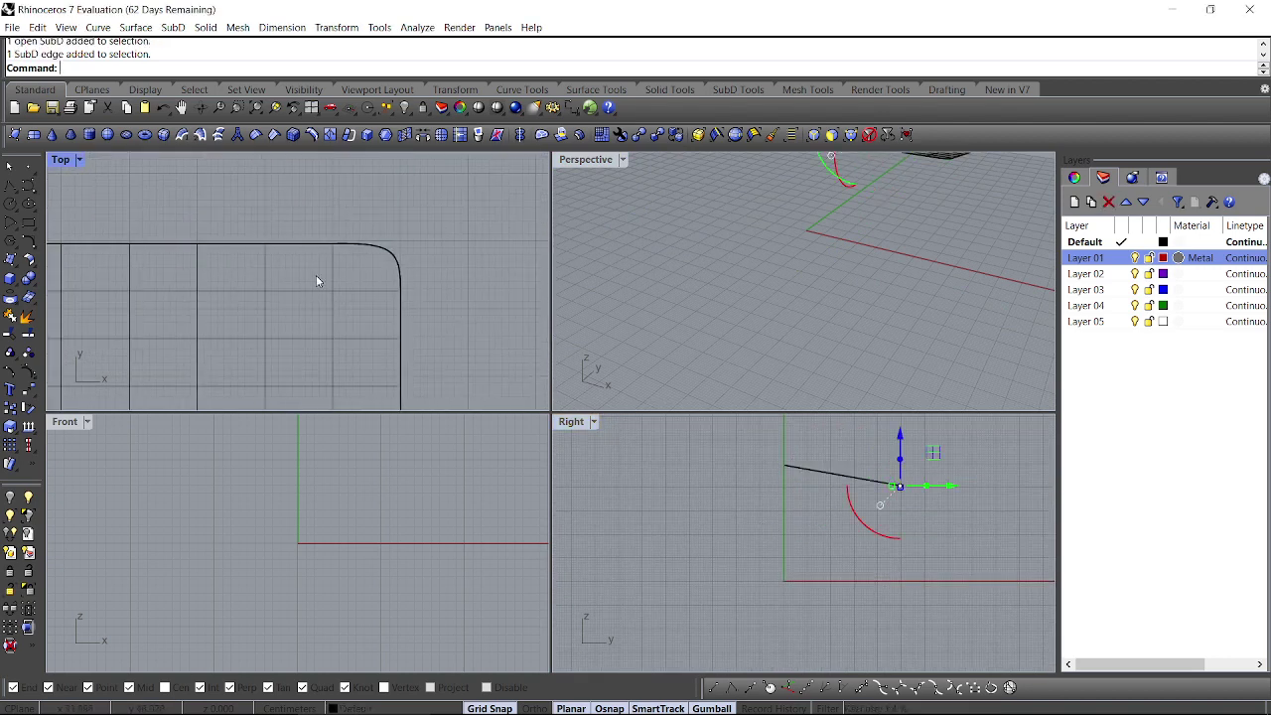
ctrl+shift+click(356, 247)
right_drag(252, 251, 338, 288)
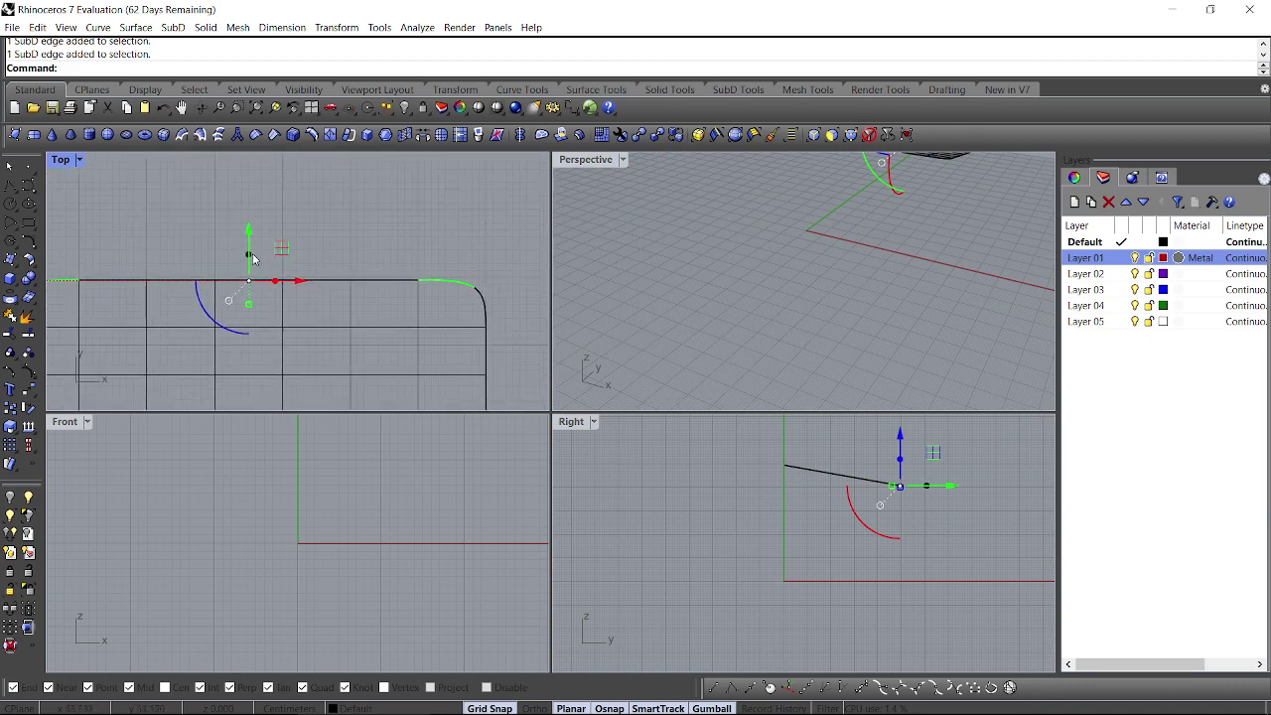
click(250, 255)
text(10)
key(Return)
click(300, 217)
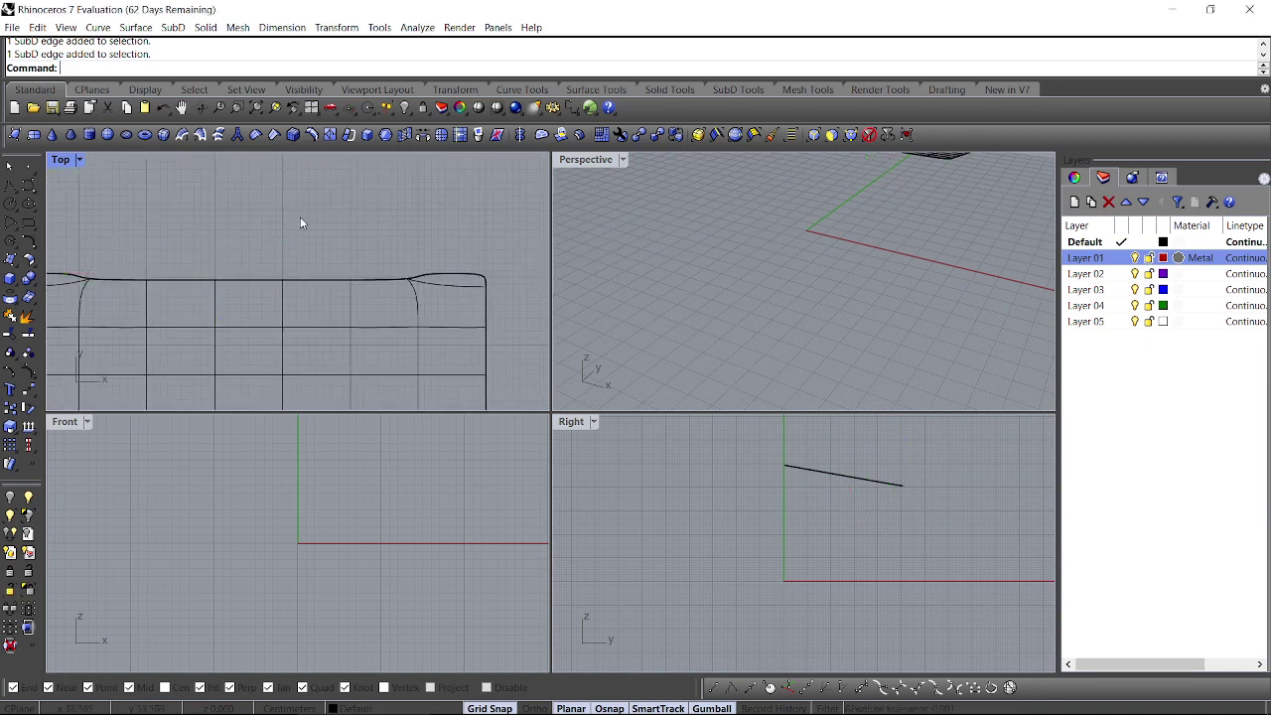
Step: Extrude the outer edges of both new tabs vertically by -40 cm to form two legs
ctrl+shift+click(450, 275)
right_drag(101, 278, 207, 287)
ctrl+shift+click(148, 287)
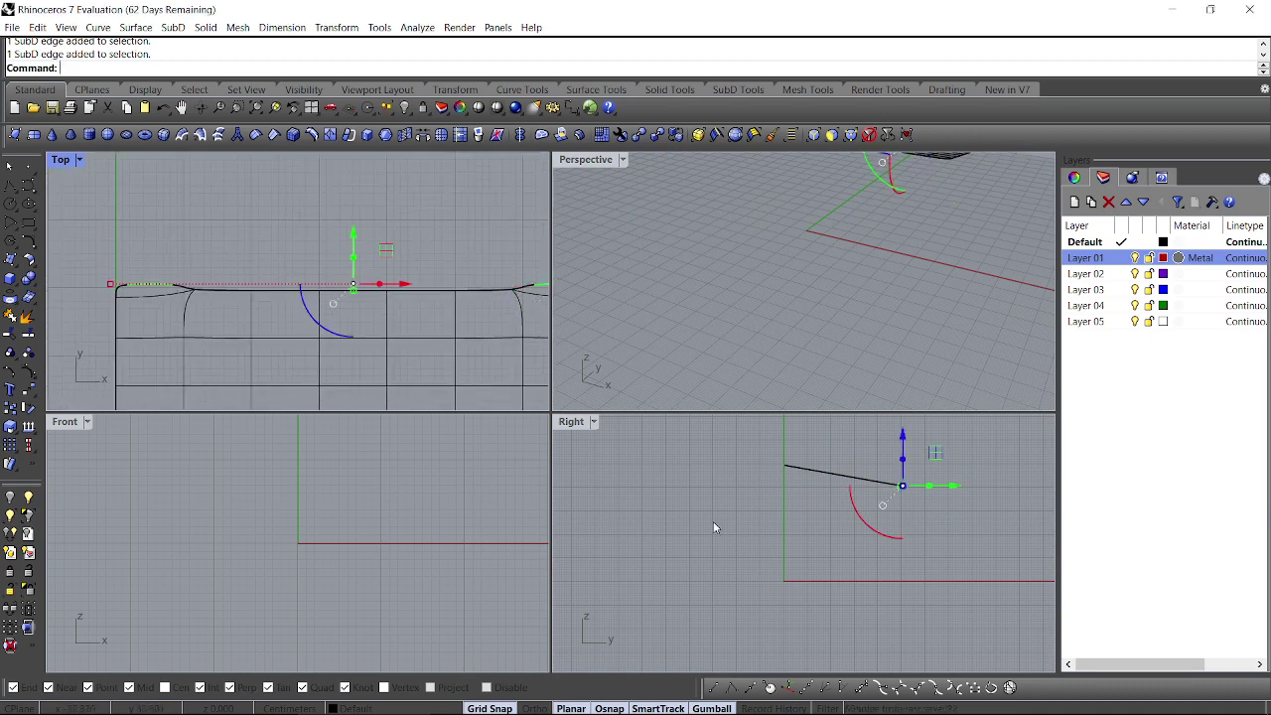
right_drag(878, 513, 761, 553)
click(784, 504)
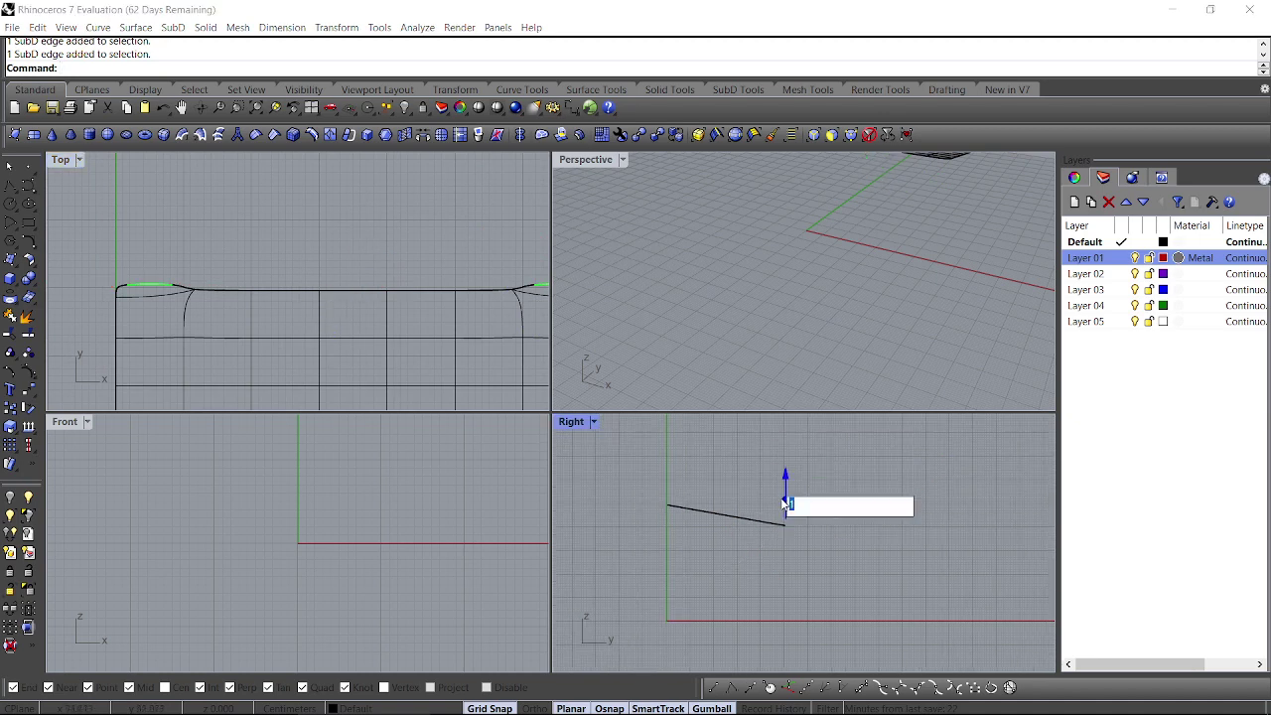
text(-40)
key(Return)
click(738, 584)
right_drag(746, 637, 757, 602)
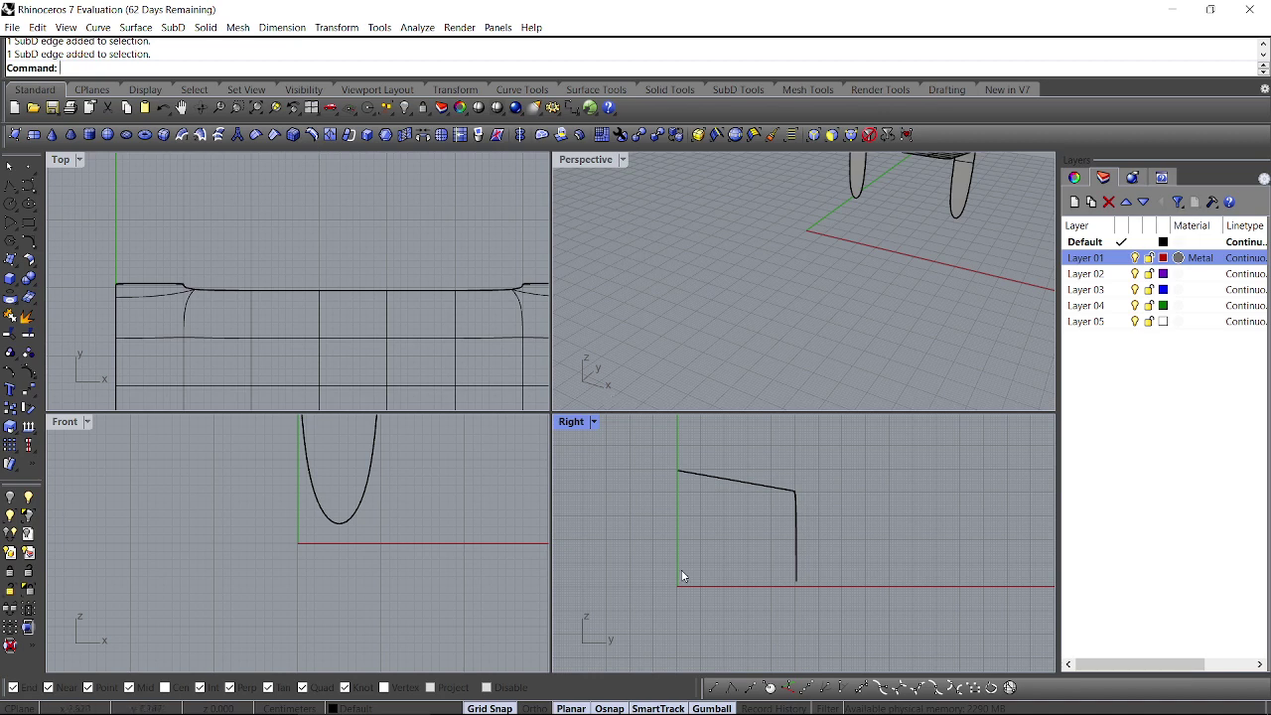
Step: Insert an edge loop across both legs close to their lower tips to square off the rounded ends
drag(726, 606, 847, 541)
click(312, 139)
scroll(695, 359, down, 3)
right_drag(726, 388, 853, 249)
click(866, 242)
click(766, 236)
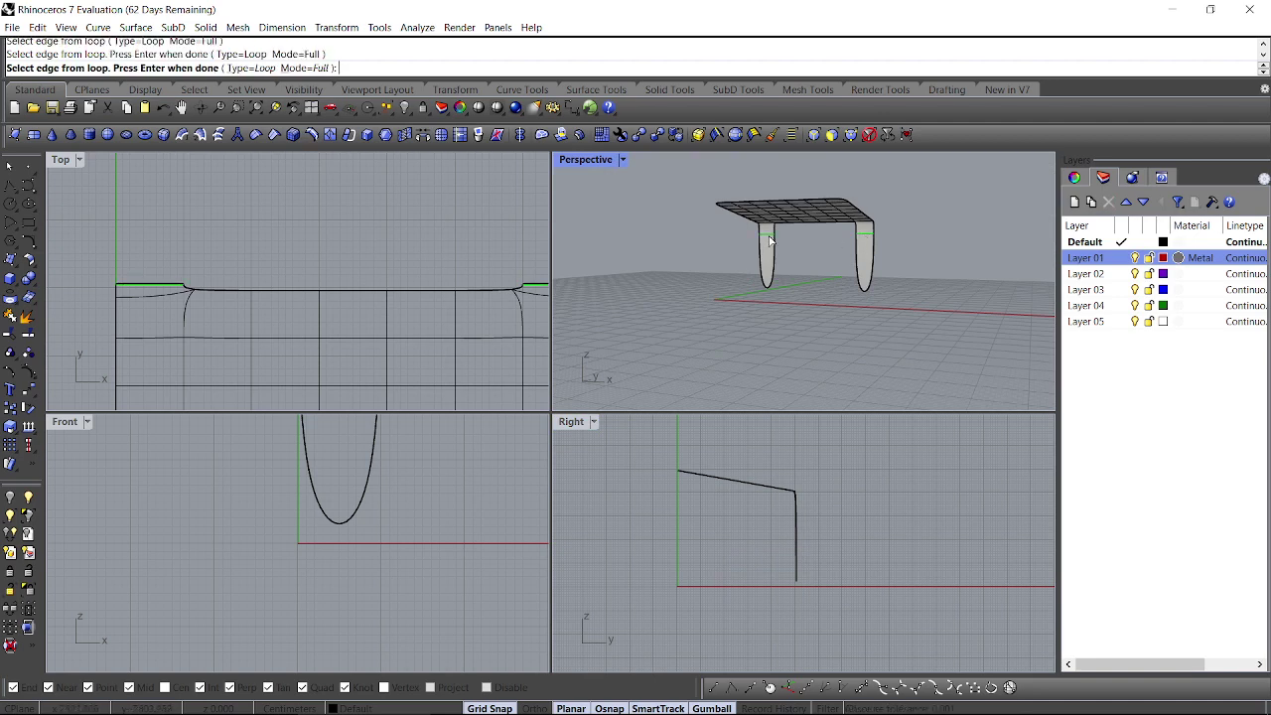
key(Return)
click(768, 289)
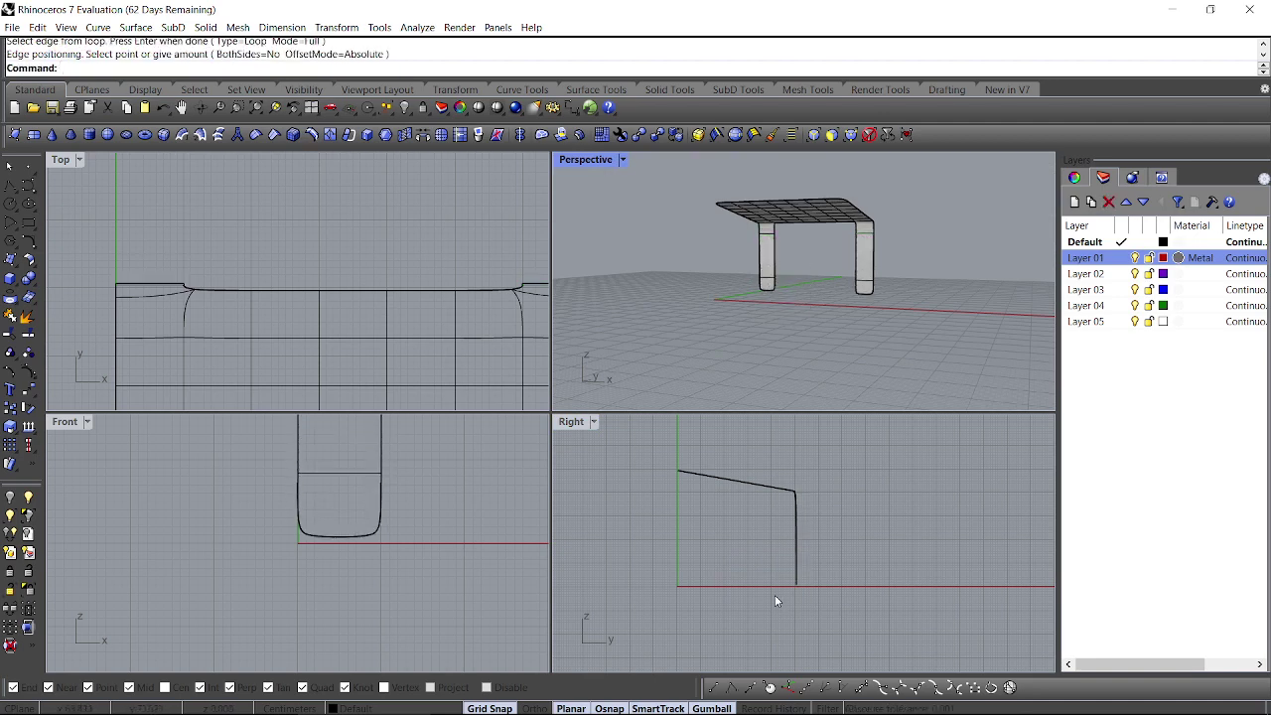
Step: Move the lower ends of both legs 5 cm outward in the Y direction
ctrl+shift+drag(776, 596, 820, 556)
click(845, 567)
text(5)
key(Return)
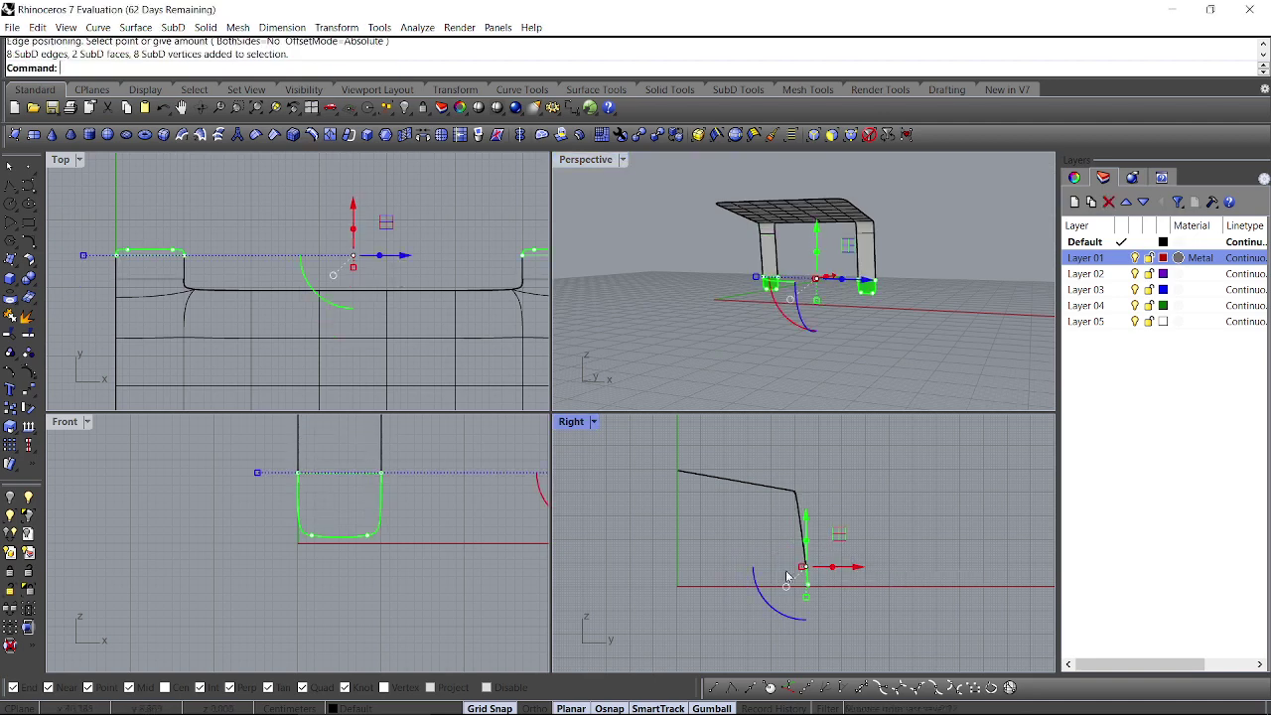
click(738, 572)
Step: Extrude the bottom edges of both legs horizontally by -60 cm under the seat to form floor runners
right_drag(764, 586, 737, 584)
ctrl+shift+drag(763, 596, 810, 574)
click(806, 583)
text(-6)
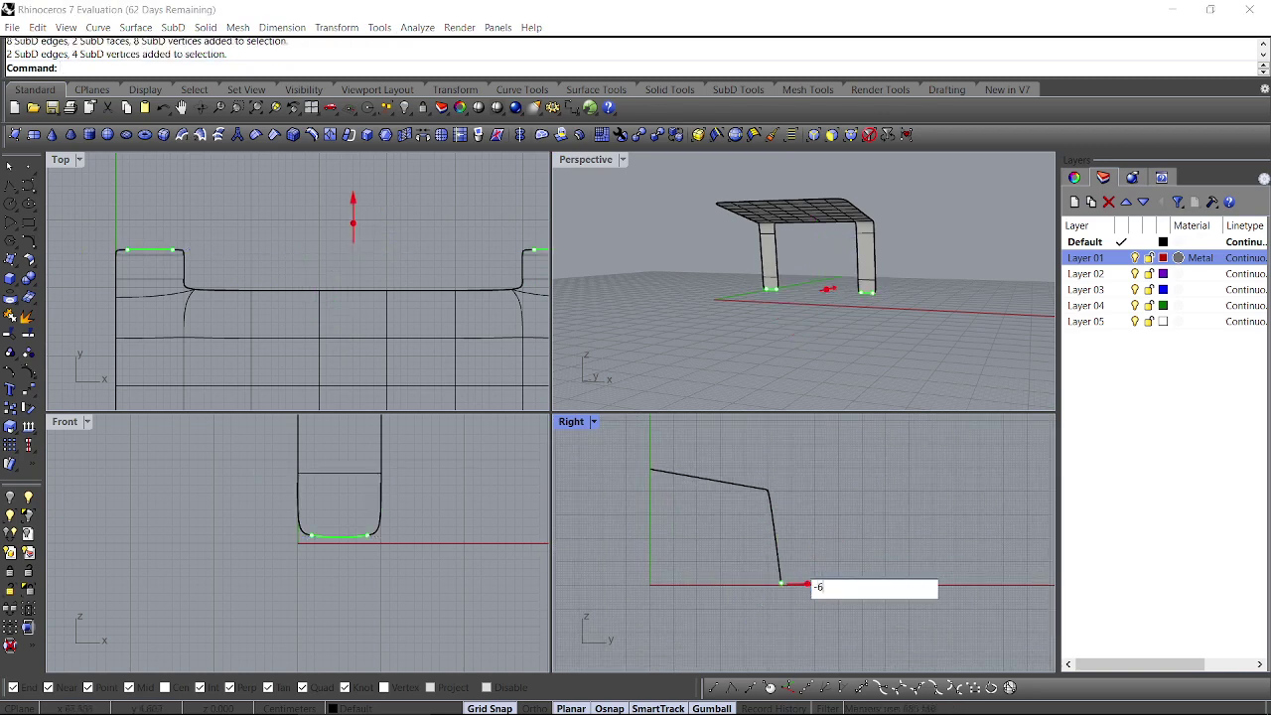
text(0)
key(Return)
click(733, 598)
Step: Insert an edge loop across both floor runners near their free ends to square off the tips
right_drag(642, 606, 682, 617)
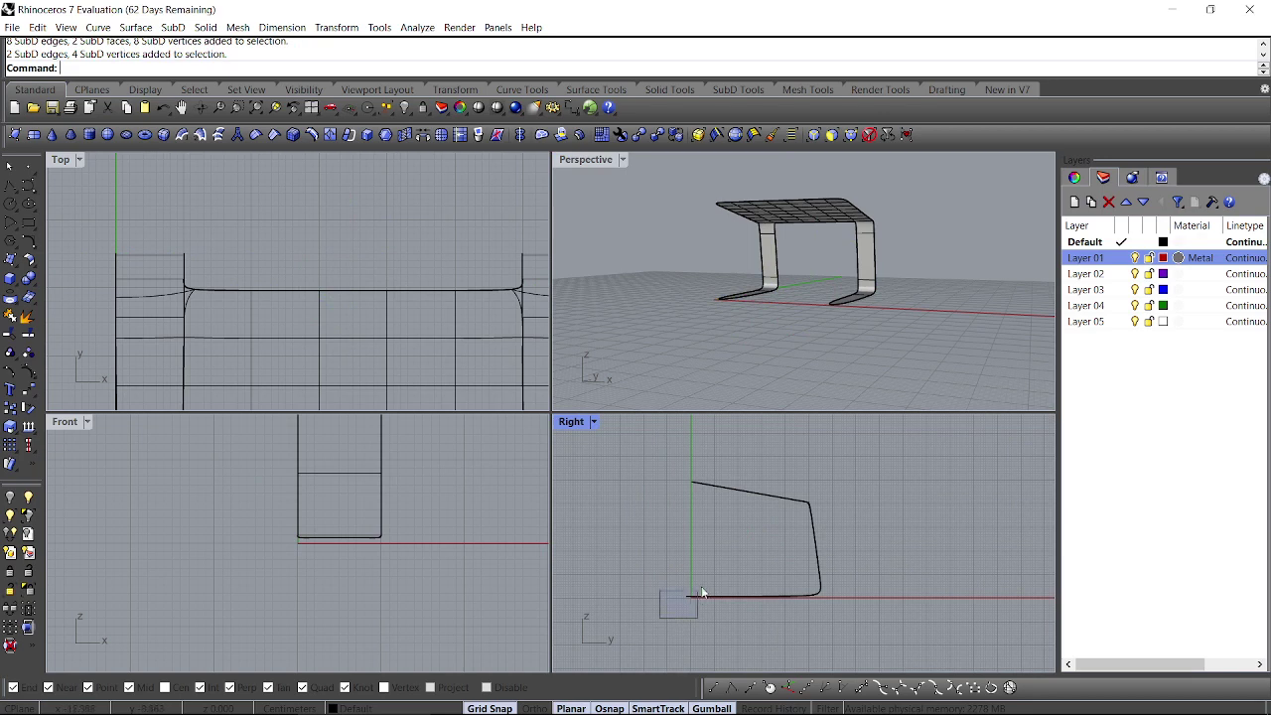
ctrl+shift+drag(701, 588, 699, 582)
click(653, 550)
click(312, 136)
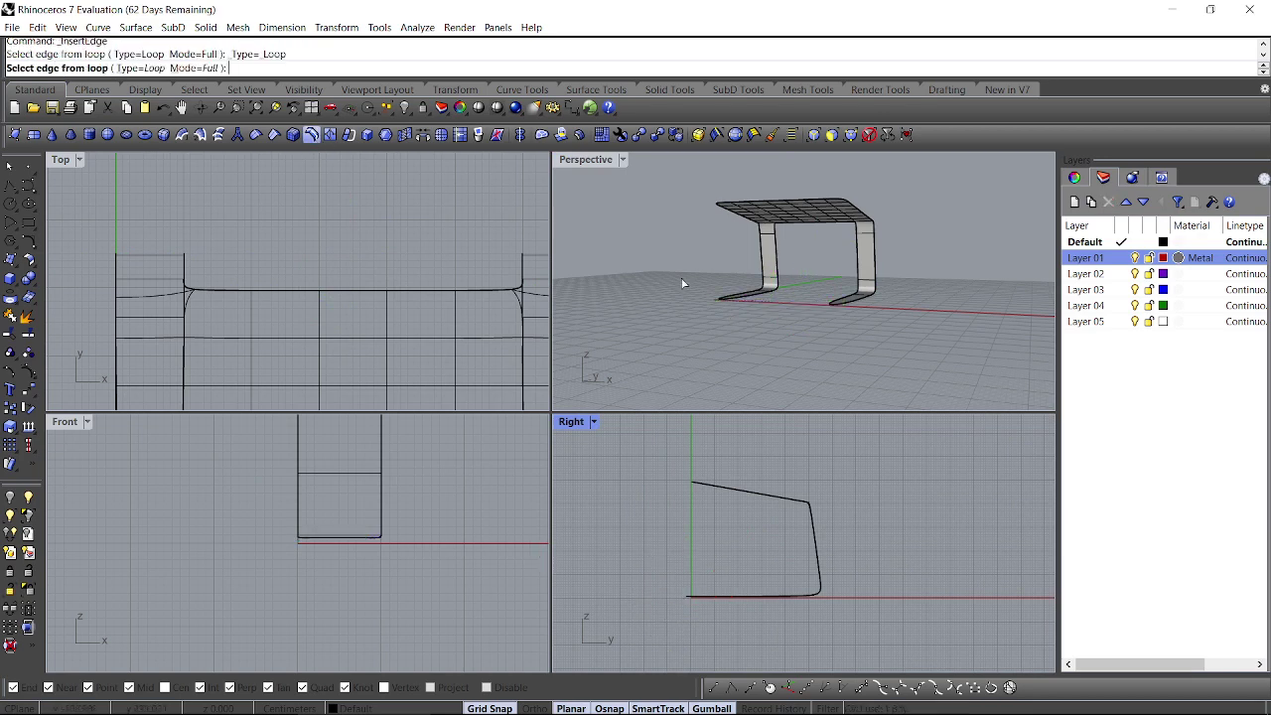
right_drag(682, 284, 768, 287)
click(768, 282)
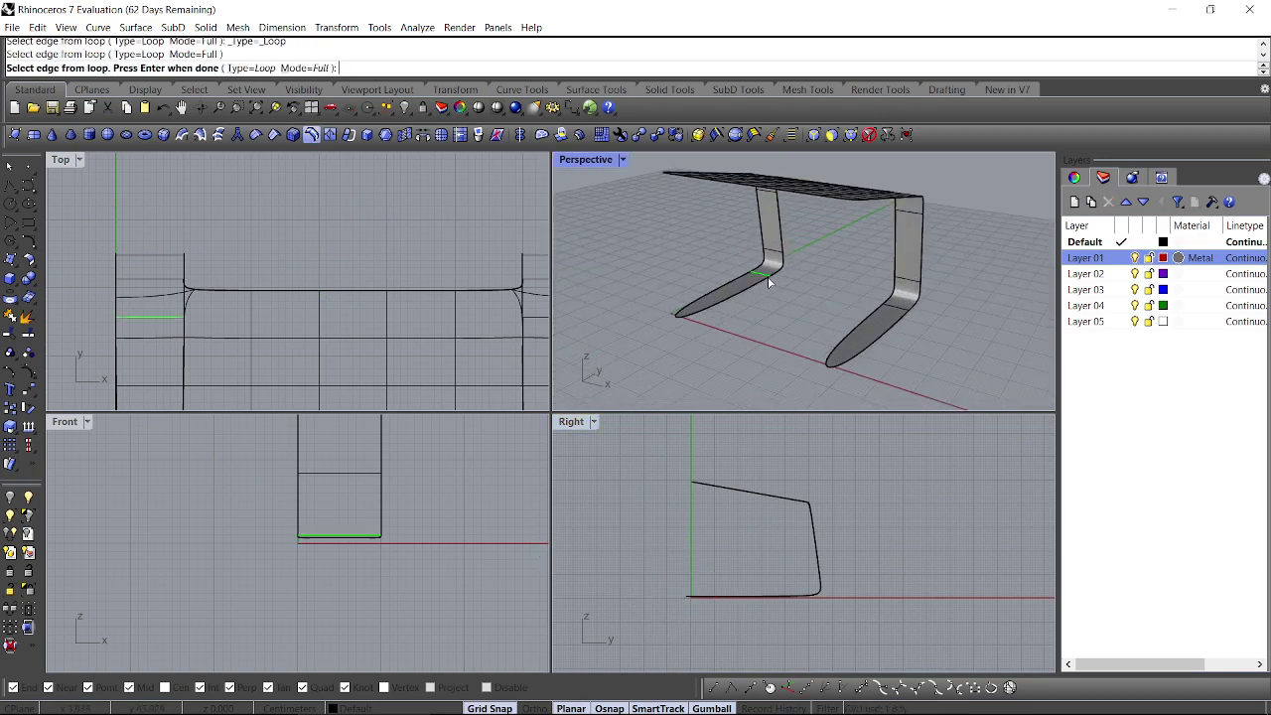
click(893, 306)
key(Return)
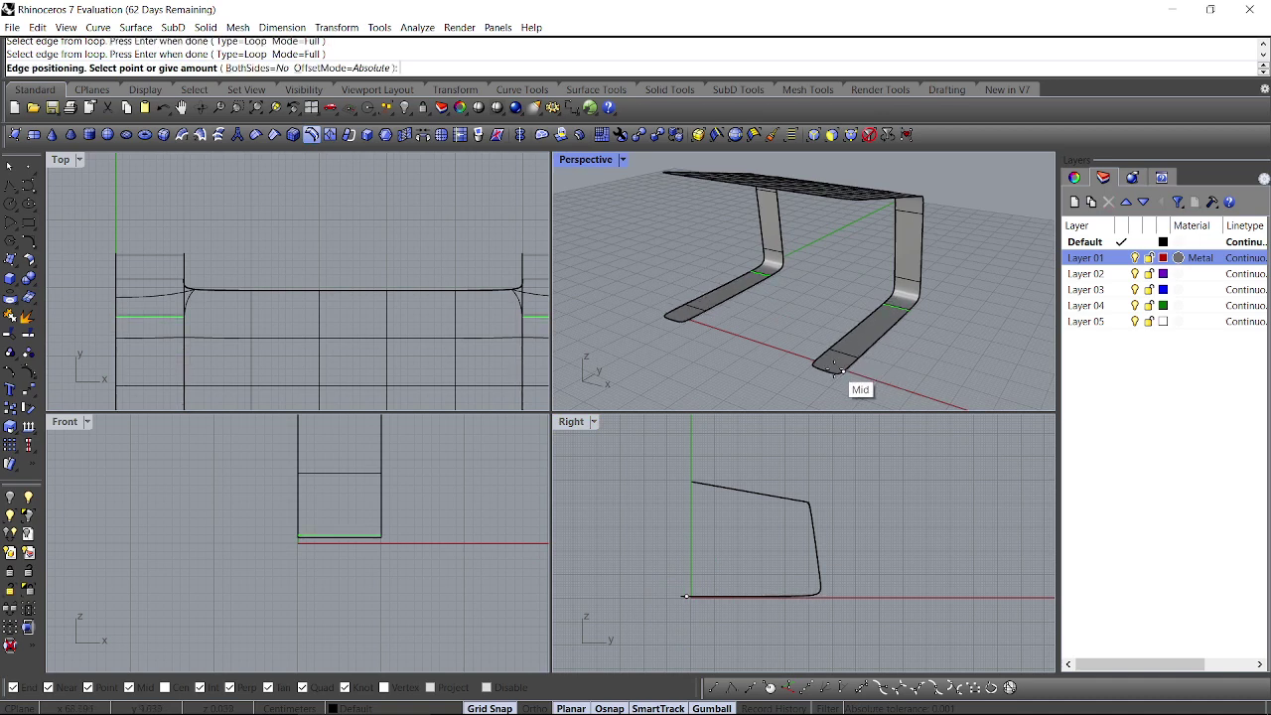
click(832, 370)
Step: Extrude the free end edges of both floor runners 70 cm upward to form two uprights
ctrl+shift+drag(674, 614, 692, 586)
click(680, 572)
text(7)
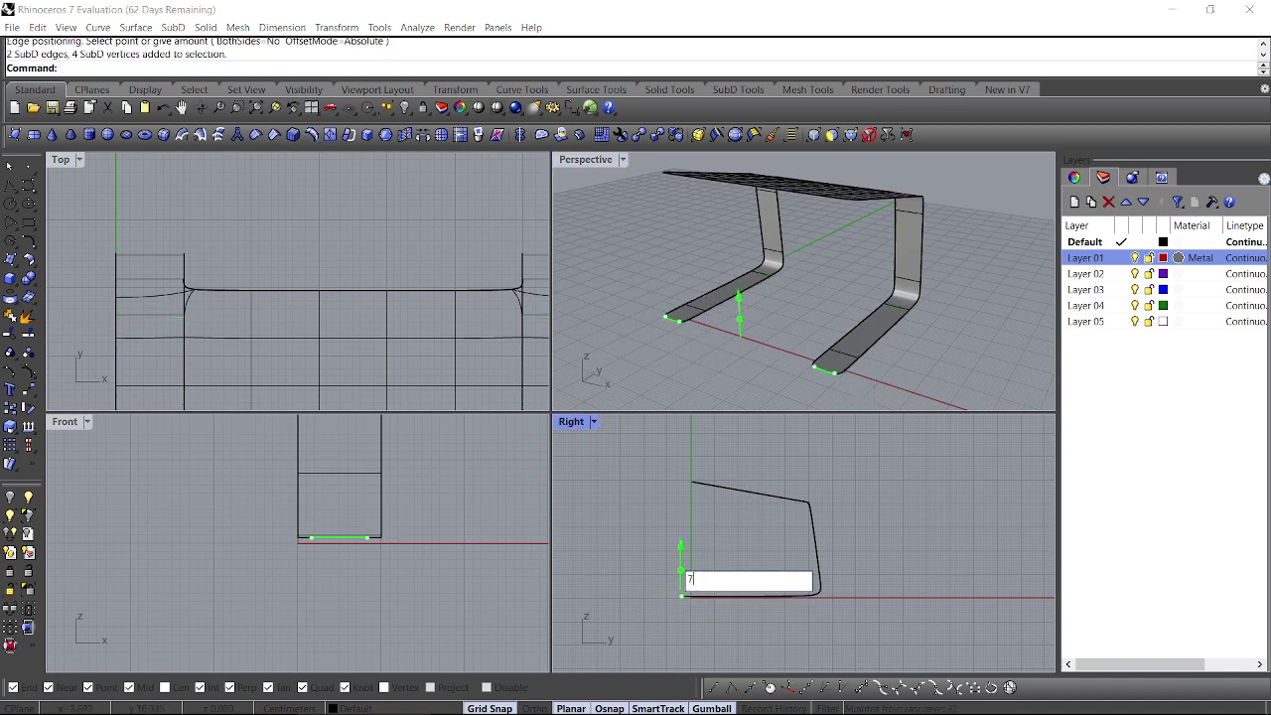
text(0)
key(Return)
click(641, 553)
Step: Move the top edges of both uprights 30 cm in positive Y so the uprights lean over the seat
right_drag(657, 490, 648, 549)
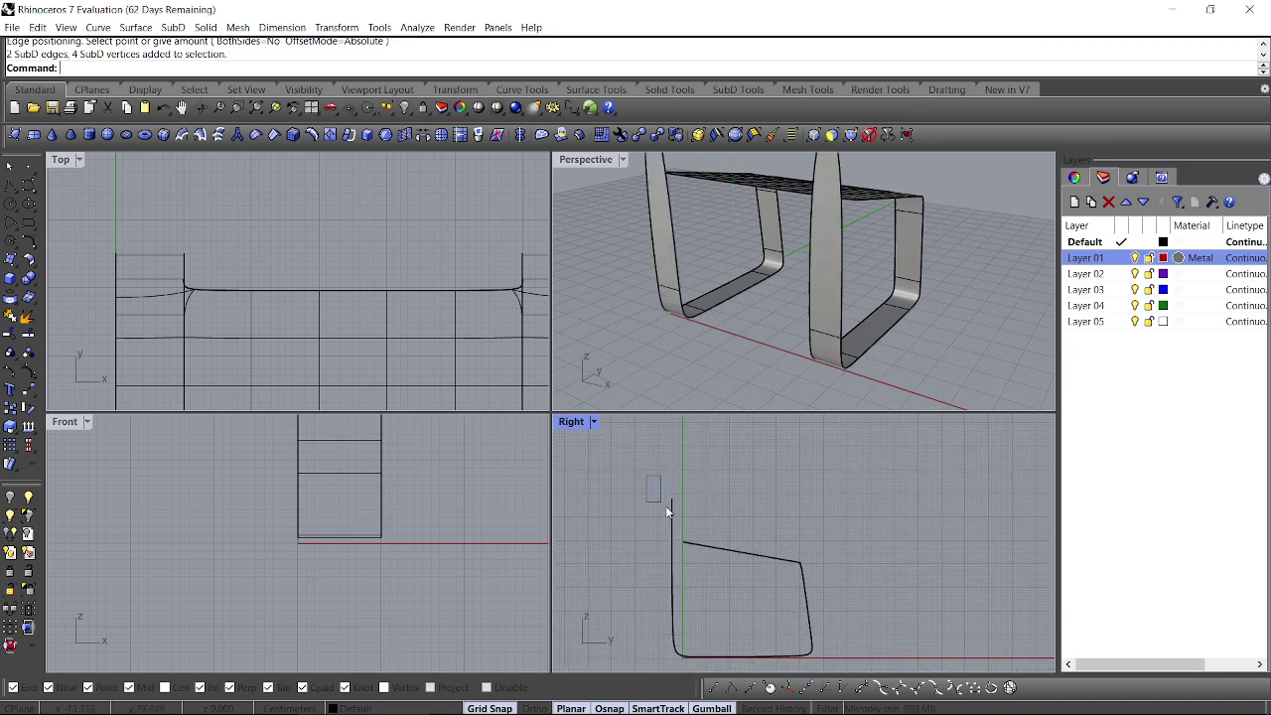
mouse_move(667, 508)
ctrl+shift+mouse_down()
mouse_move(701, 529)
mouse_move(683, 518)
ctrl+shift+mouse_up()
click(724, 503)
click(724, 502)
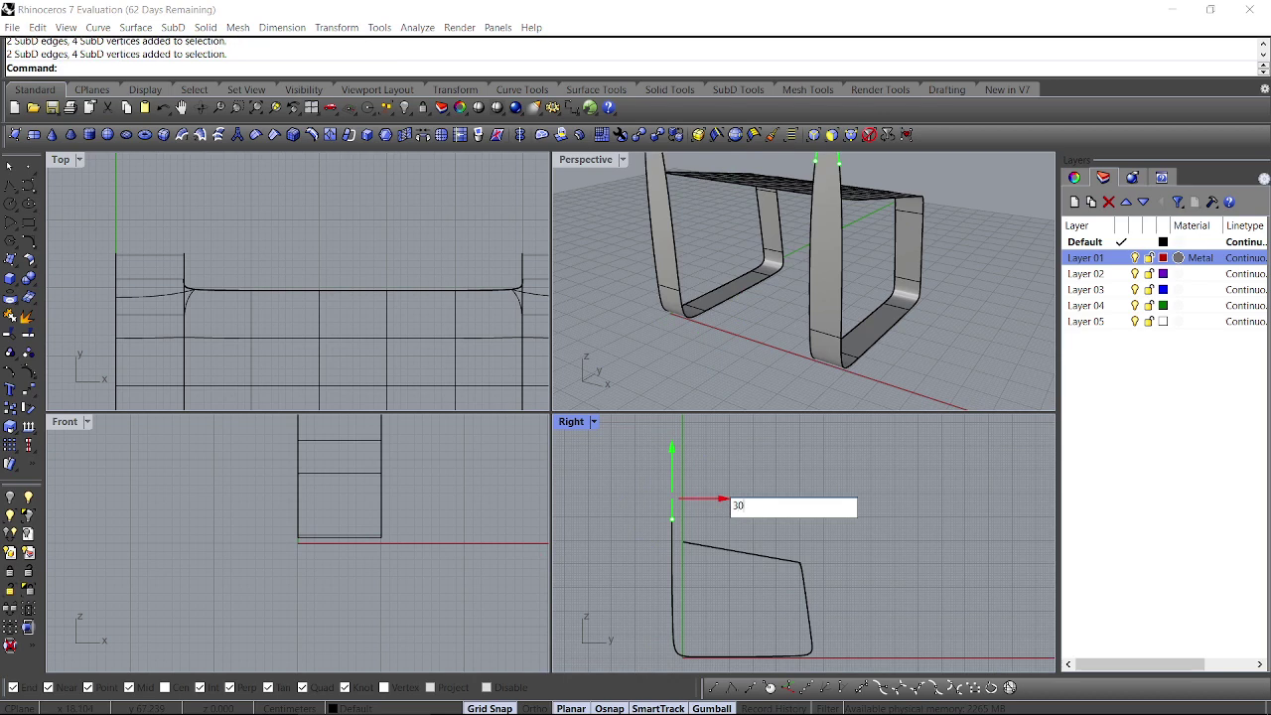
key(Return)
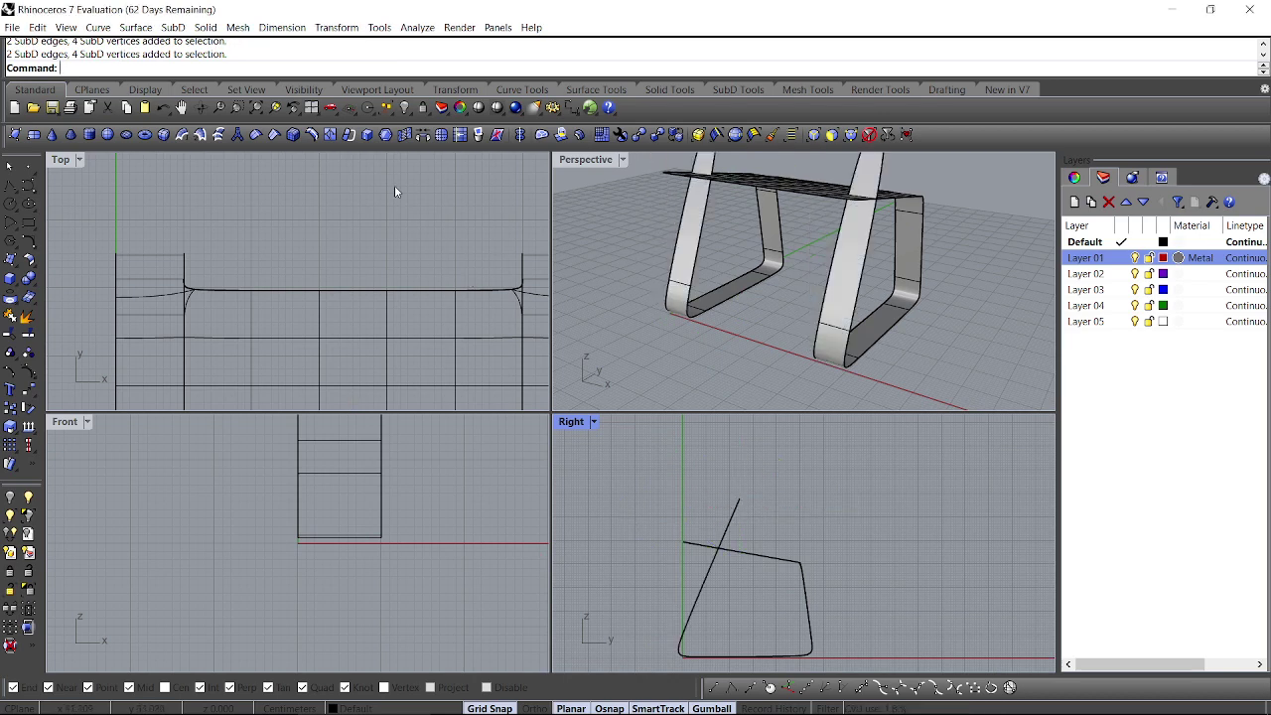
Step: Insert an edge loop across both leaning uprights near their tops to square off the rounded ends
click(314, 136)
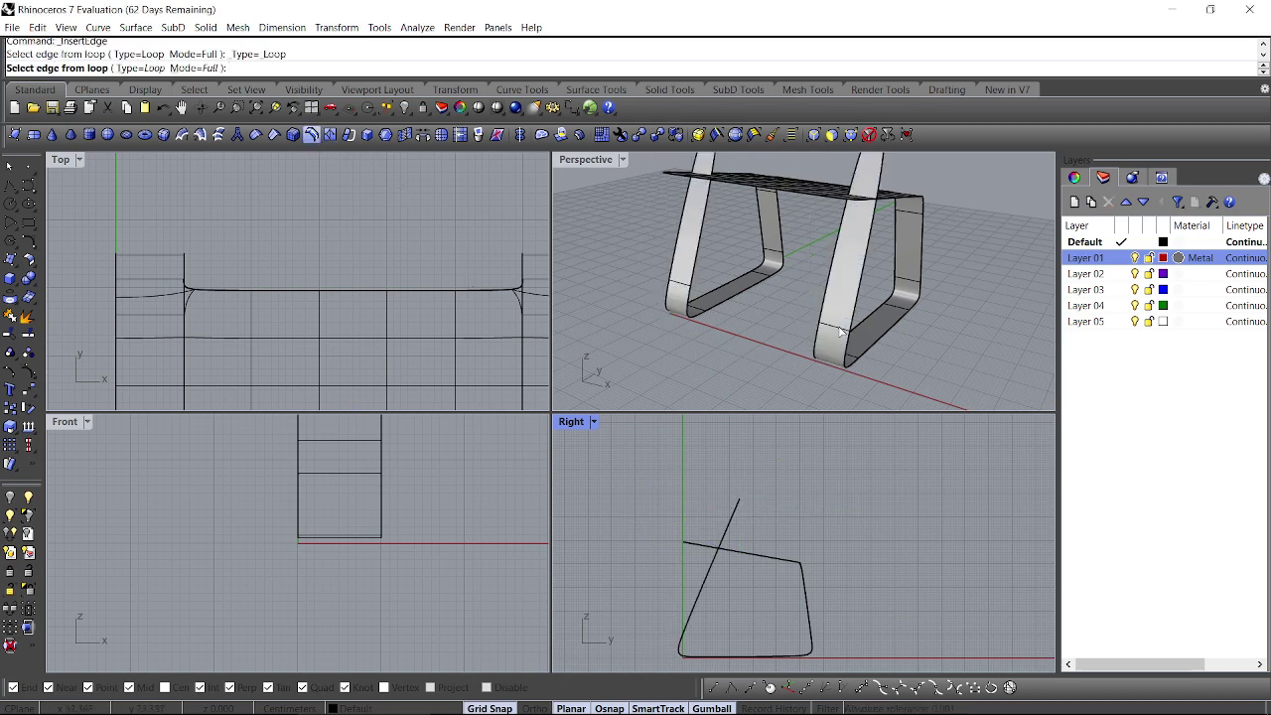
click(839, 331)
click(682, 291)
right_drag(799, 273, 836, 324)
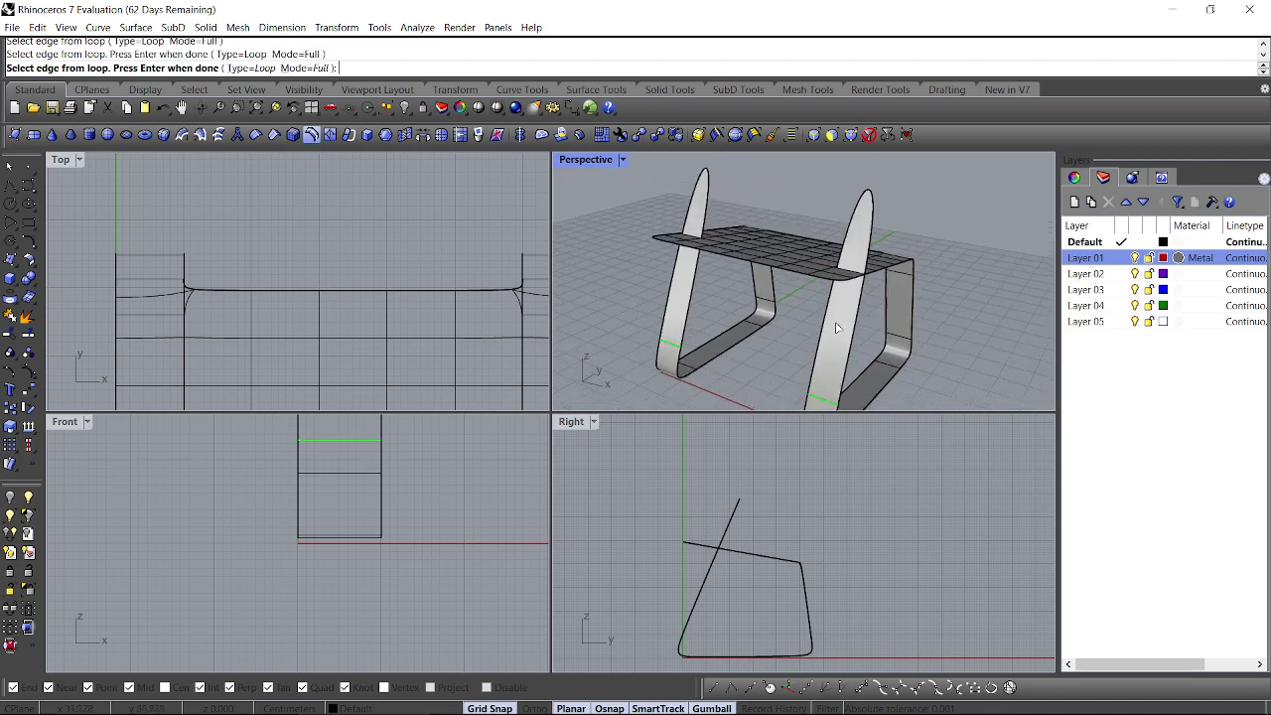
key(Return)
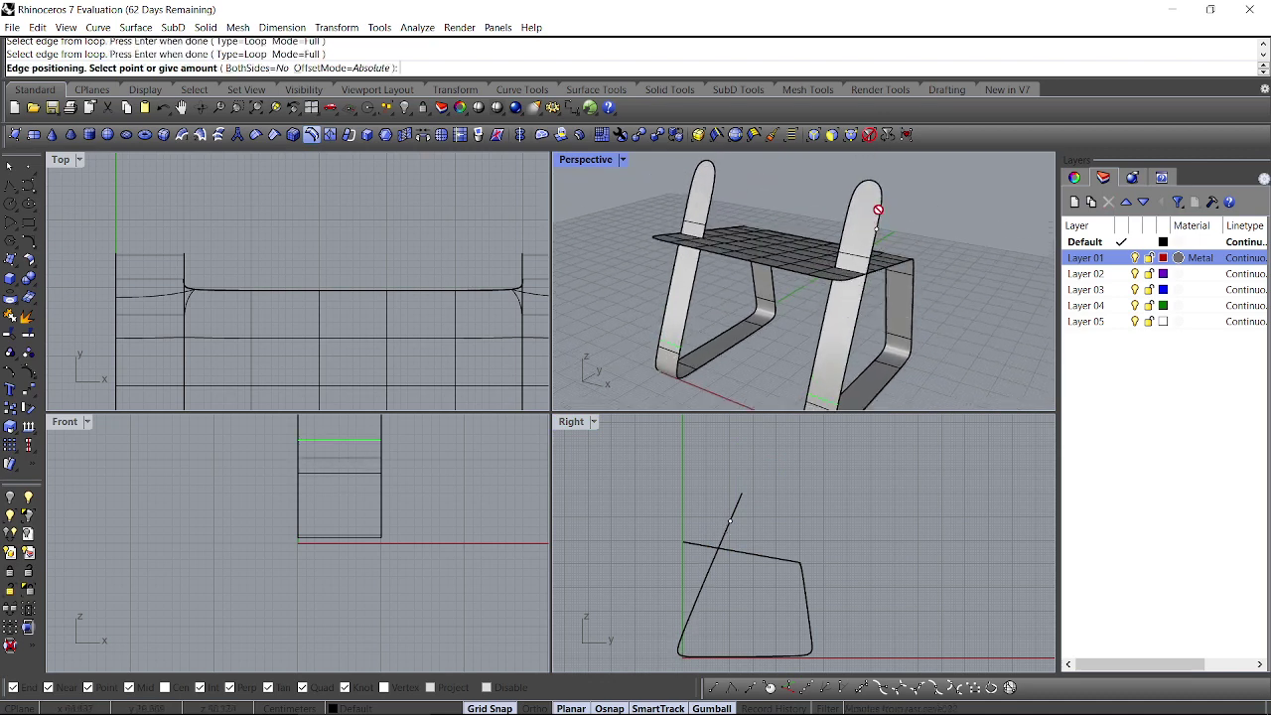
click(884, 206)
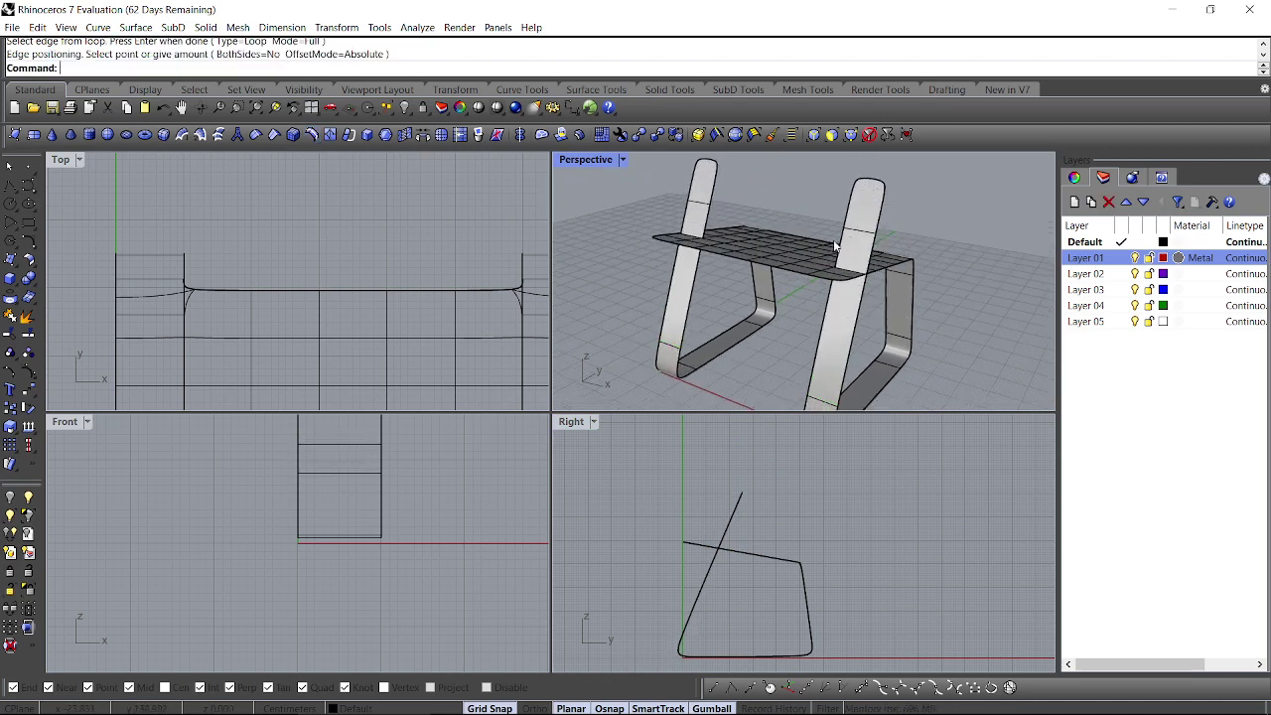
Step: Move all faces of the upright on the negative X side outward by one leg width, clear of the seat
right_drag(835, 247, 805, 298)
ctrl+shift+click(779, 337)
ctrl+shift+click(791, 262)
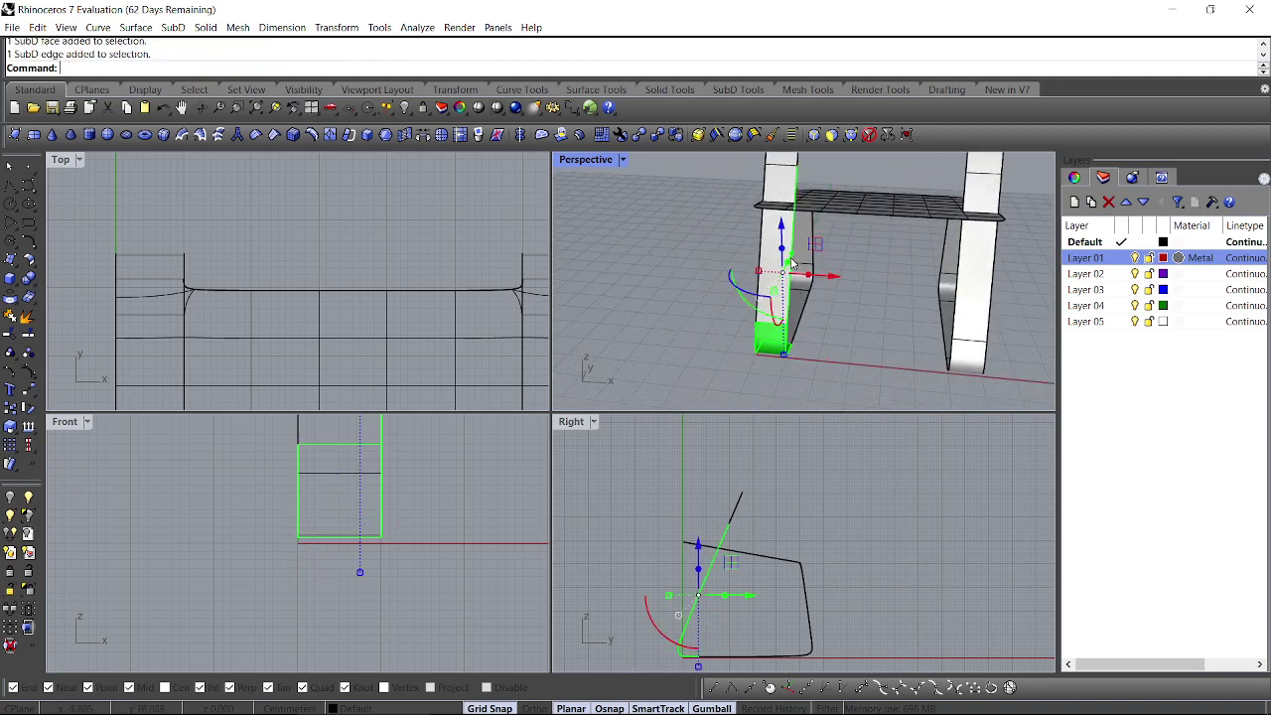
click(699, 286)
ctrl+shift+click(769, 337)
ctrl+shift+click(774, 258)
shift+right_drag(779, 247, 780, 275)
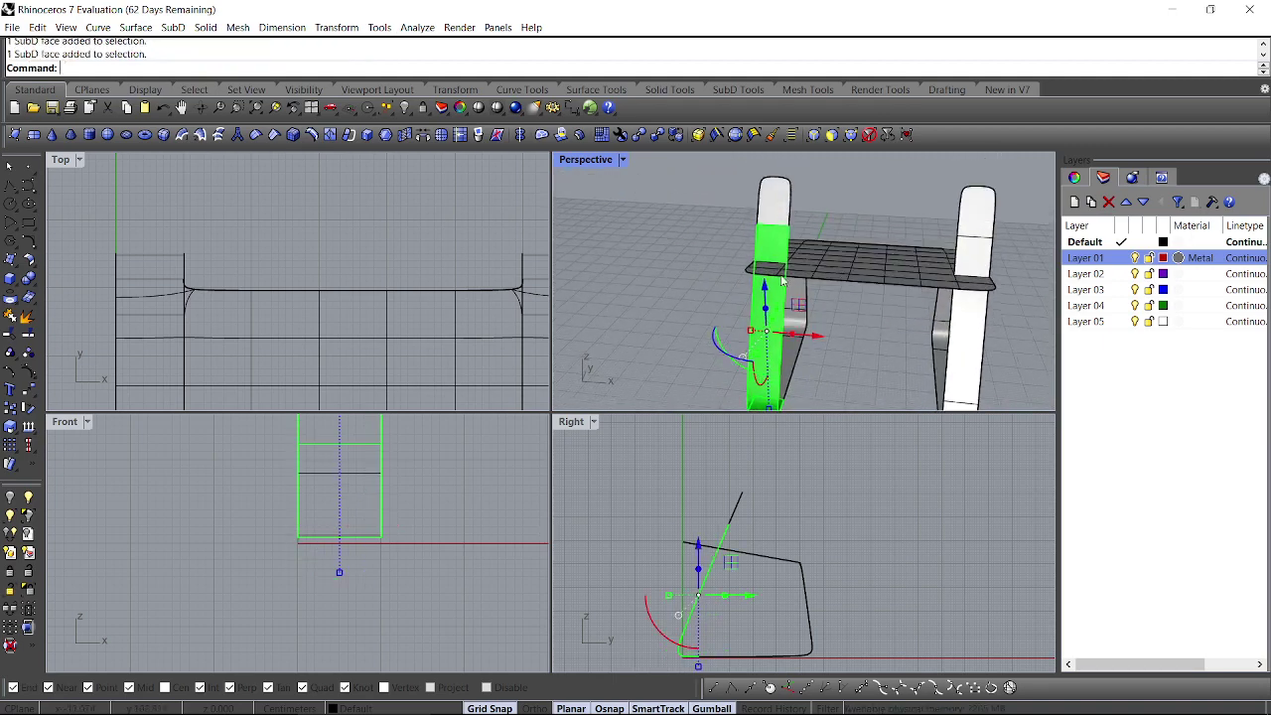
ctrl+shift+click(776, 202)
click(816, 311)
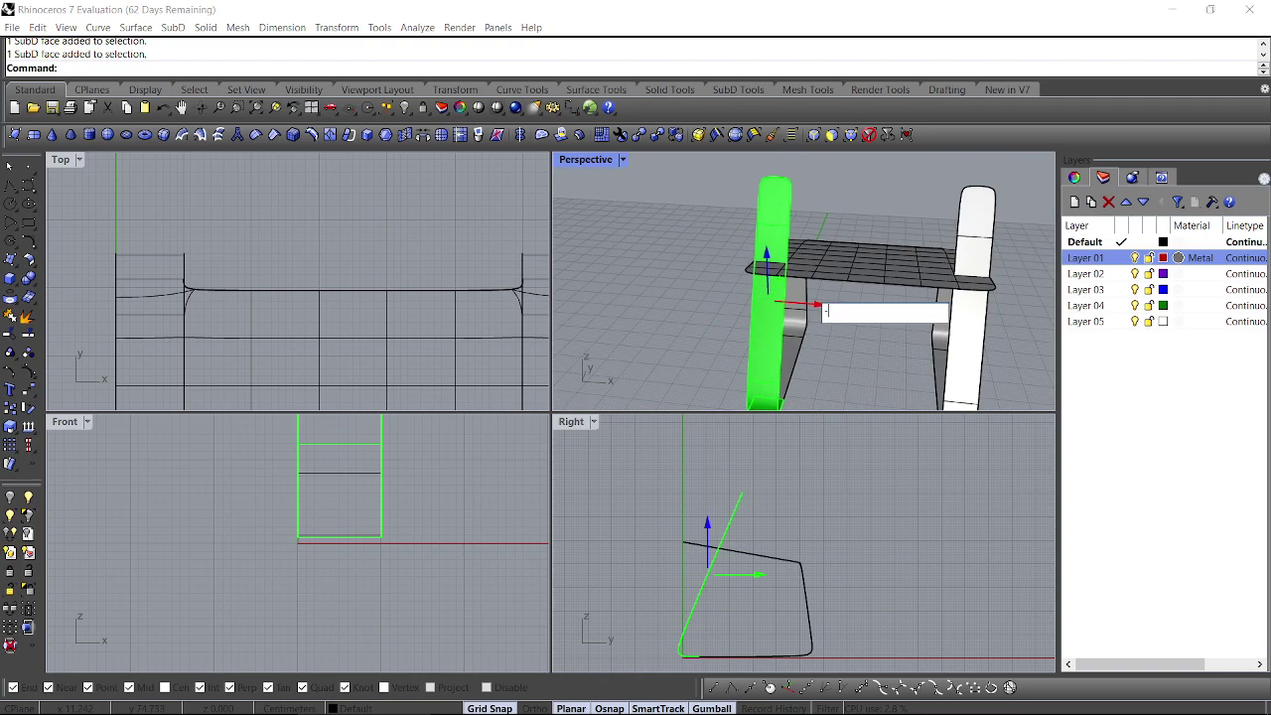
key(Return)
click(860, 341)
shift+right_drag(923, 342, 836, 304)
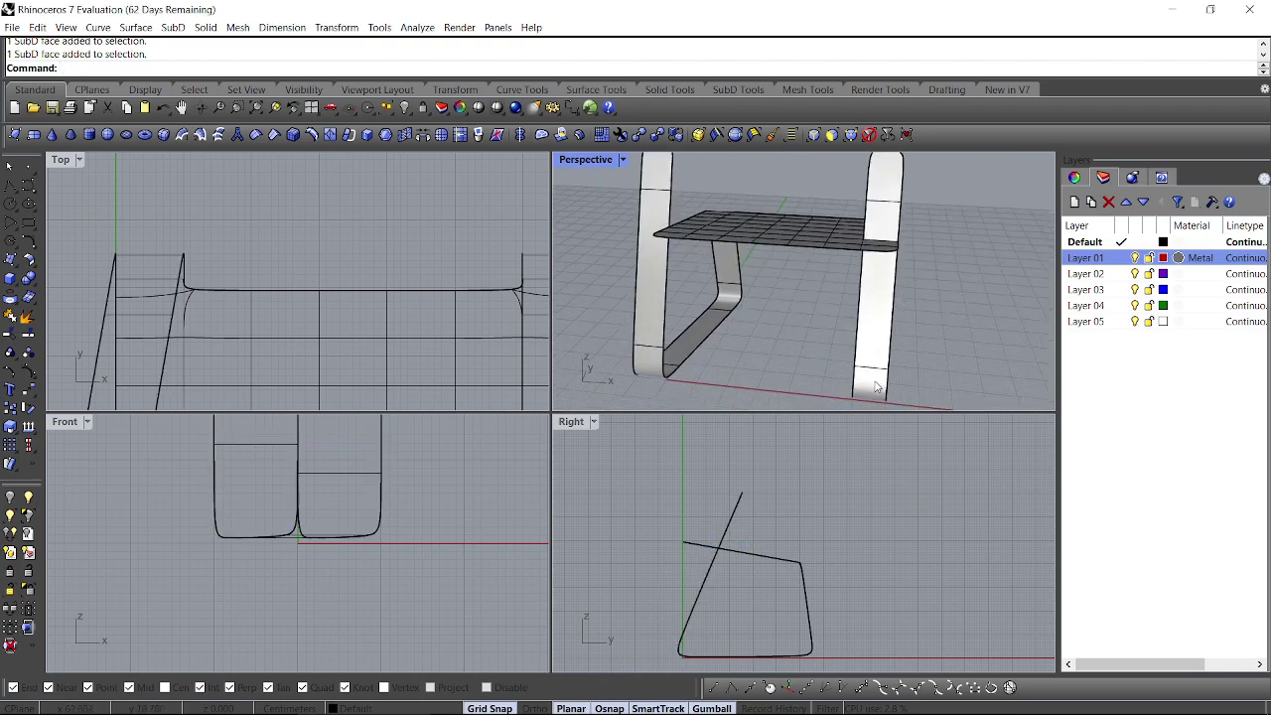
Step: Move all faces of the upright on the positive X side 10 cm outward, clear of the seat
ctrl+shift+click(877, 387)
click(897, 350)
right_drag(897, 349, 959, 352)
ctrl+shift+click(931, 344)
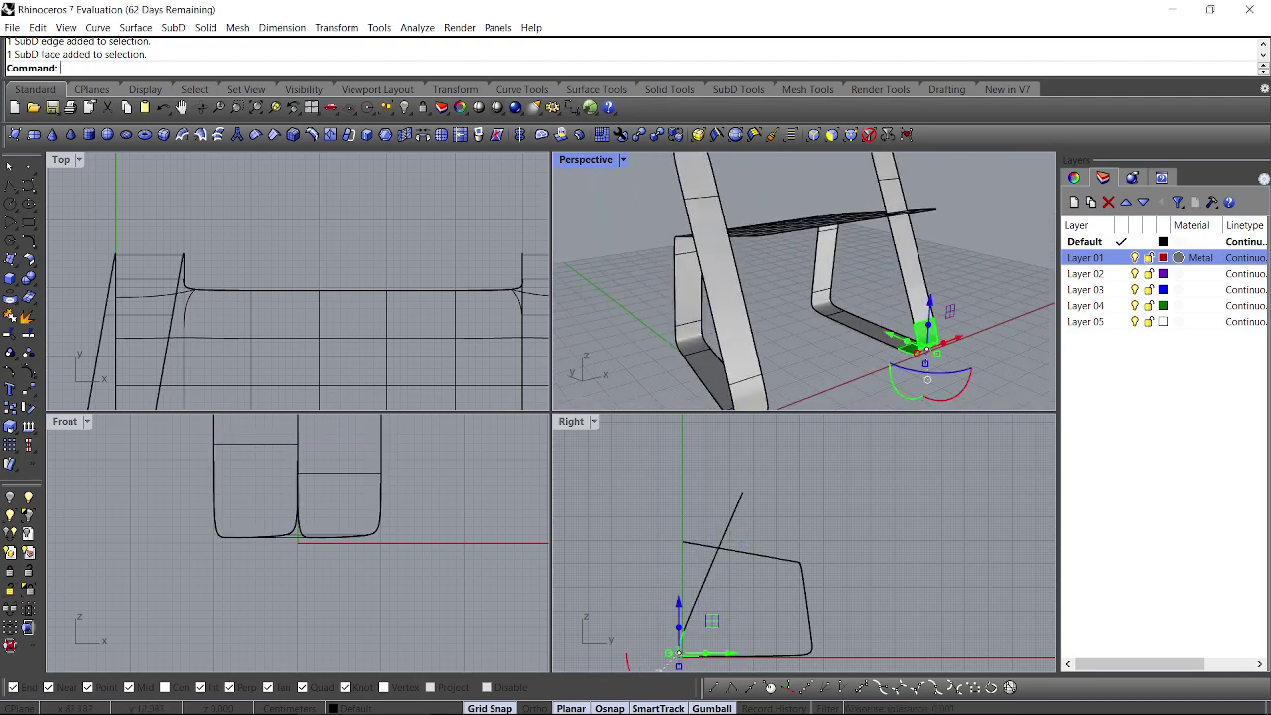
ctrl+shift+click(919, 296)
shift+right_drag(908, 258, 895, 294)
click(870, 233)
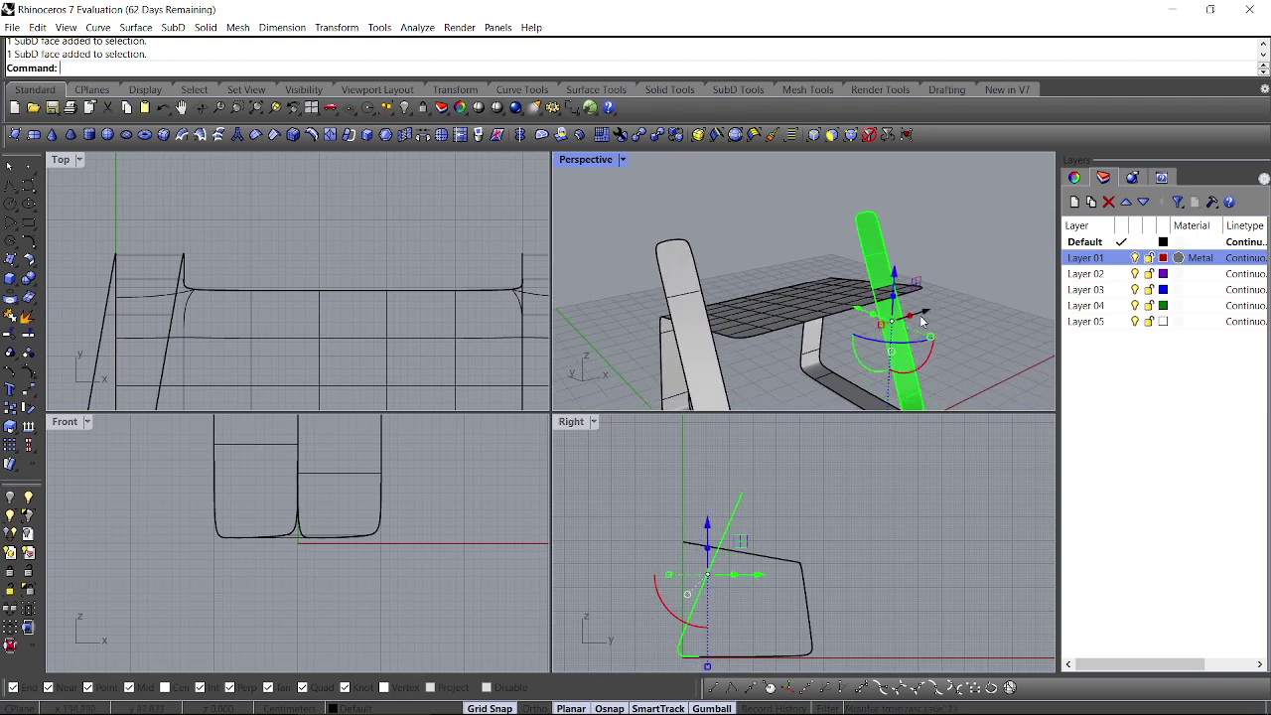
click(922, 315)
text(10)
key(Return)
click(983, 302)
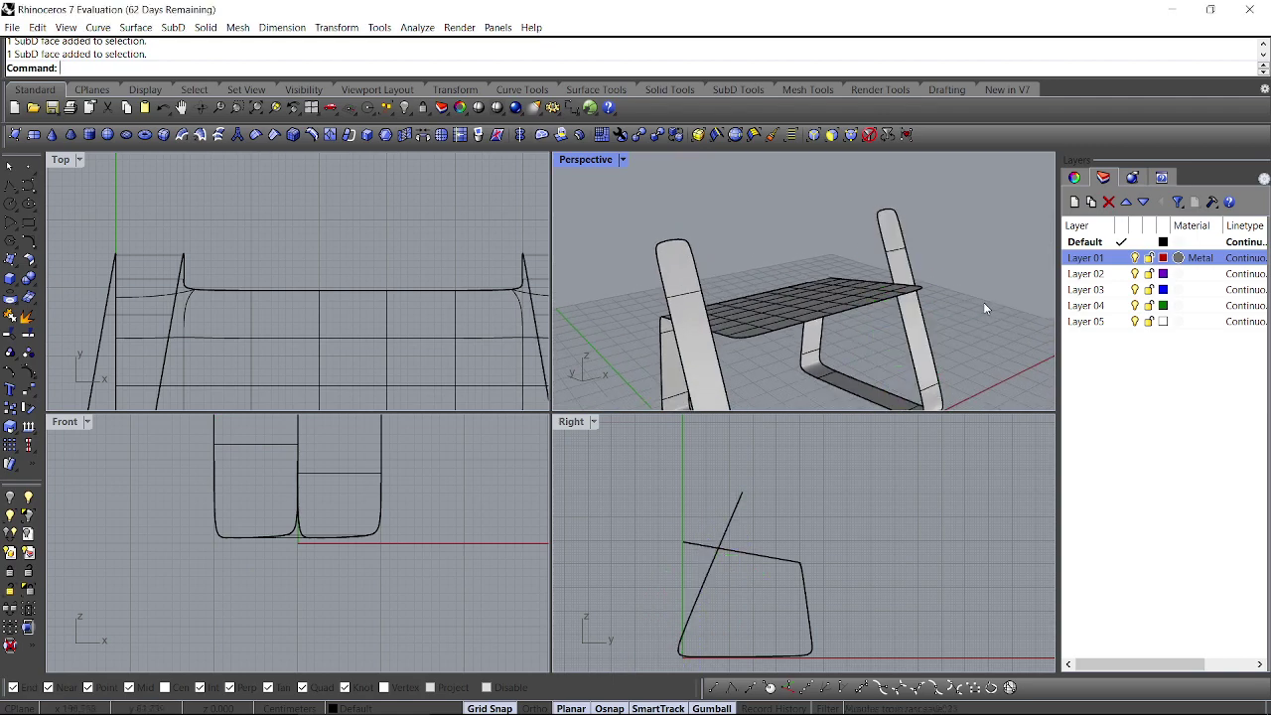
Step: Extrude the top edges of both uprights 40 cm horizontally in positive Y to form the armrests
right_drag(983, 302, 745, 298)
right_drag(726, 485, 693, 506)
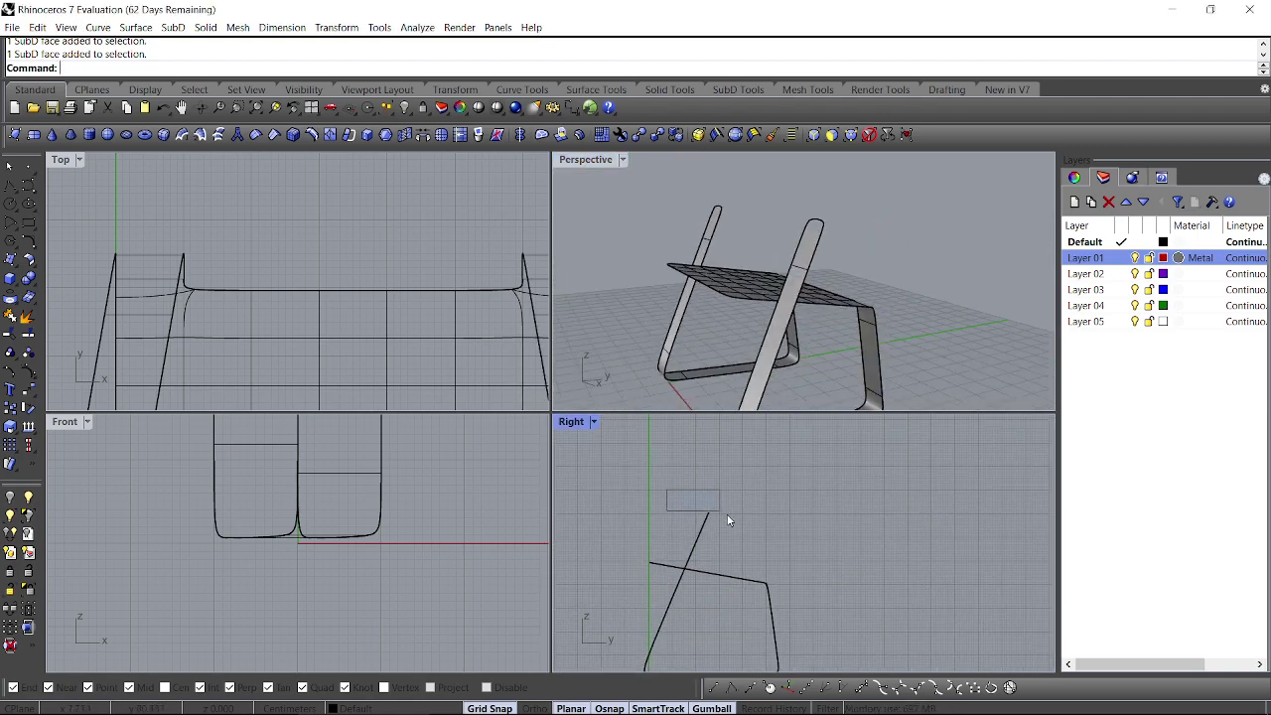
drag(728, 520, 751, 530)
click(736, 514)
text(4)
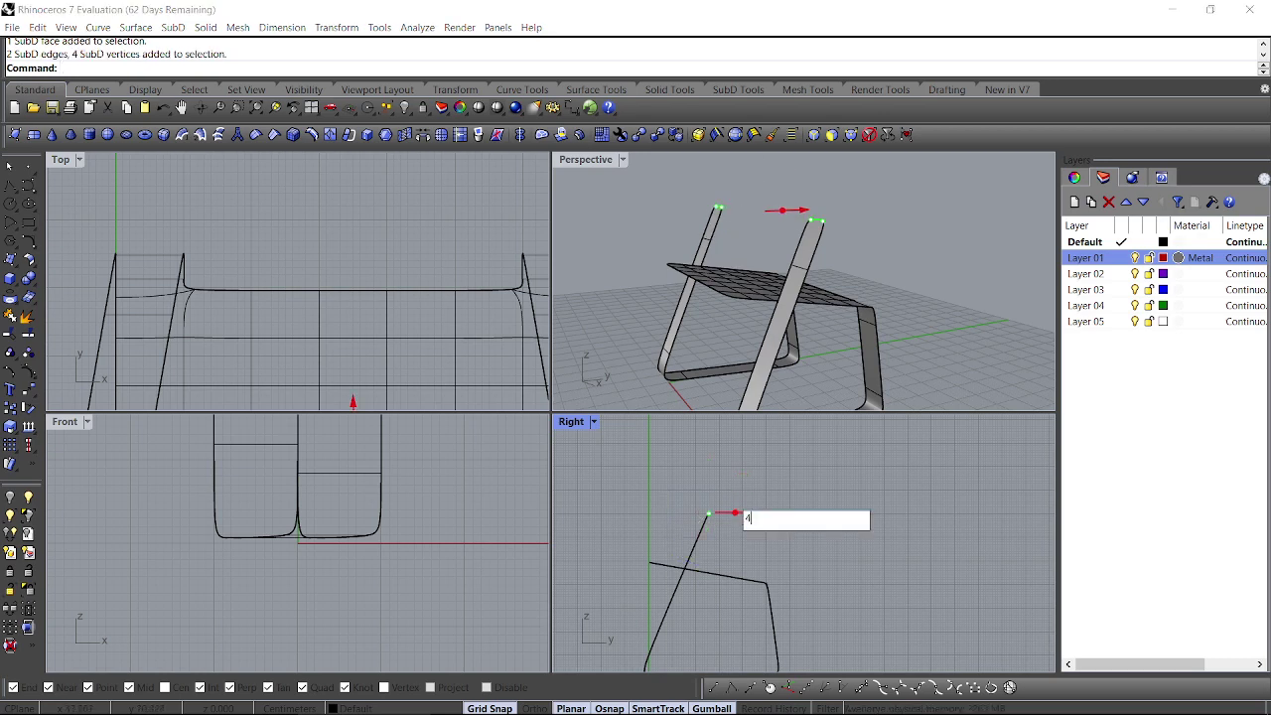
text(0)
key(Return)
click(811, 472)
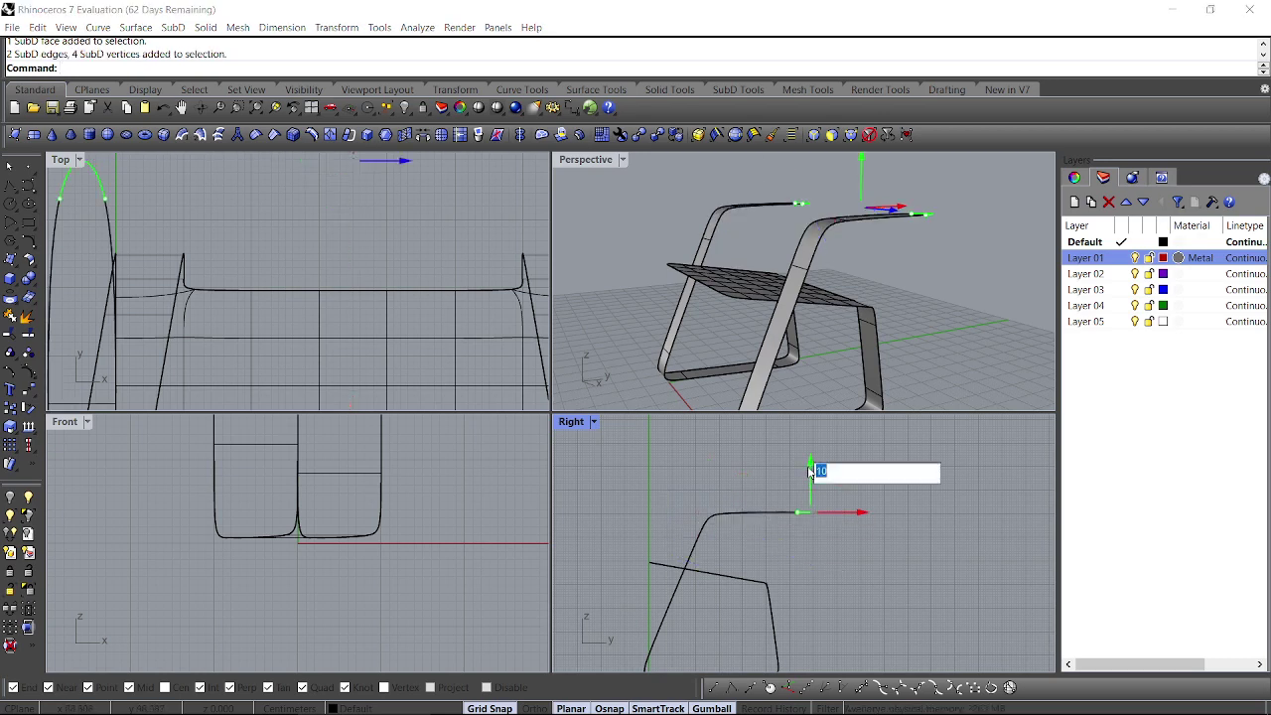
key(Escape)
key(ctrl+z)
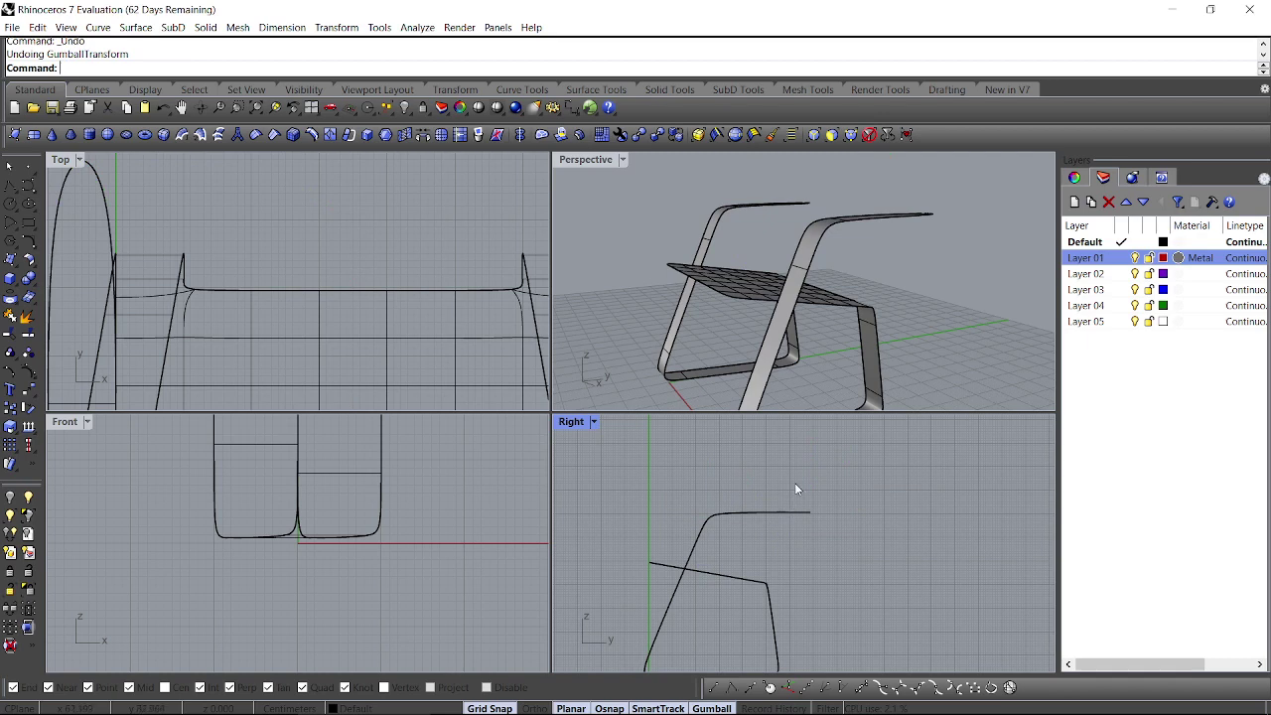
Step: Lower the rear end edges of both armrests by 10 cm so the armrests slope down toward the back
ctrl+shift+drag(794, 483, 839, 546)
click(810, 471)
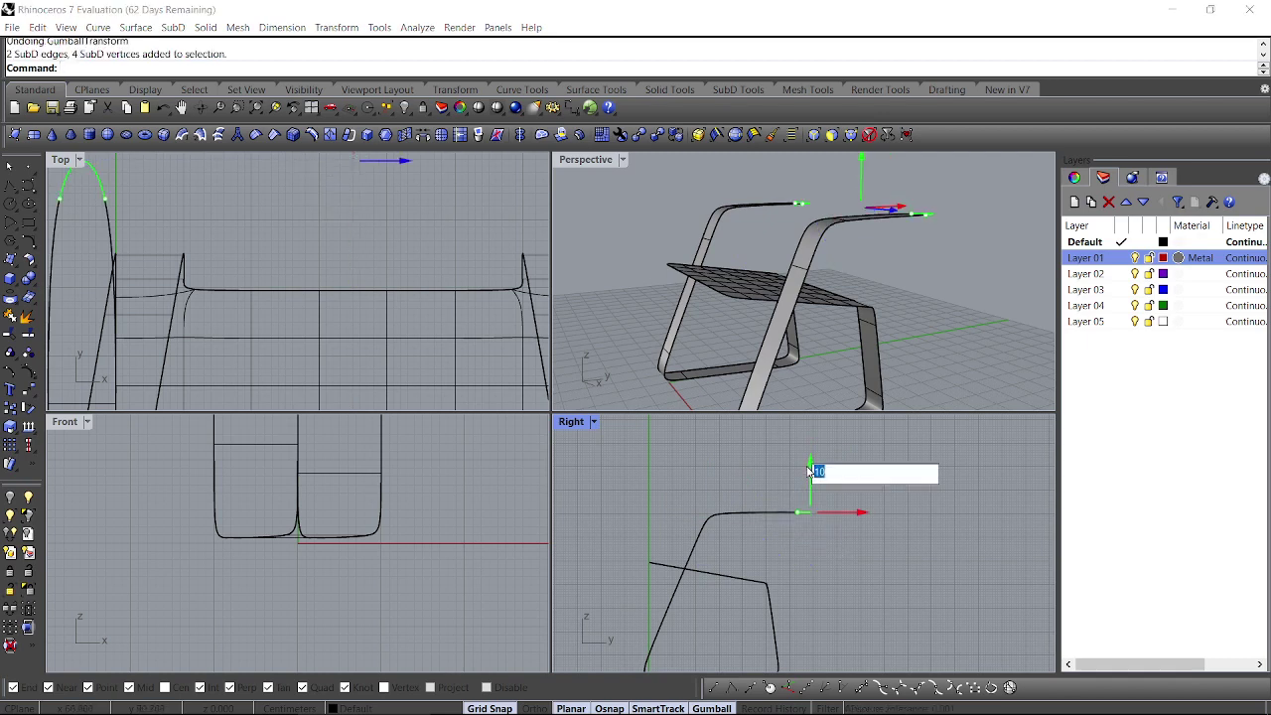
text(-10)
key(Return)
click(789, 481)
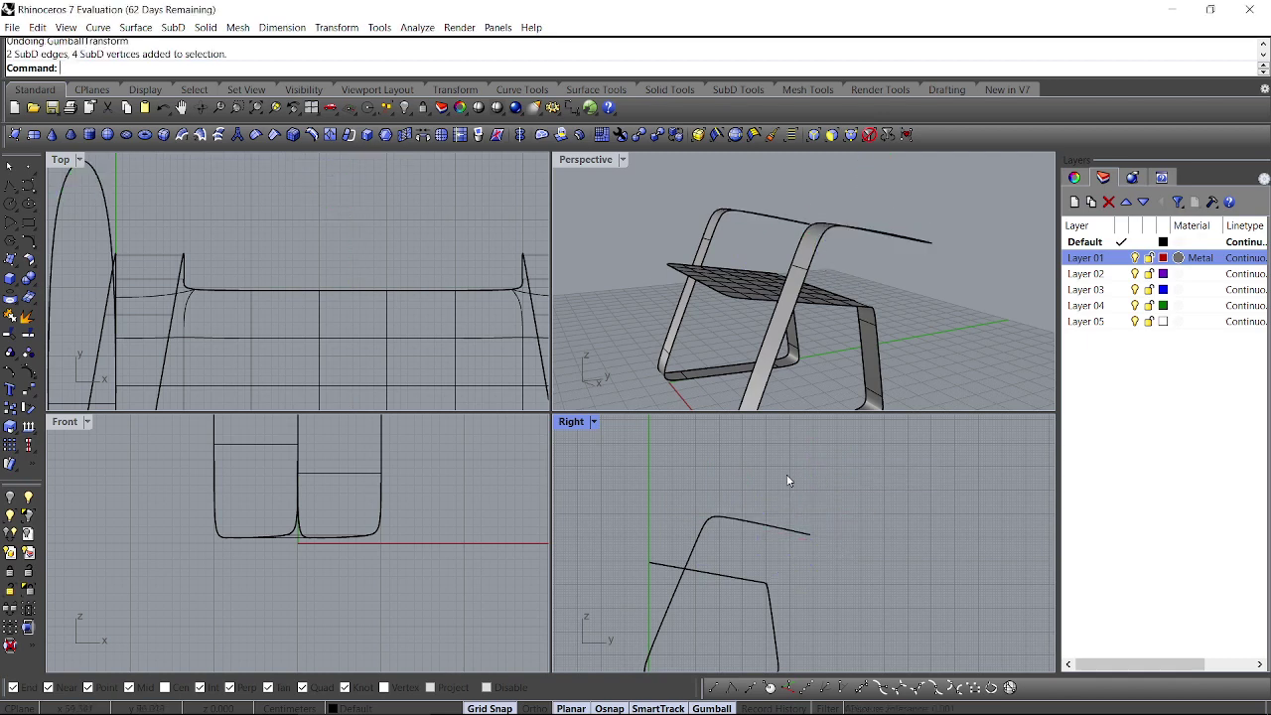
Step: Insert an edge loop across both armrests near their rear ends to square off the rounded tips
right_drag(791, 551, 769, 515)
scroll(770, 516, down, 2)
right_drag(896, 281, 692, 322)
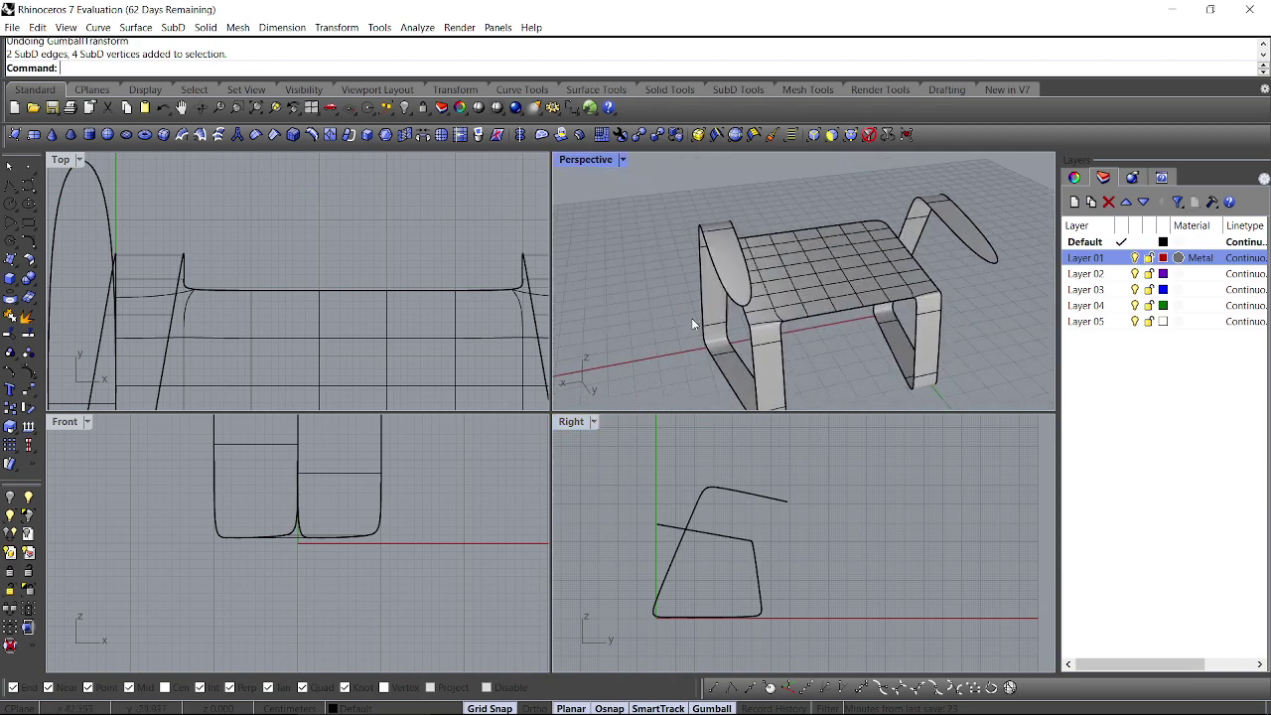
click(312, 135)
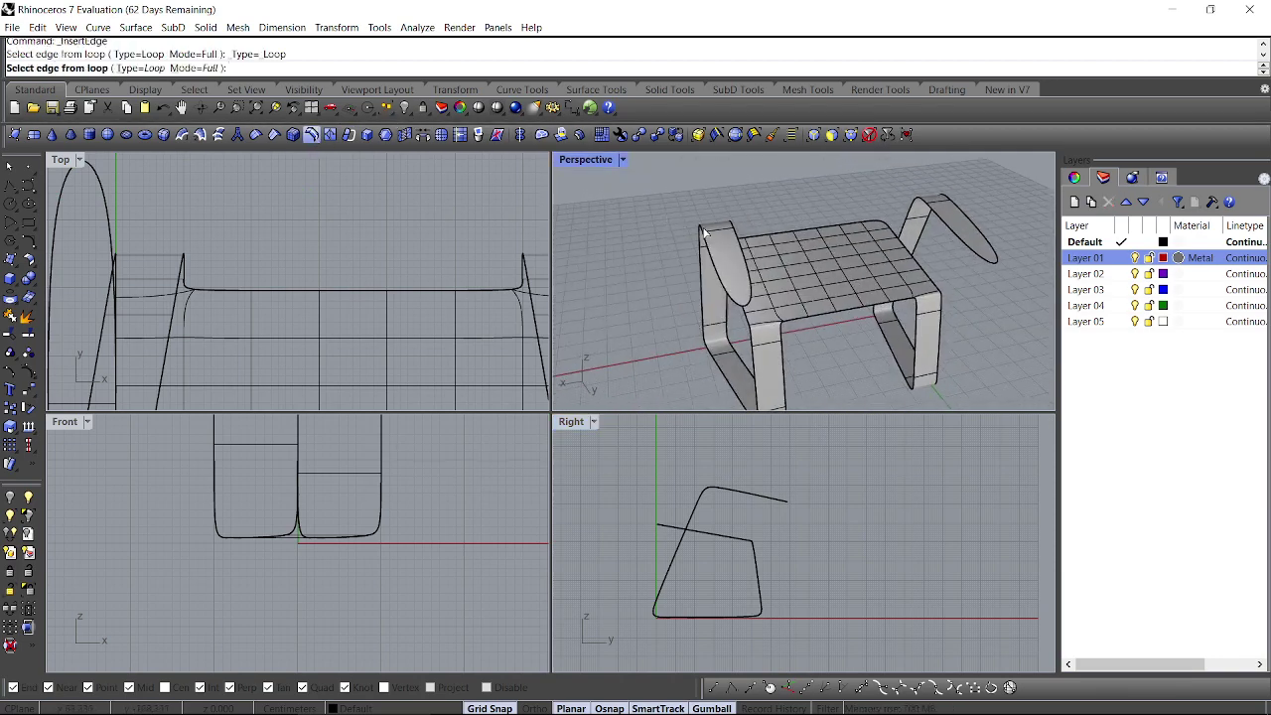
click(722, 234)
click(931, 222)
key(Return)
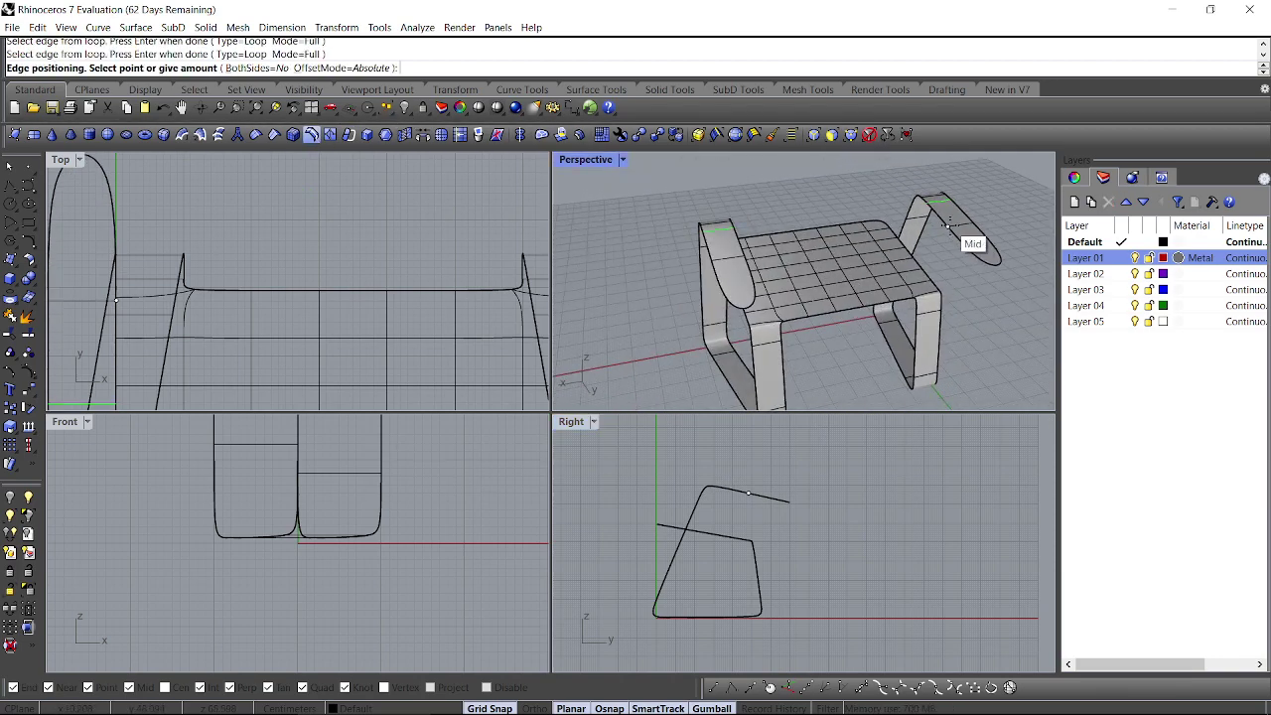
click(991, 260)
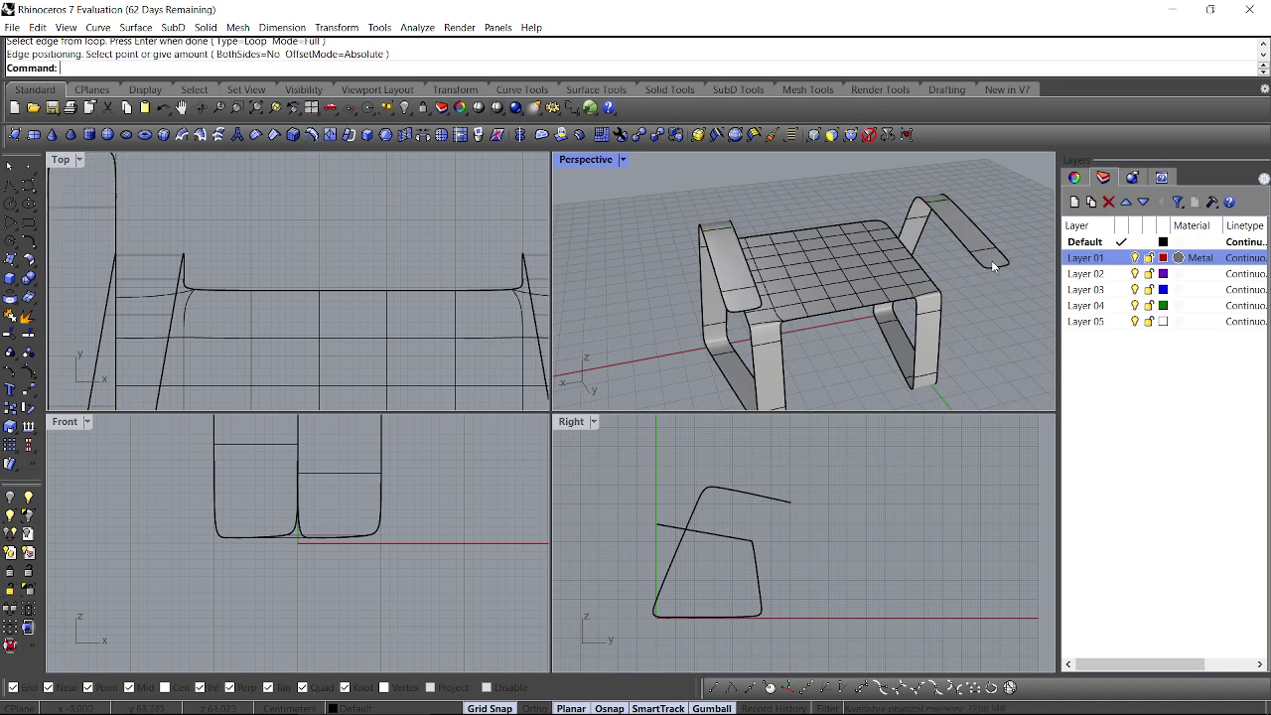
Step: Extrude the squared rear edges of both armrests 60 cm straight down to form the back legs
right_drag(945, 284, 1002, 278)
ctrl+shift+drag(777, 535, 813, 488)
click(792, 479)
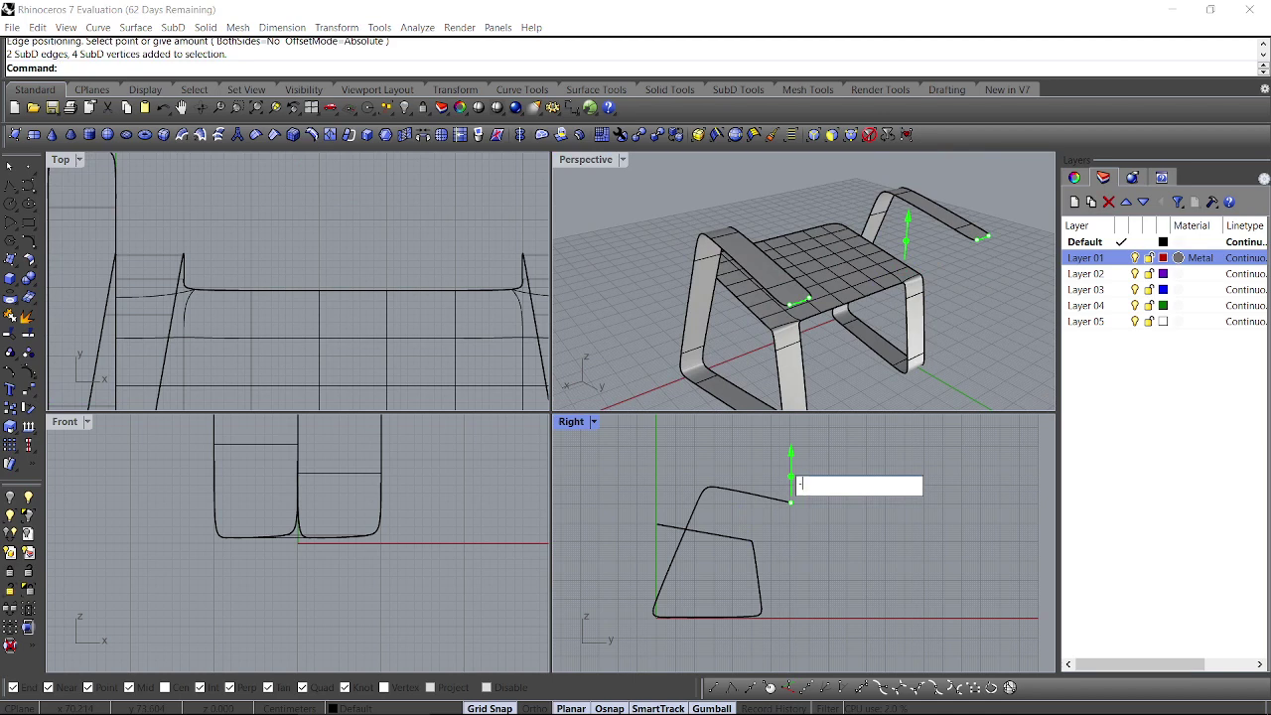
text(-60)
key(Return)
click(827, 544)
Step: Insert an edge loop across both back legs near their lower ends to square off the rounded tips
right_drag(795, 612, 798, 570)
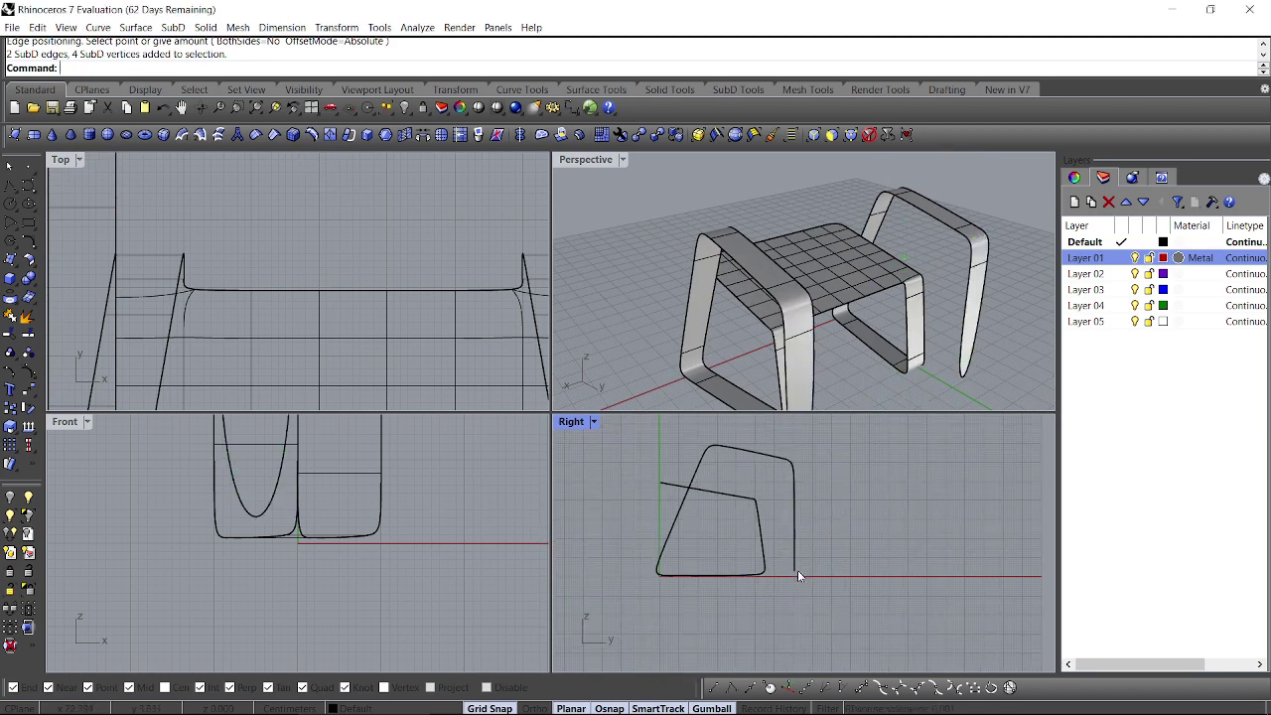
scroll(793, 578, up, 6)
scroll(793, 584, up, 2)
drag(772, 585, 840, 495)
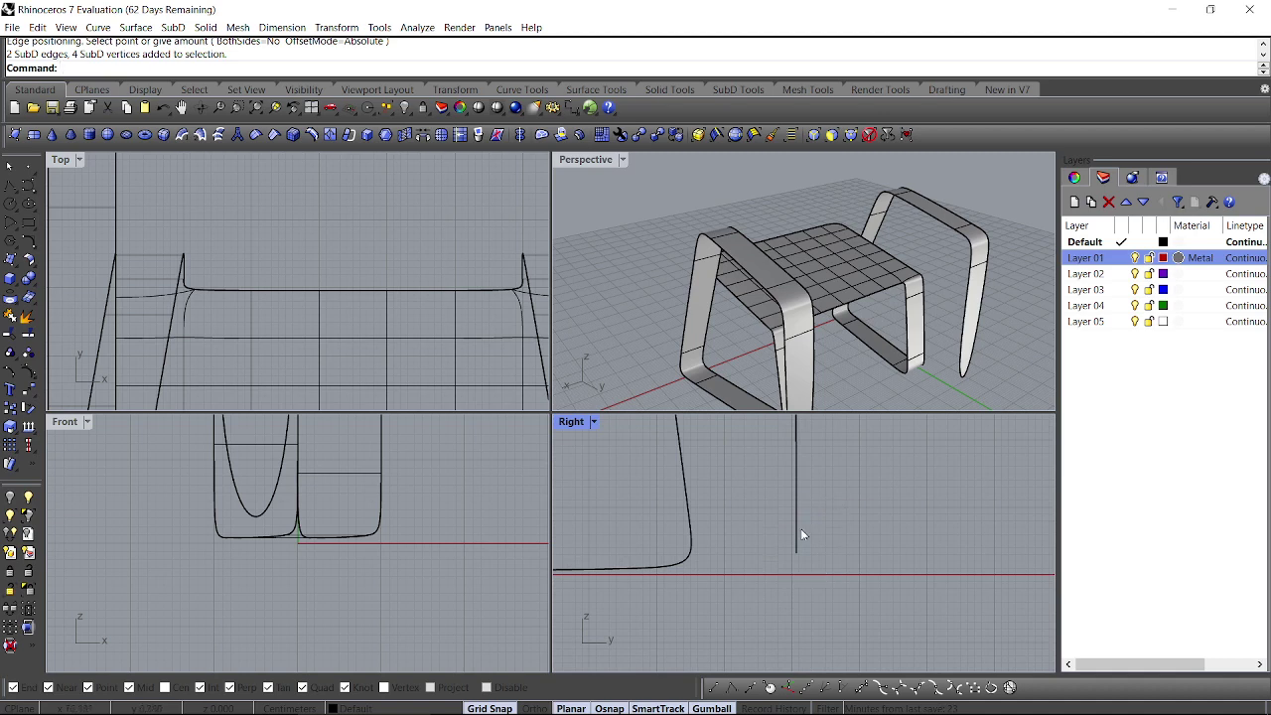
click(309, 139)
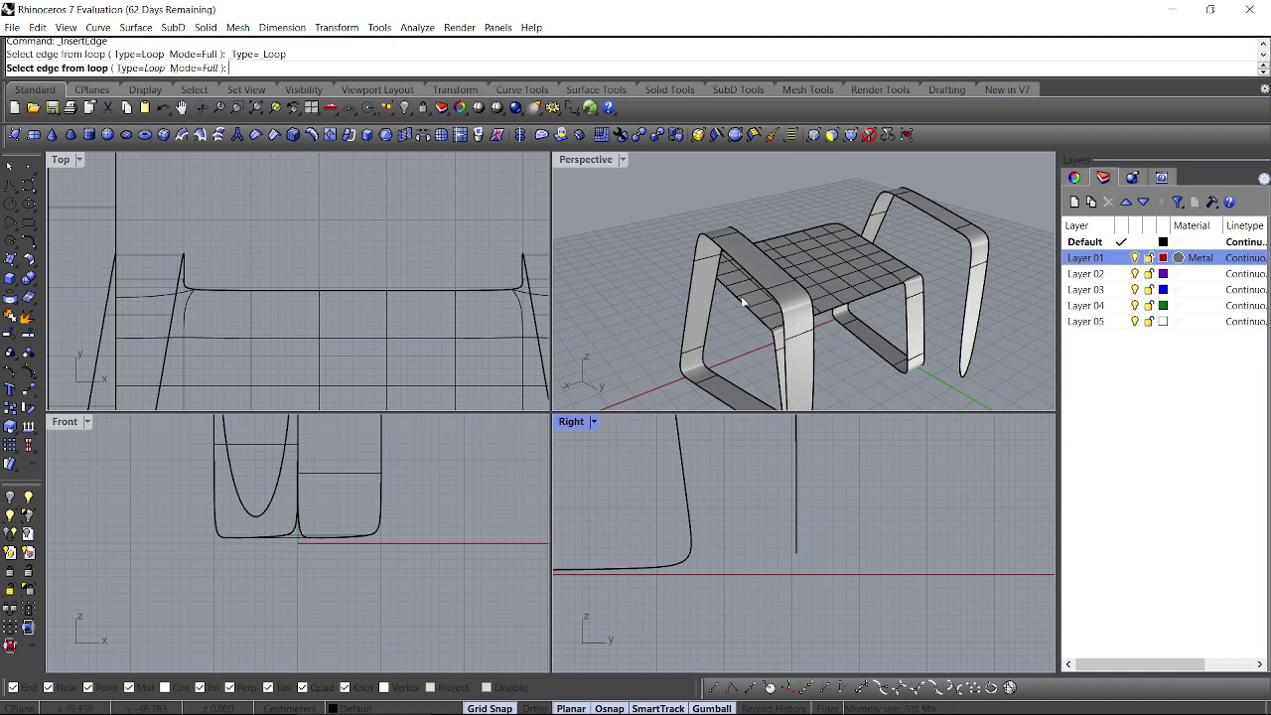
right_drag(806, 320, 781, 303)
click(777, 314)
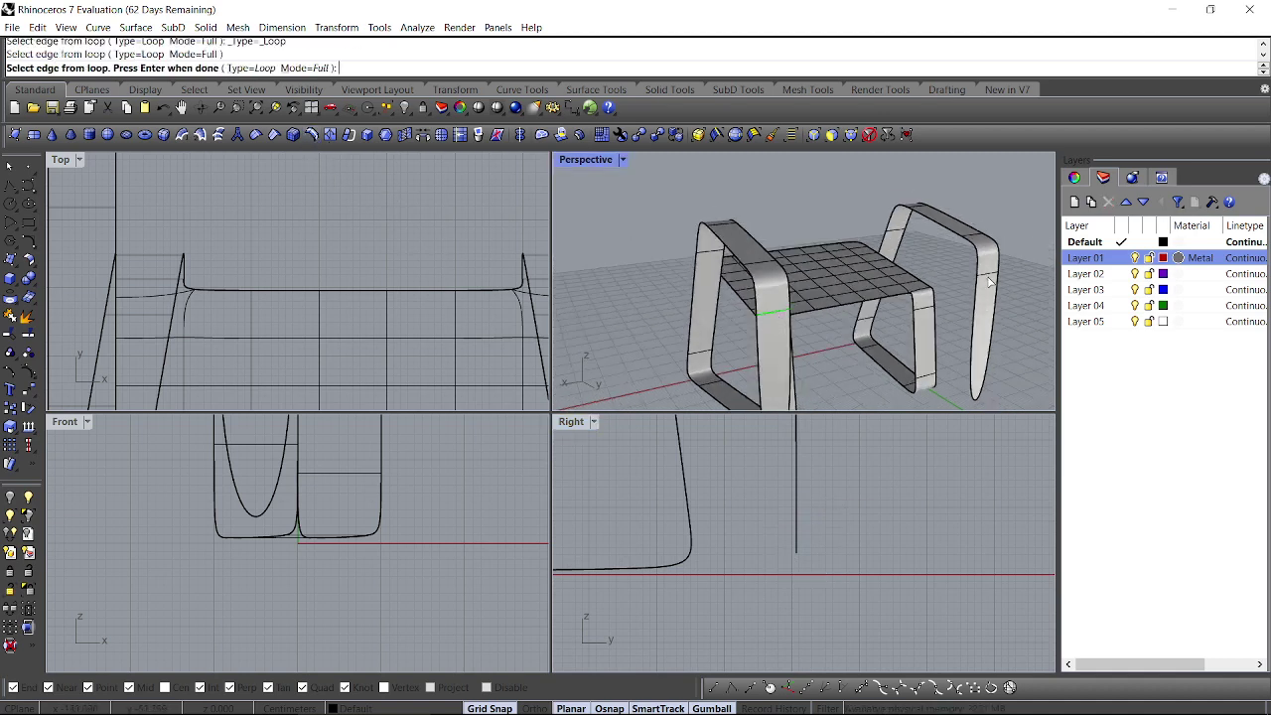
click(988, 277)
key(Return)
shift+right_drag(953, 391, 927, 278)
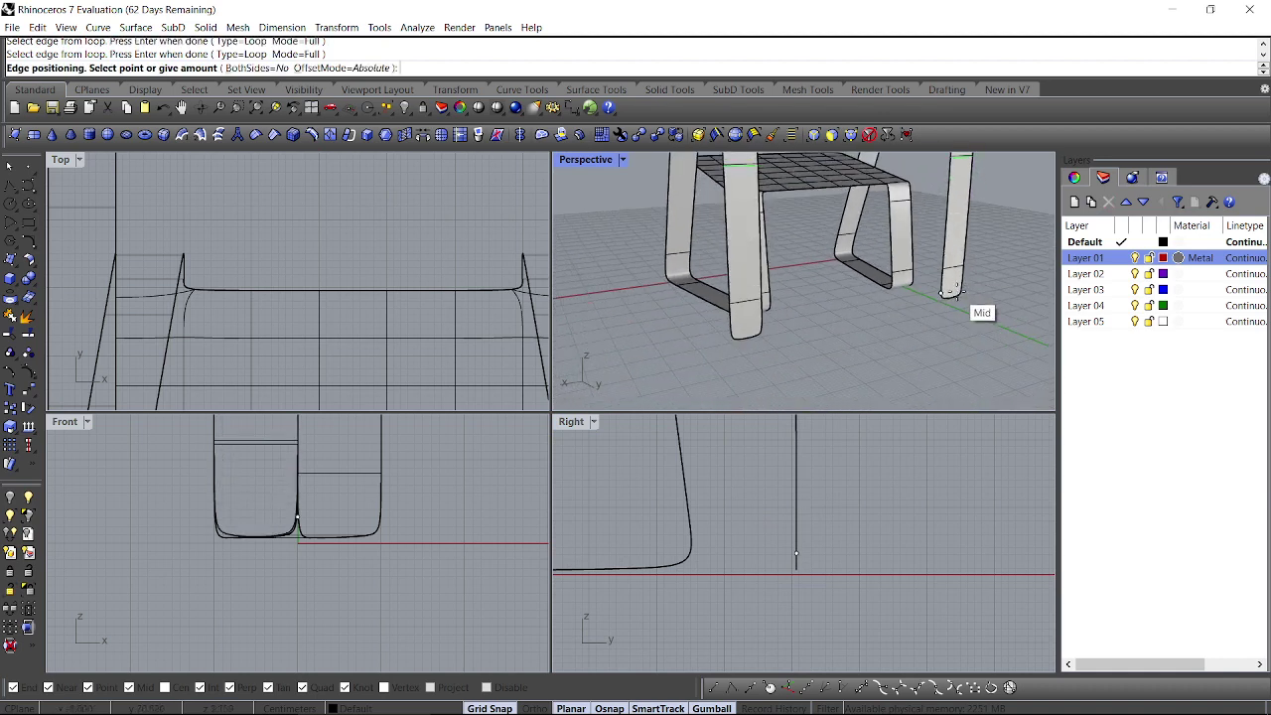
click(951, 292)
Step: Extrude the bottom edges of both back legs 5 cm in negative Y to form short feet
ctrl+shift+drag(781, 583, 852, 540)
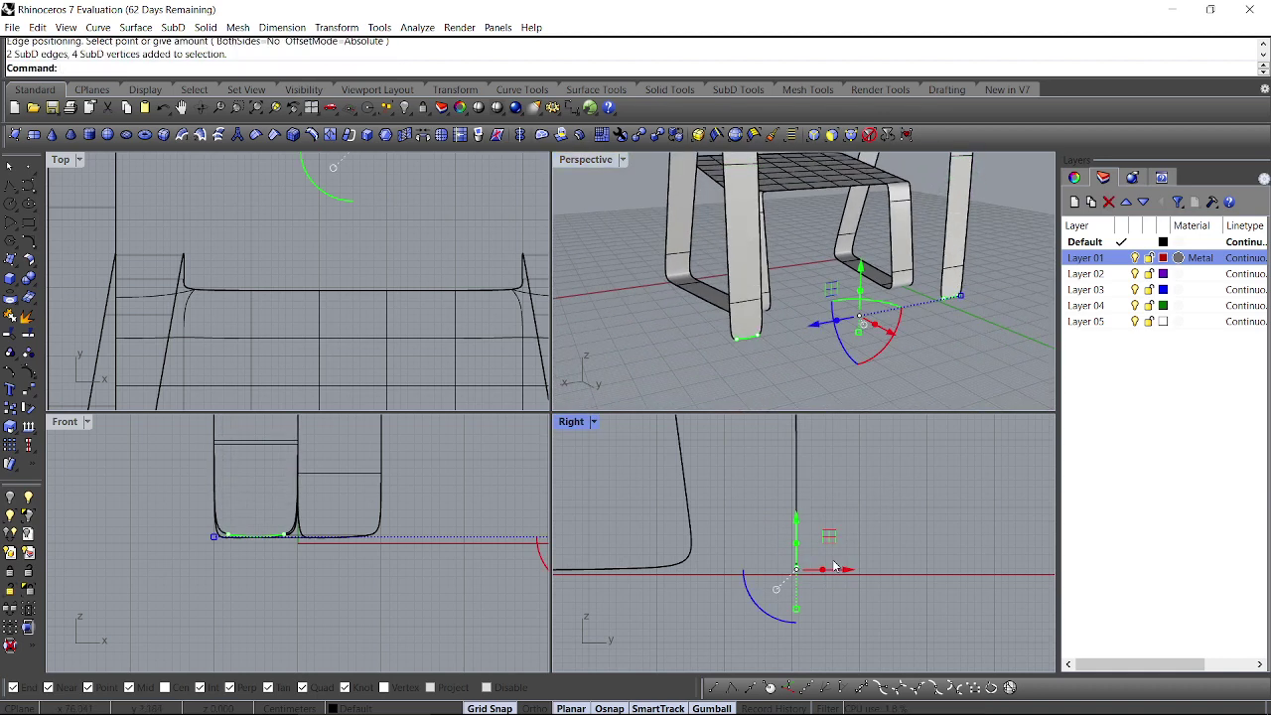
click(821, 570)
text(-5)
key(Return)
click(792, 604)
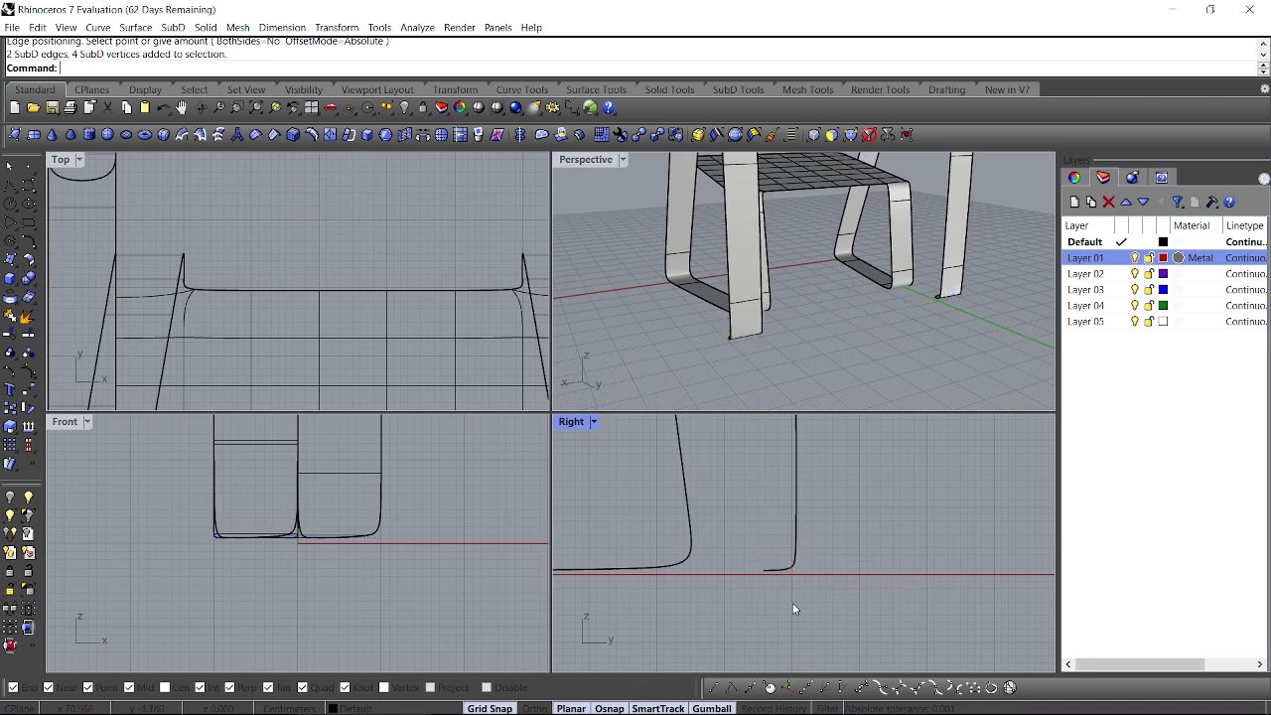
Step: Extrude the free edges of both short feet 40 cm upward to form inner rear uprights
right_drag(727, 590, 730, 613)
ctrl+shift+drag(784, 580, 785, 578)
right_drag(762, 595, 748, 625)
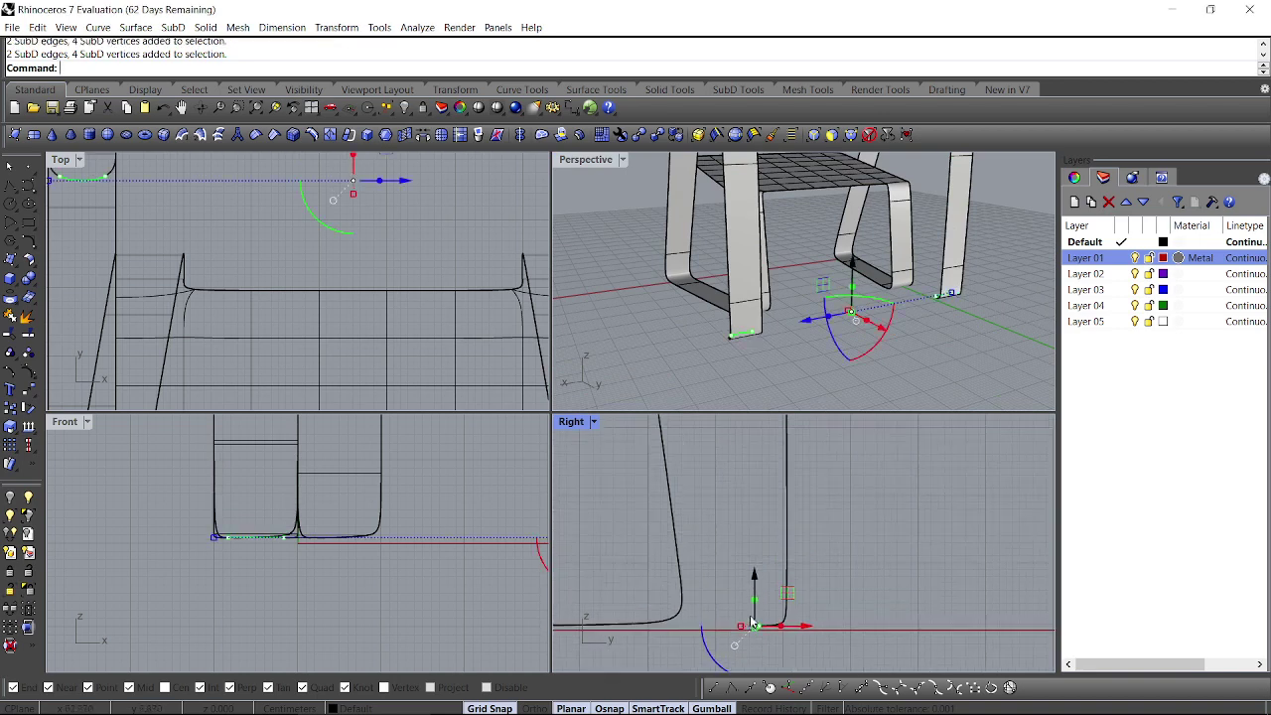
scroll(748, 625, down, 2)
click(756, 603)
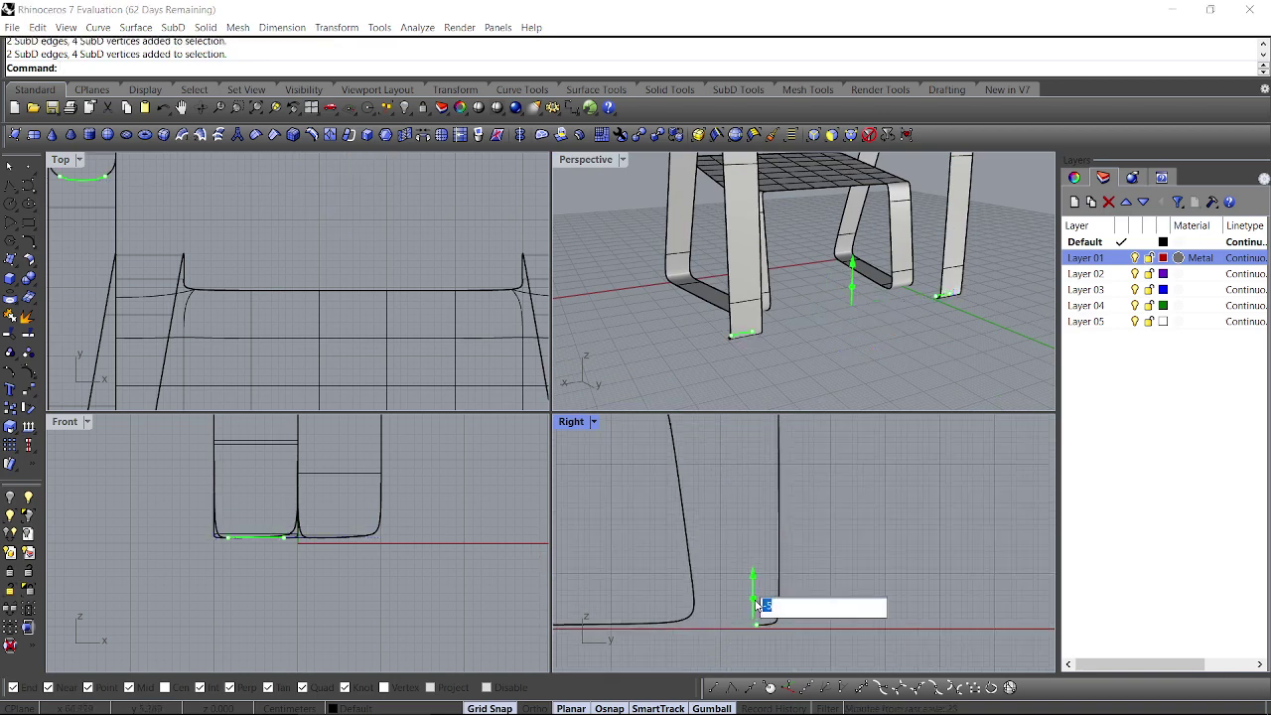
text(40)
key(Return)
Step: Move the top edges of both inner rear uprights 5 cm in negative Y so they lean toward the seat
scroll(749, 604, down, 4)
right_drag(746, 604, 742, 636)
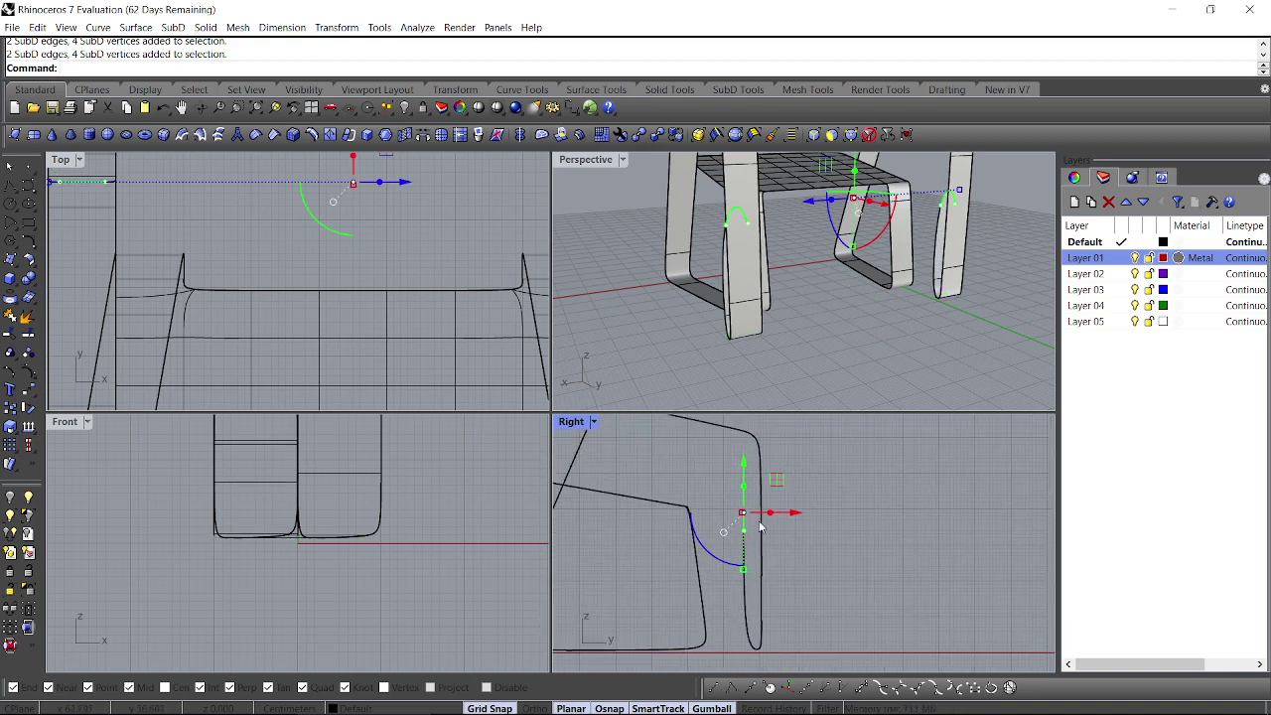
click(795, 513)
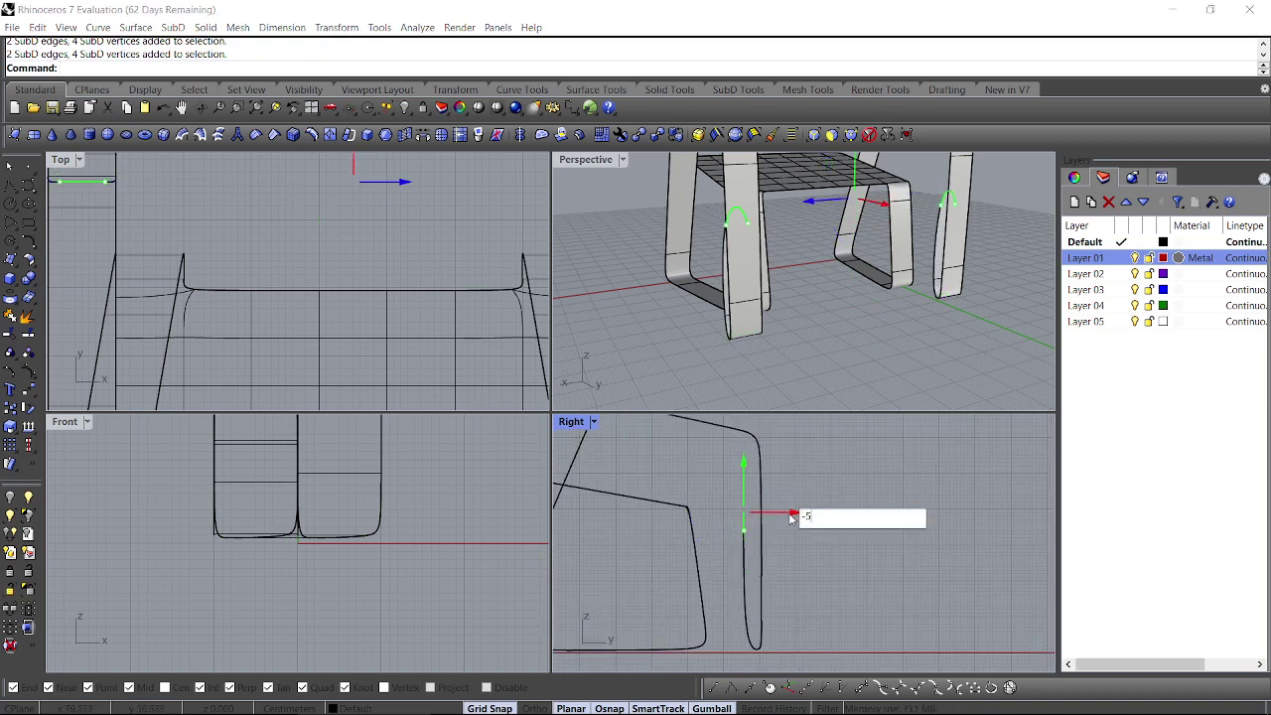
key(Return)
click(816, 553)
Step: Create a SubD plane 70 cm by 50 cm from the origin for the backrest
scroll(815, 553, down, 6)
mouse_move(784, 563)
right_down()
mouse_move(757, 561)
mouse_move(767, 551)
right_up()
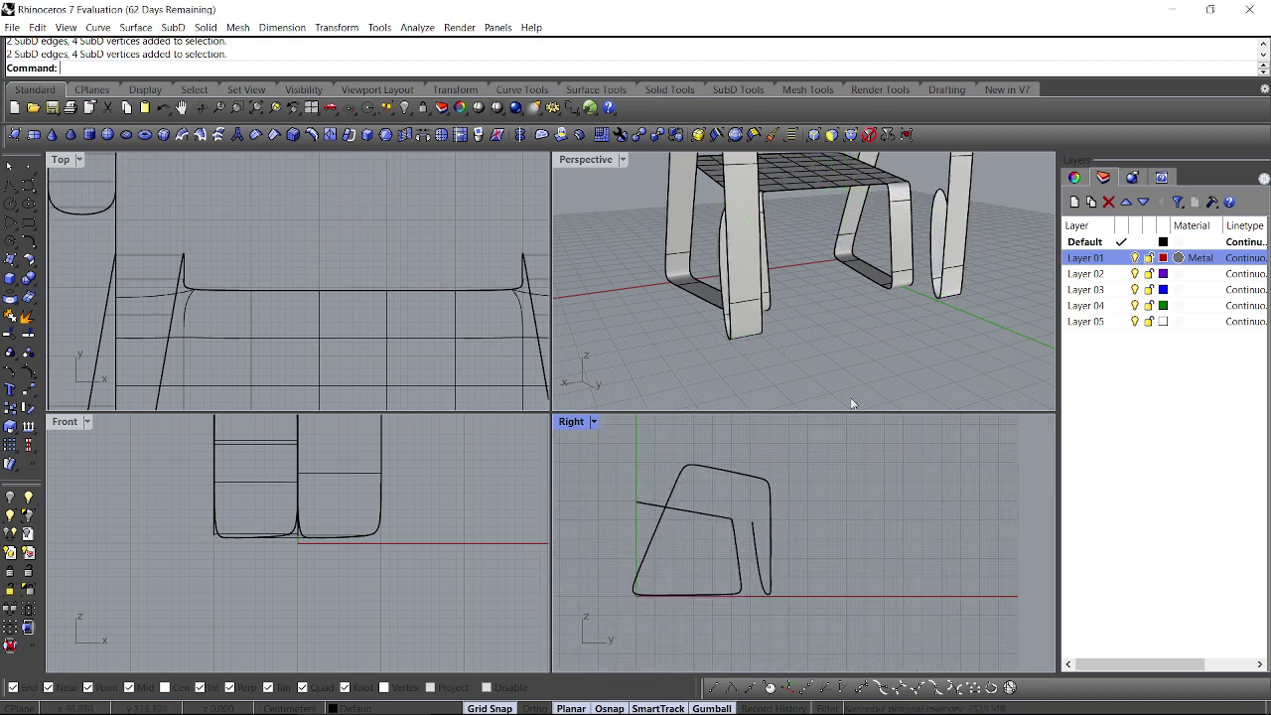
scroll(771, 281, down, 5)
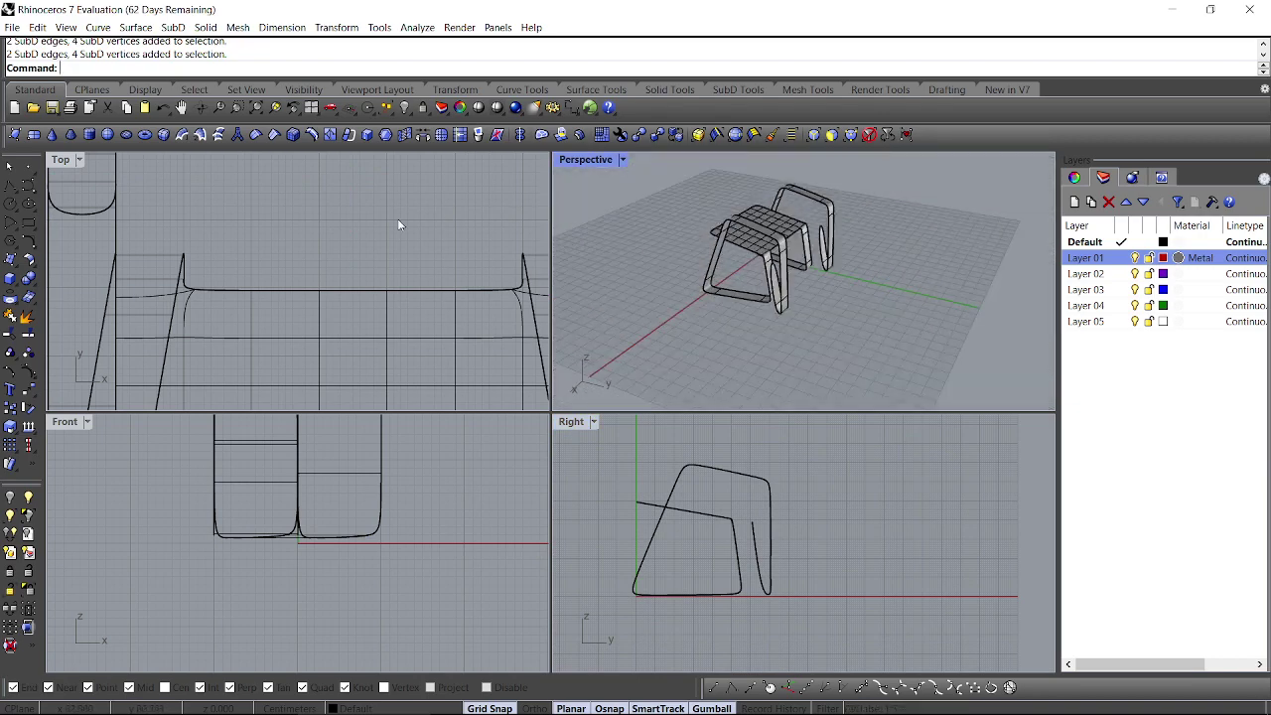
scroll(342, 227, down, 15)
click(35, 136)
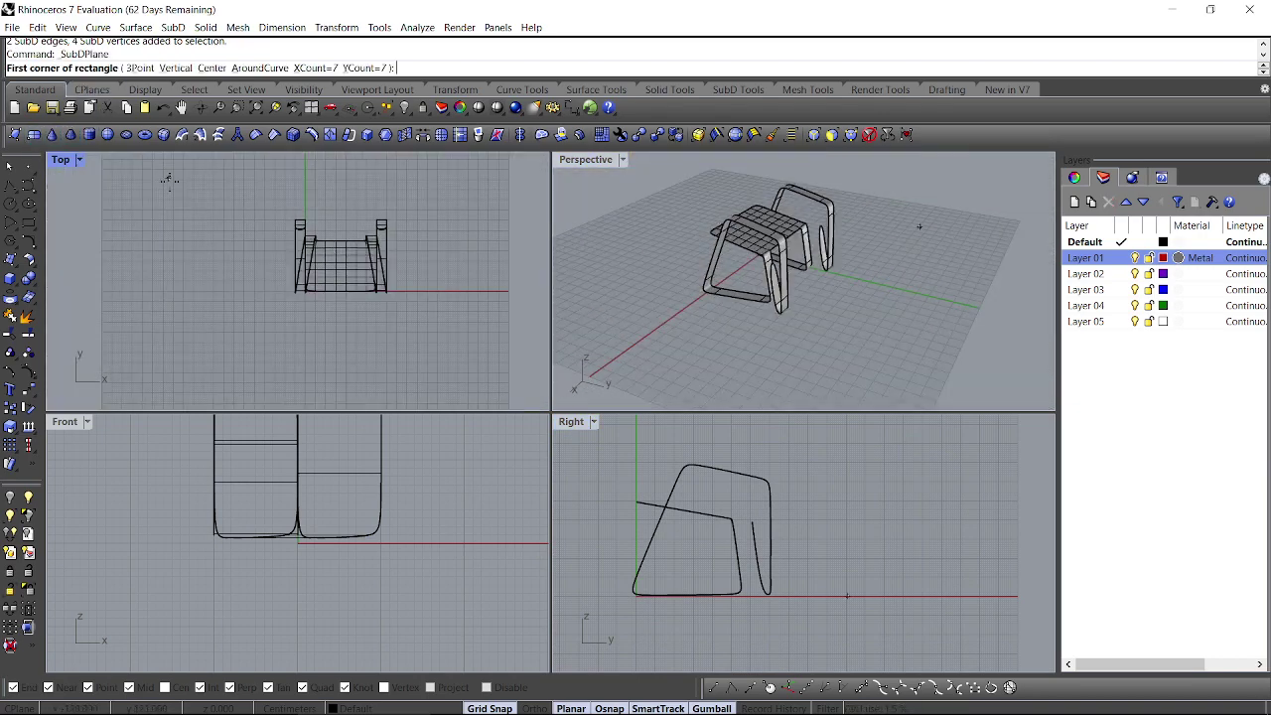
text(0)
key(Return)
text(70)
key(Return)
text(50)
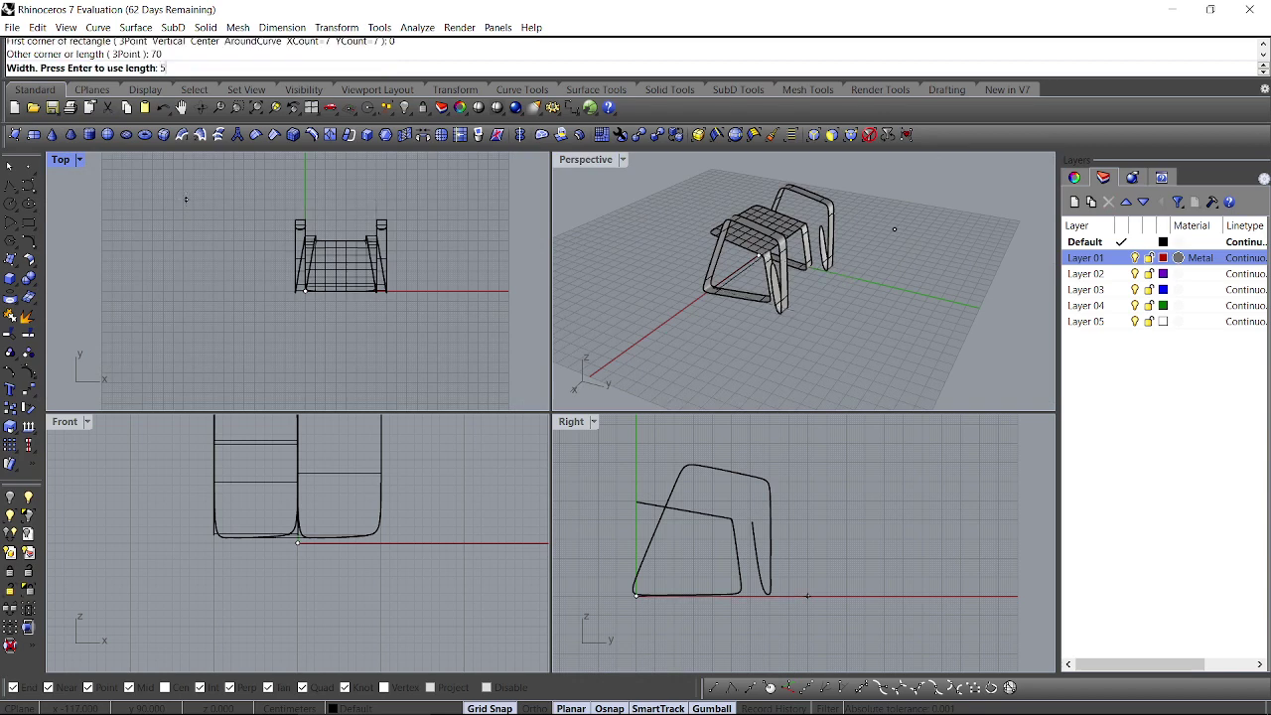
key(Return)
Step: Stand the new plane upright and position it between the rear ends of the armrests as the backrest
click(752, 283)
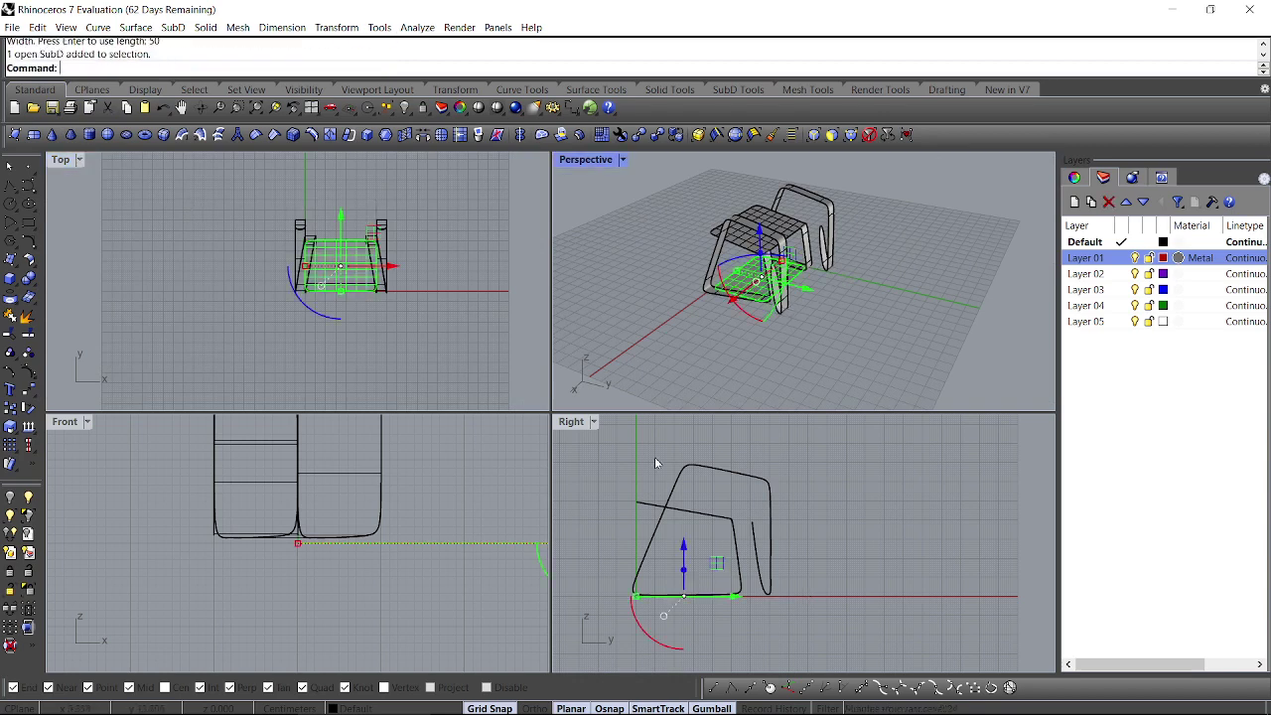
right_drag(676, 552, 677, 594)
scroll(677, 594, down, 2)
drag(683, 580, 739, 563)
drag(639, 521, 705, 524)
Step: Rotate the backrest plane by -10 degrees and lean it slightly further rearward by eye in the side view
click(766, 570)
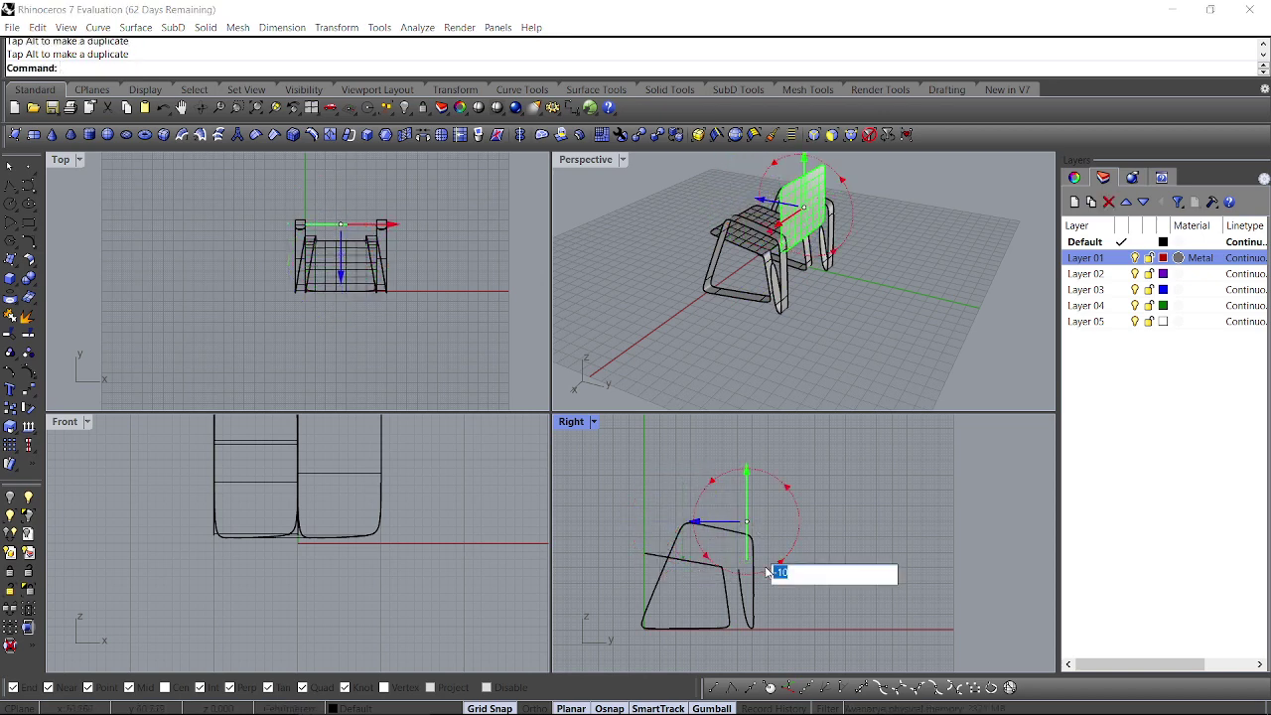
key(Return)
scroll(753, 538, up, 6)
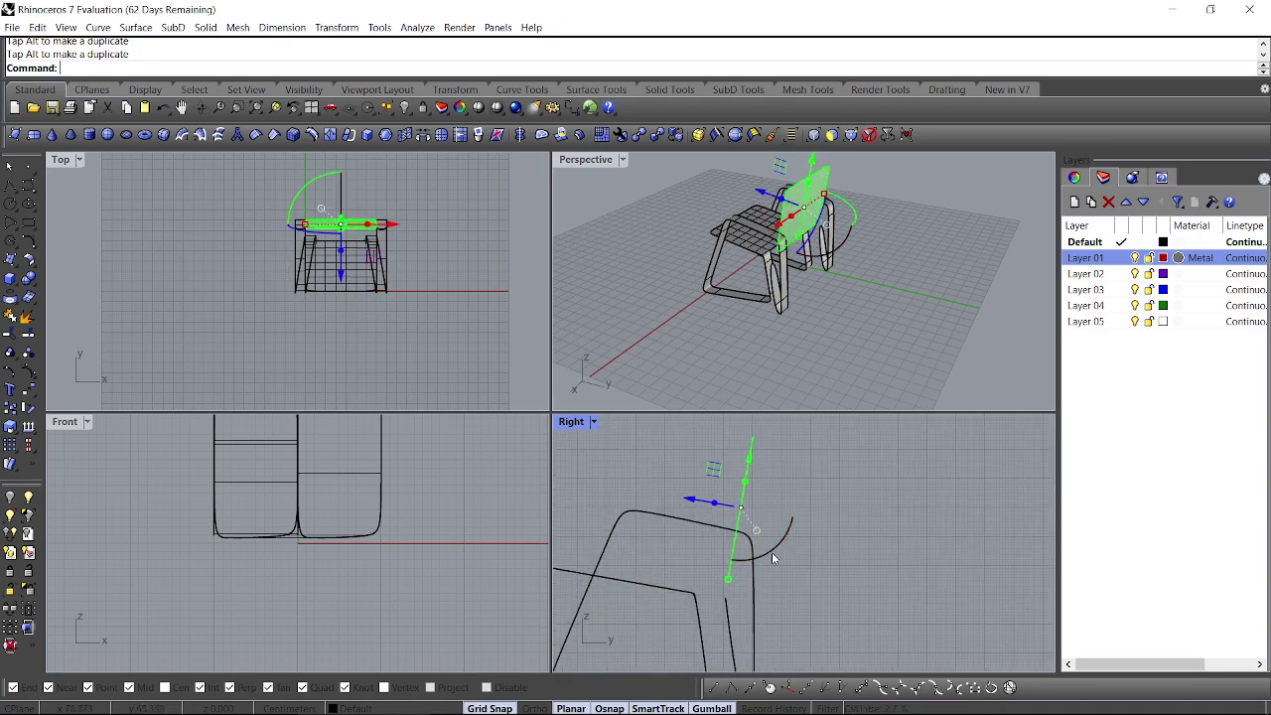
drag(774, 555, 770, 558)
right_drag(699, 314, 774, 328)
Step: Reposition the backrest plane slightly above the inner rear uprights and tilt it a little further back
drag(692, 495, 746, 464)
click(656, 570)
click(735, 561)
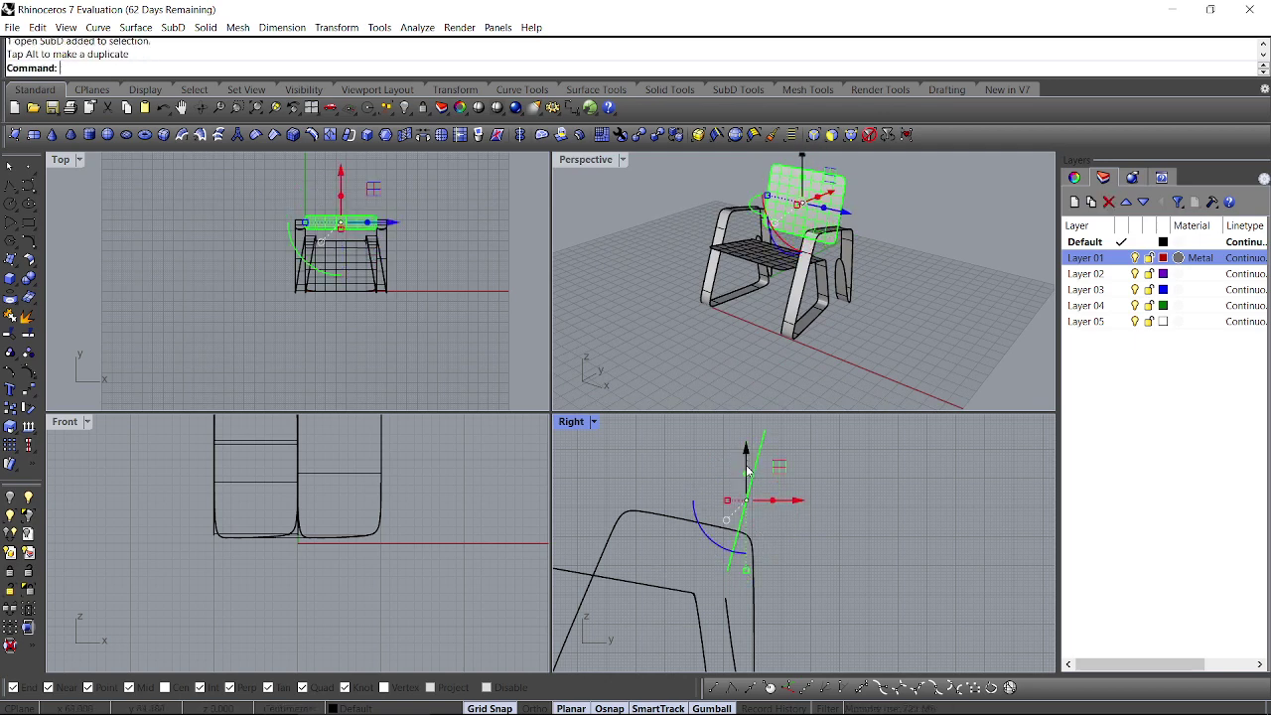
click(765, 580)
right_drag(752, 581, 768, 571)
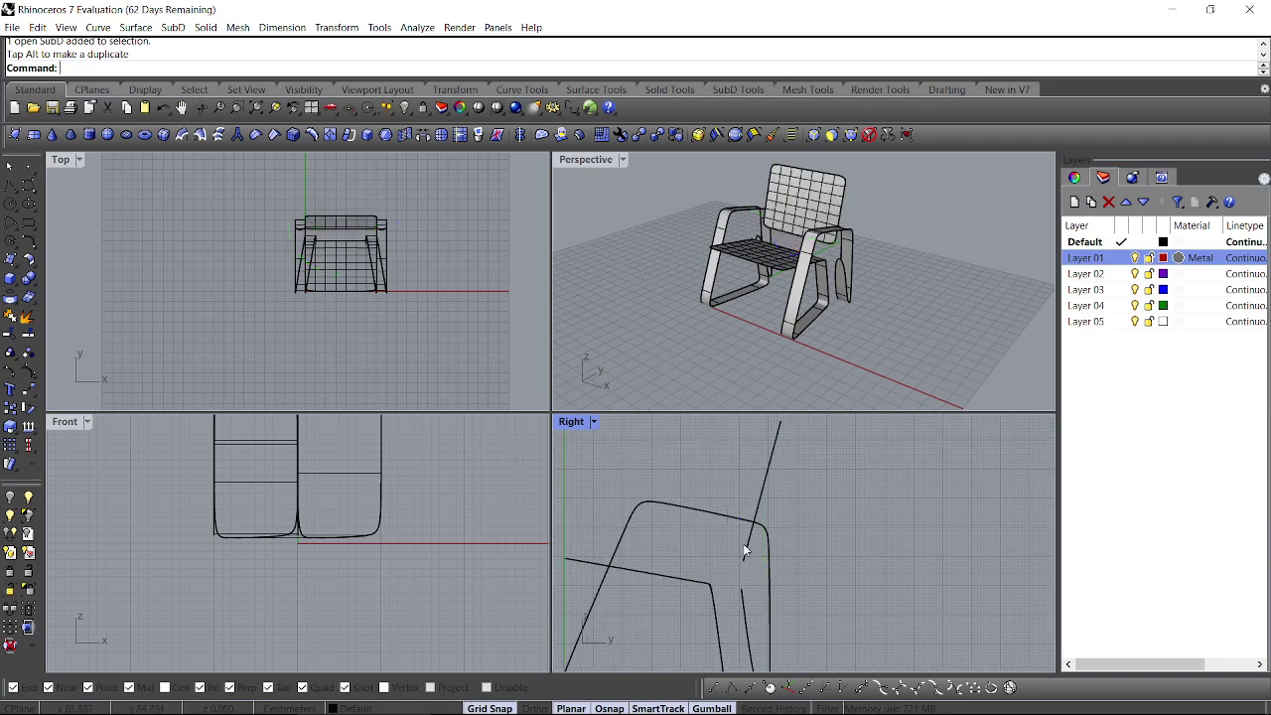
click(748, 545)
drag(737, 540, 730, 541)
click(717, 553)
Step: Insert an edge loop across both inner rear uprights near their tops to square off the rounded ends
right_drag(774, 292, 798, 262)
scroll(833, 275, up, 7)
scroll(837, 260, up, 4)
ctrl+shift+click(840, 247)
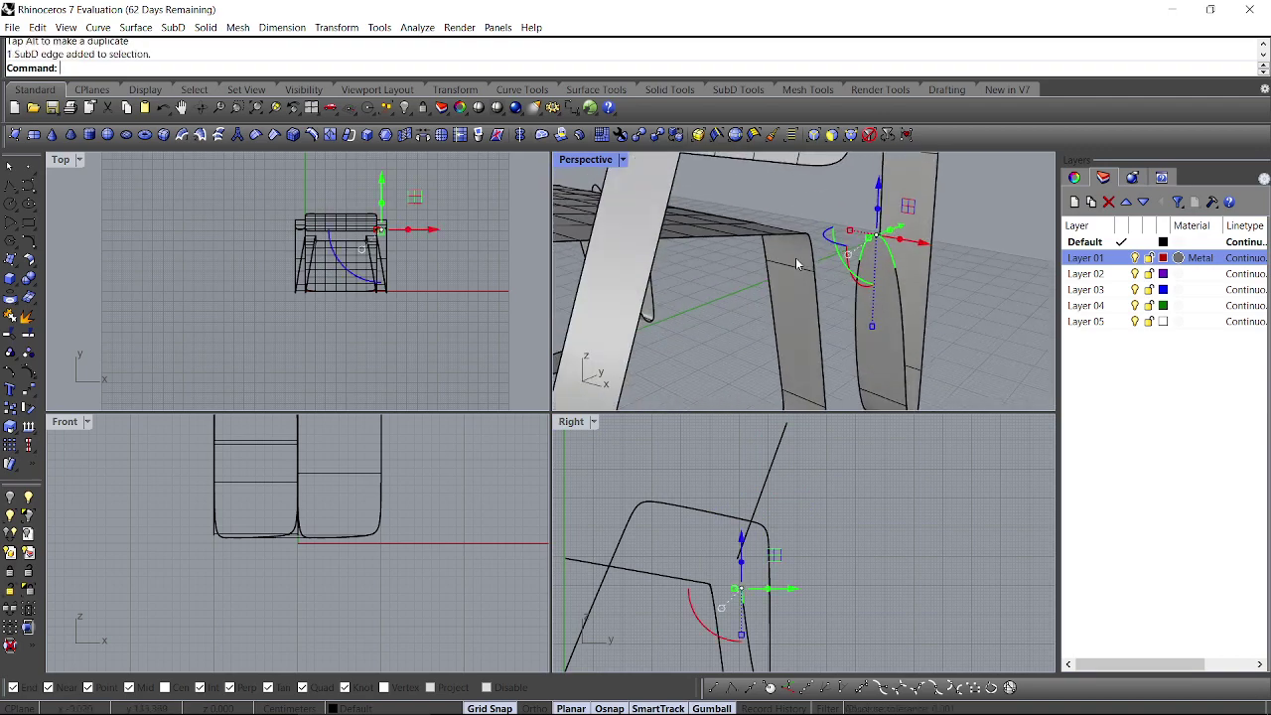
click(837, 224)
click(312, 135)
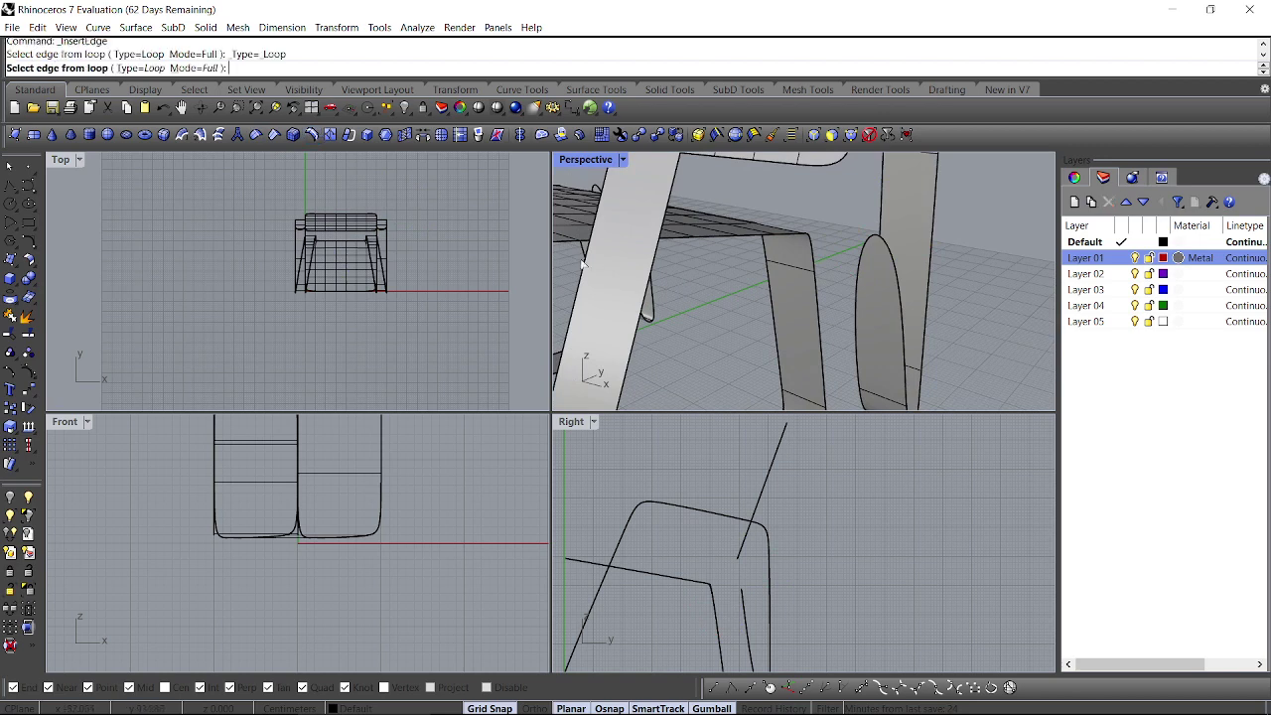
shift+right_drag(867, 332, 835, 286)
click(841, 356)
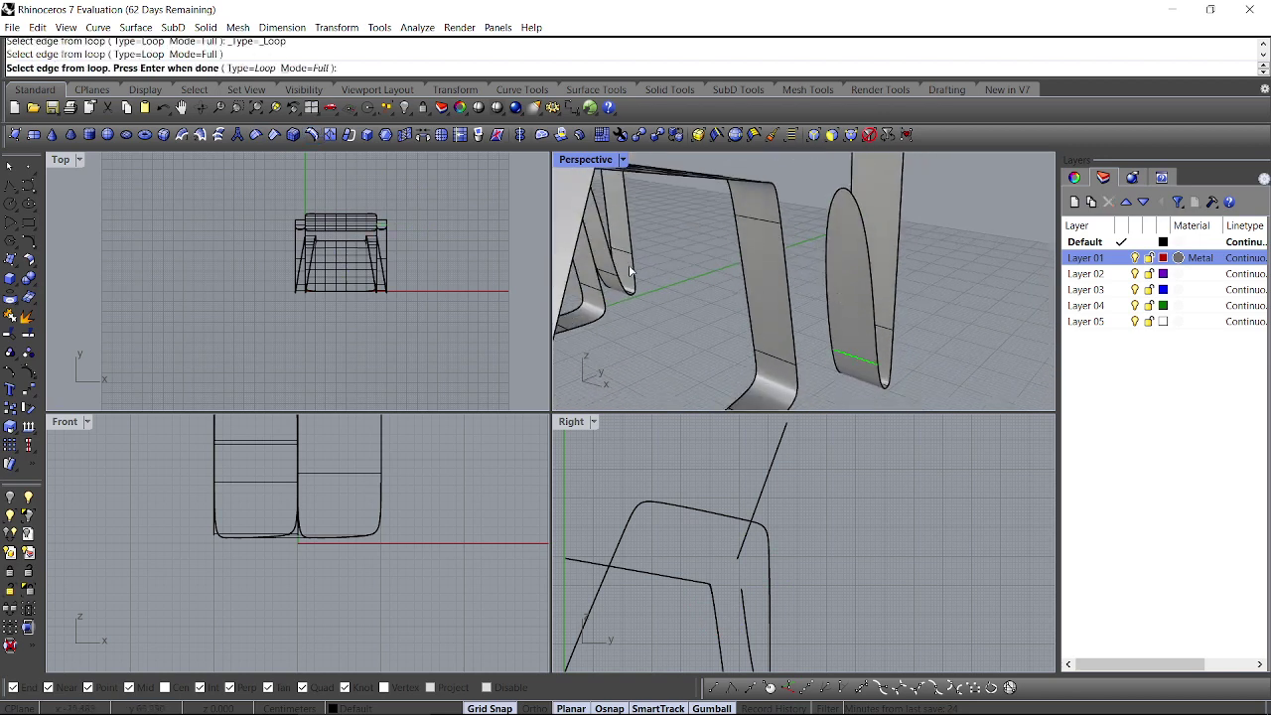
click(609, 277)
key(Return)
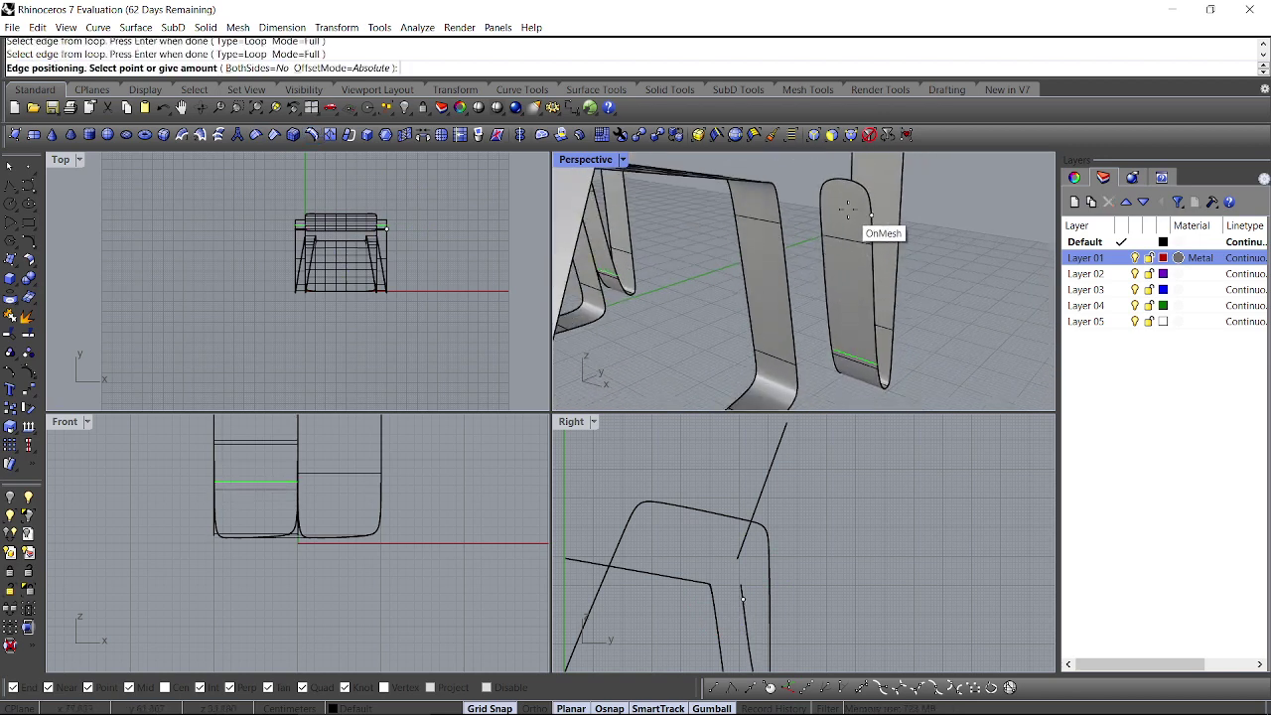
key(Escape)
Step: Move the top face of the inner rear upright on the positive X side 10 cm inward, toward the backrest
scroll(840, 262, down, 9)
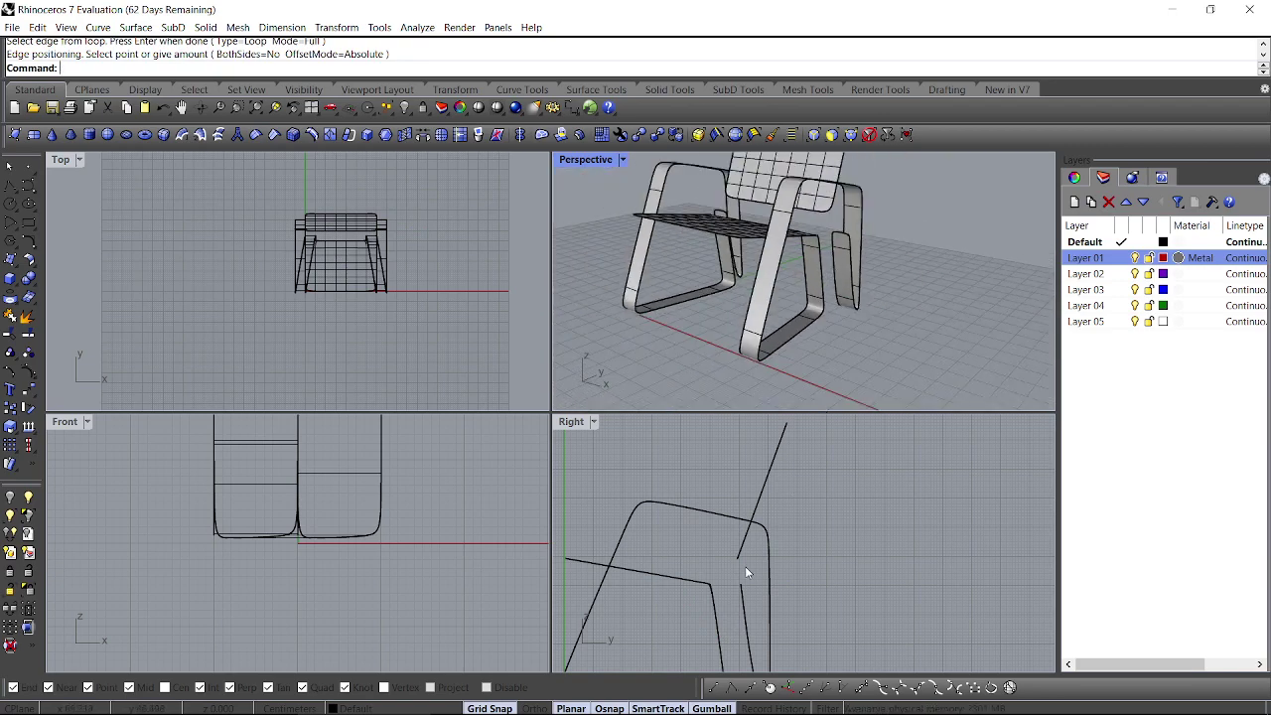
scroll(848, 268, up, 5)
ctrl+shift+click(857, 239)
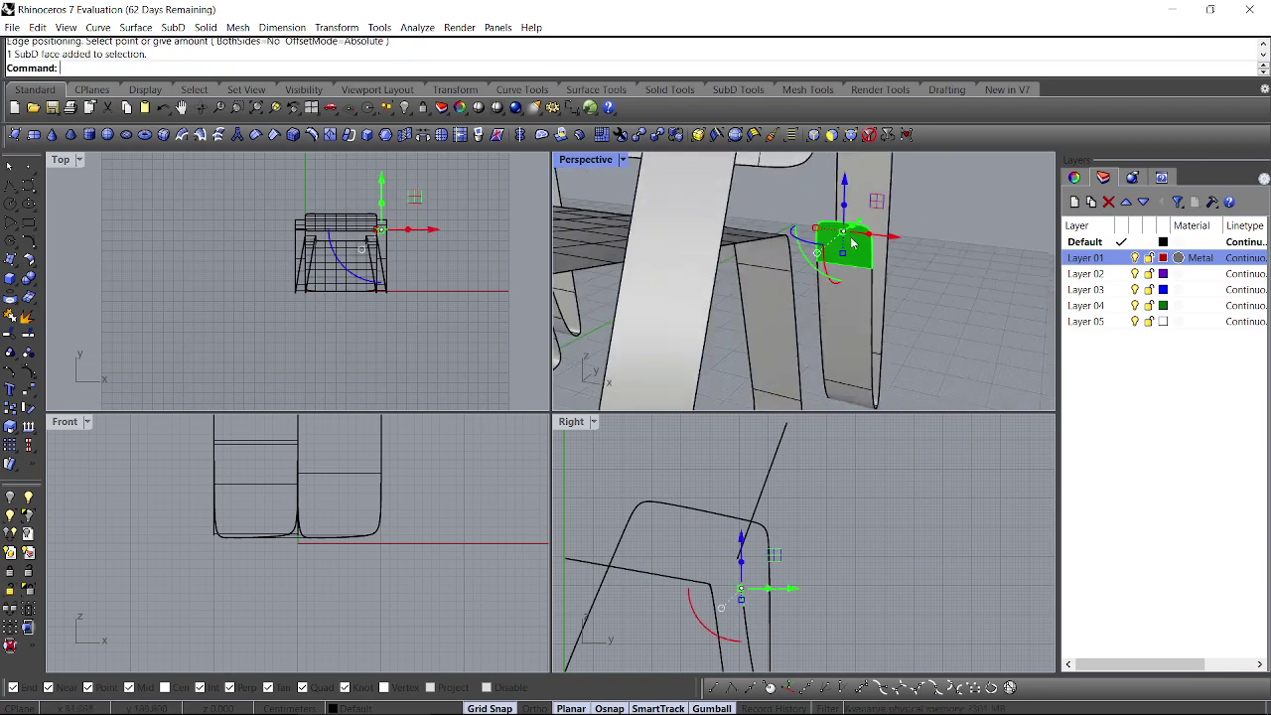
click(901, 240)
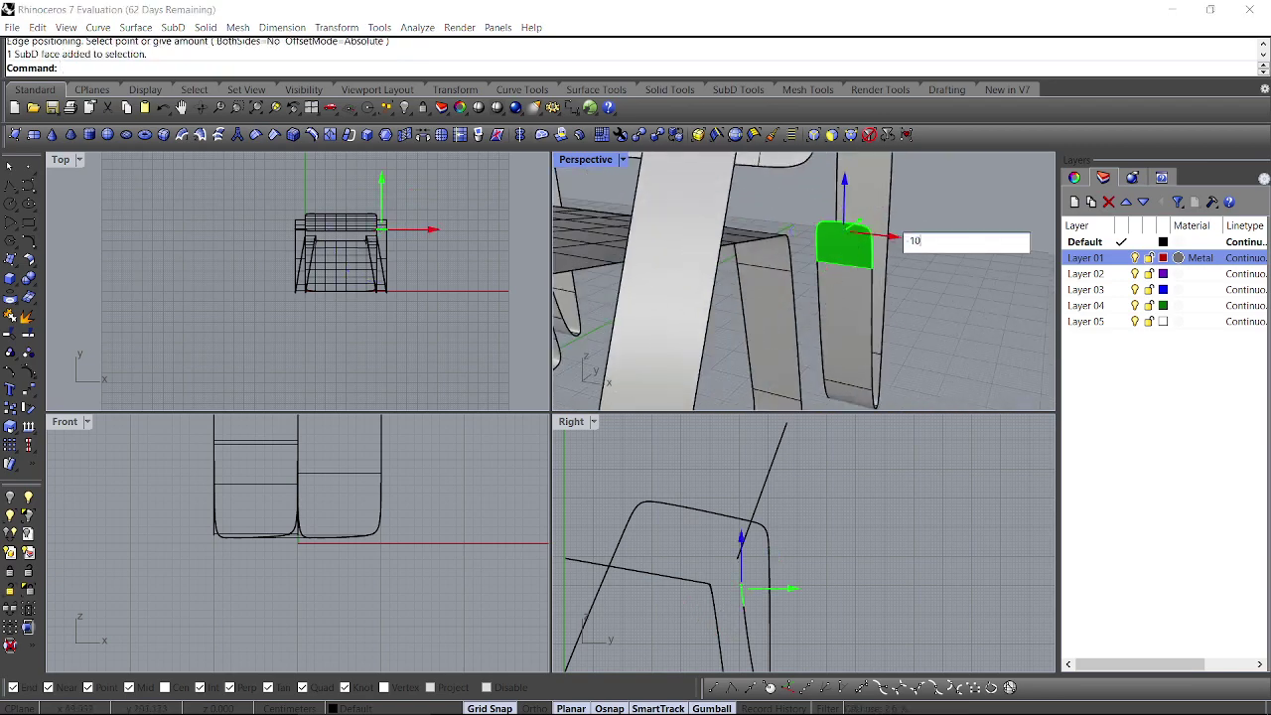
key(Return)
click(933, 259)
scroll(675, 262, down, 4)
right_drag(596, 262, 665, 262)
scroll(769, 310, up, 5)
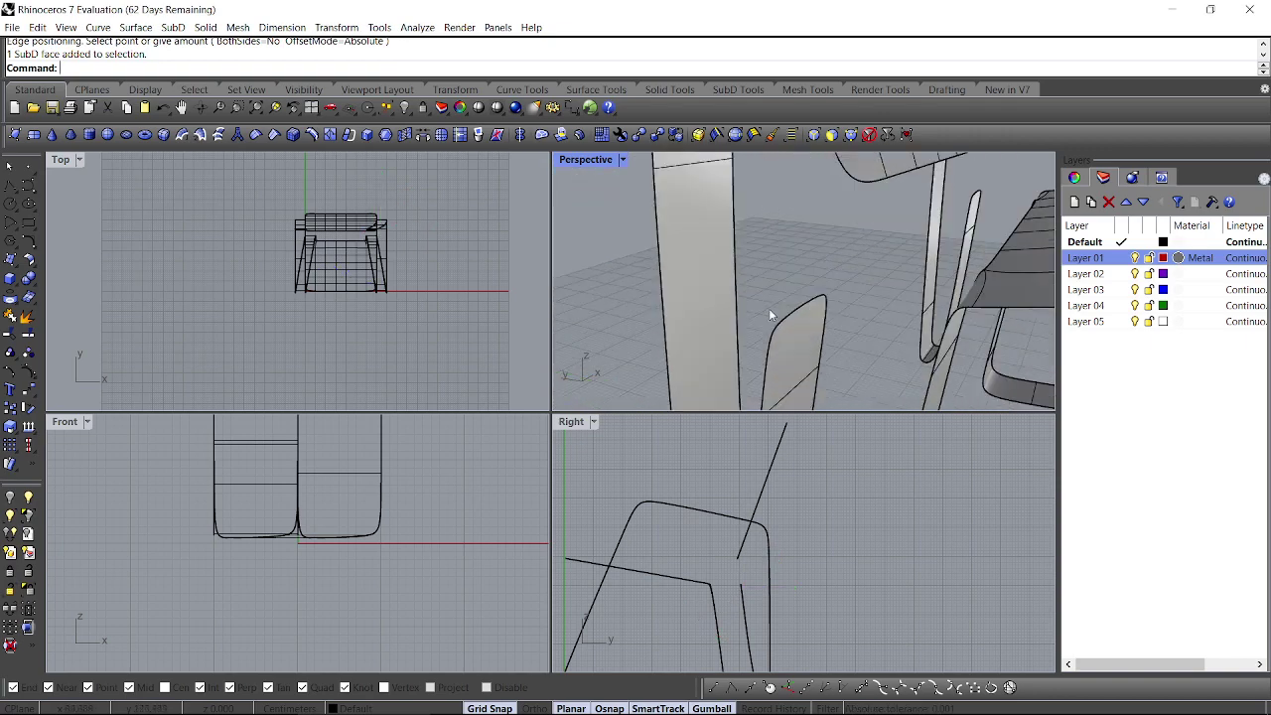
Step: Move the top face of the opposite inner rear upright 10 cm inward, toward the backrest
ctrl+shift+click(796, 340)
click(824, 315)
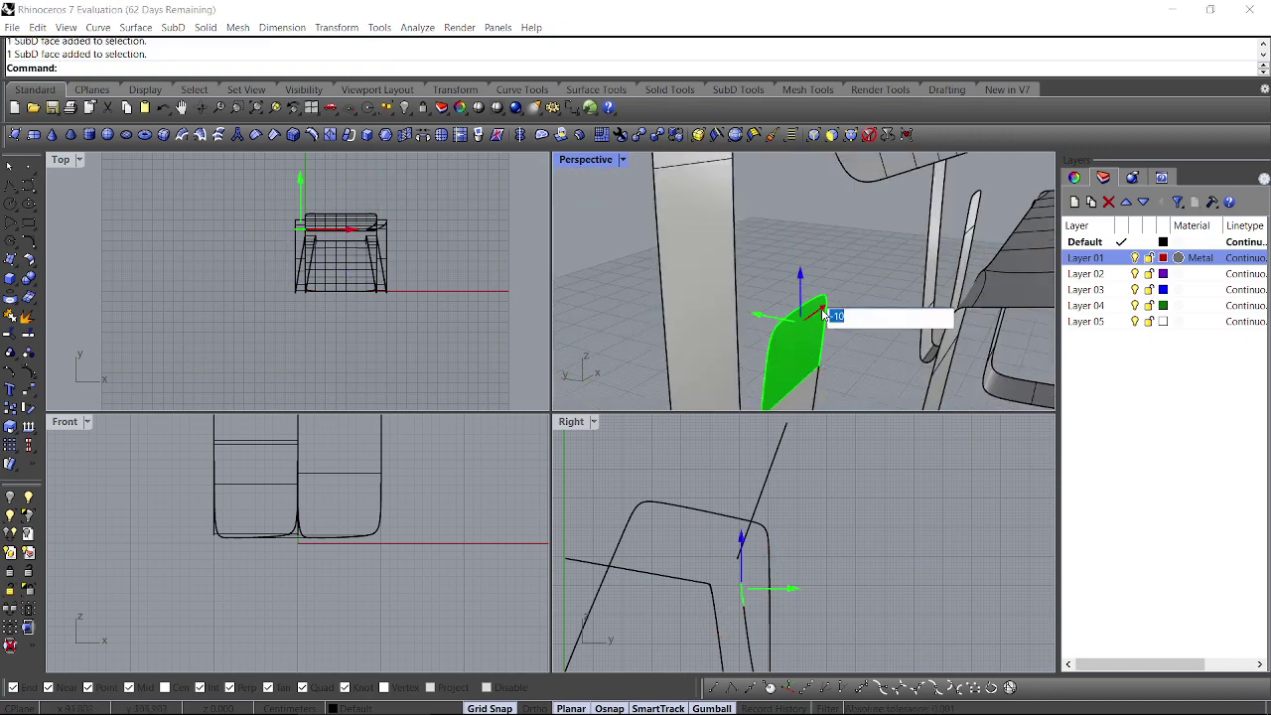
text(10)
key(Return)
click(798, 269)
scroll(797, 269, down, 5)
right_drag(798, 269, 800, 303)
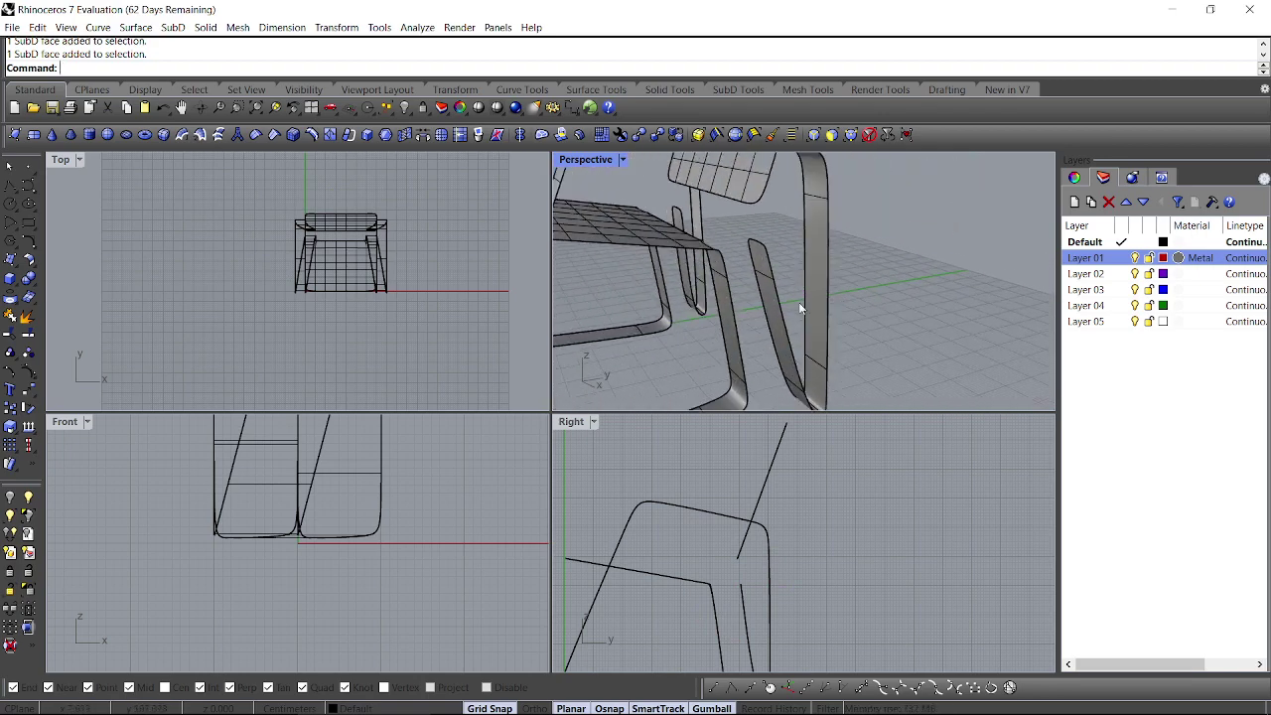
Step: Delete the inserted edges near the tops of both inner rear uprights
scroll(743, 281, up, 5)
ctrl+shift+click(786, 271)
right_drag(691, 304, 905, 293)
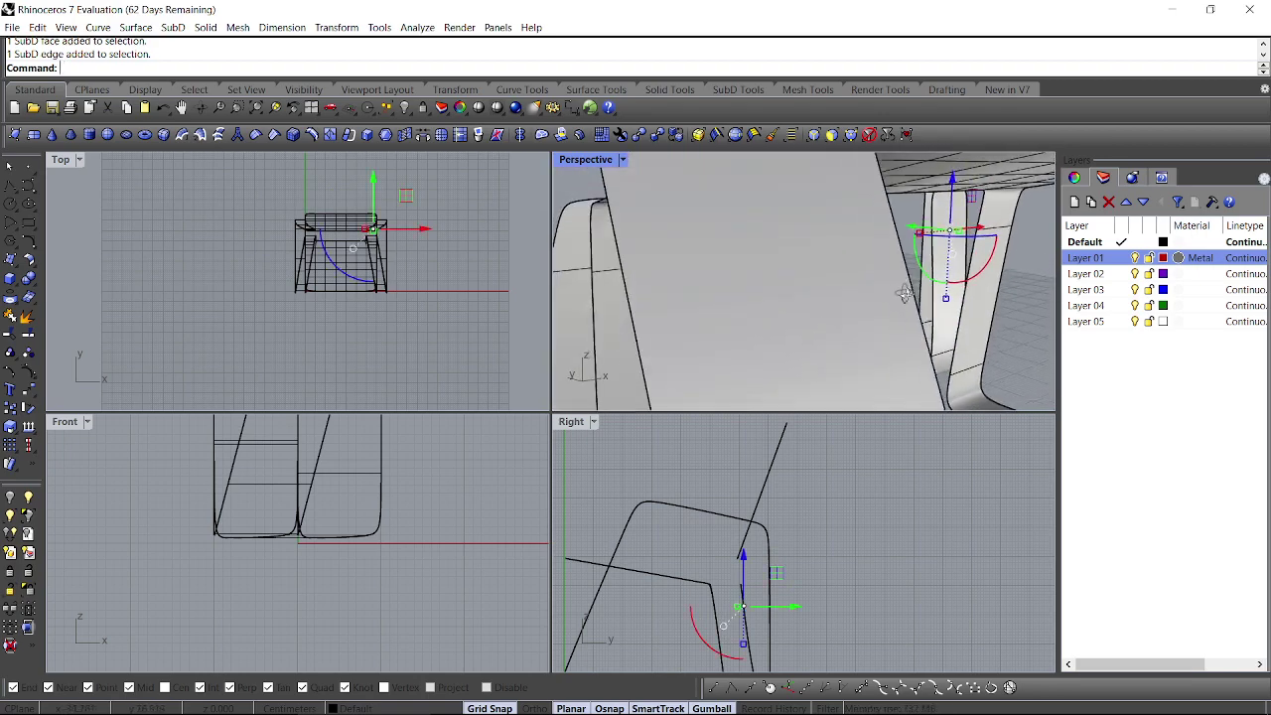
scroll(904, 294, down, 3)
ctrl+shift+click(623, 298)
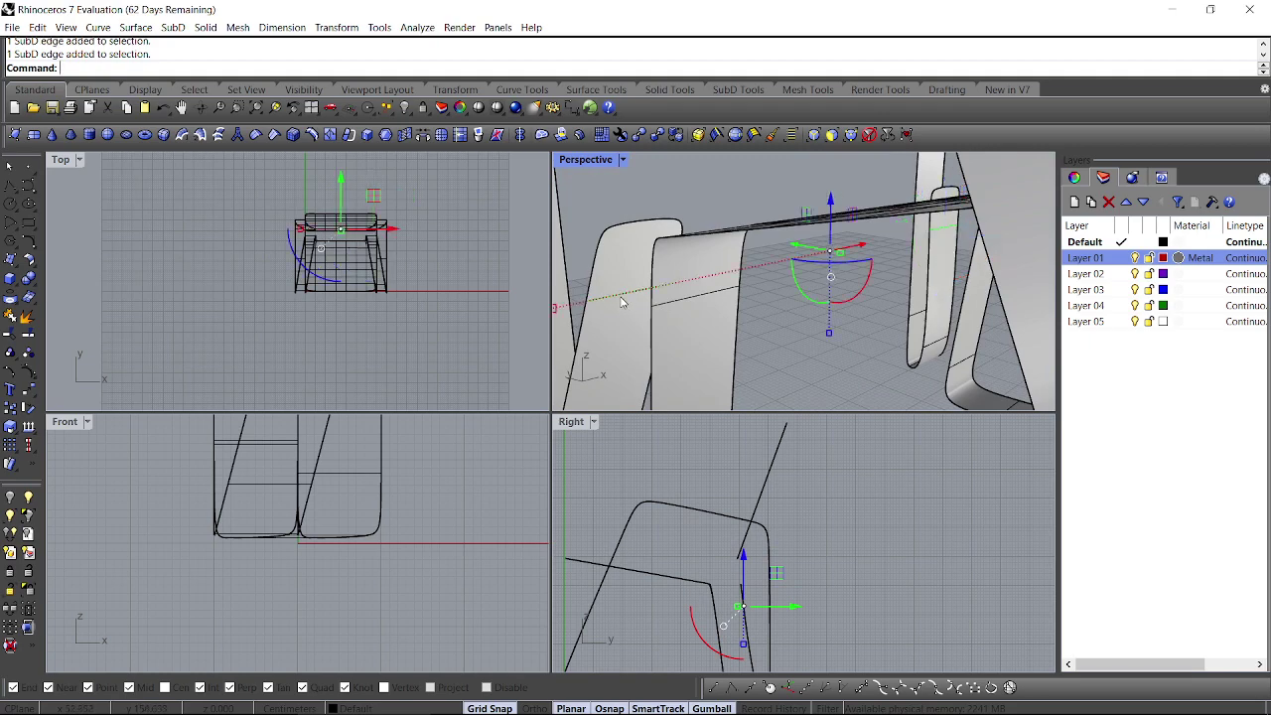
key(Delete)
scroll(641, 304, down, 5)
mouse_move(640, 304)
right_down()
mouse_move(597, 280)
mouse_move(627, 290)
right_up()
shift+right_drag(628, 290, 710, 303)
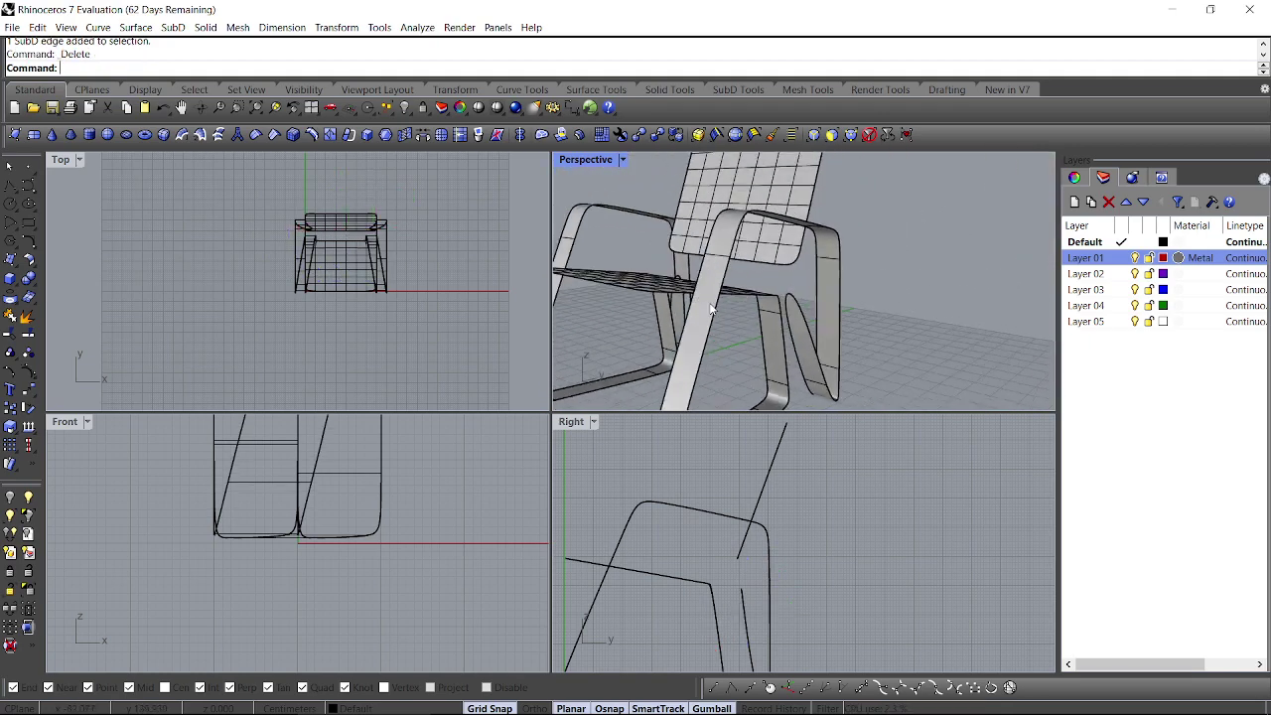
Step: Stitch the top edge of the inner rear upright on the positive X side to the backrest's lower edge at the average location
click(405, 135)
scroll(763, 277, up, 5)
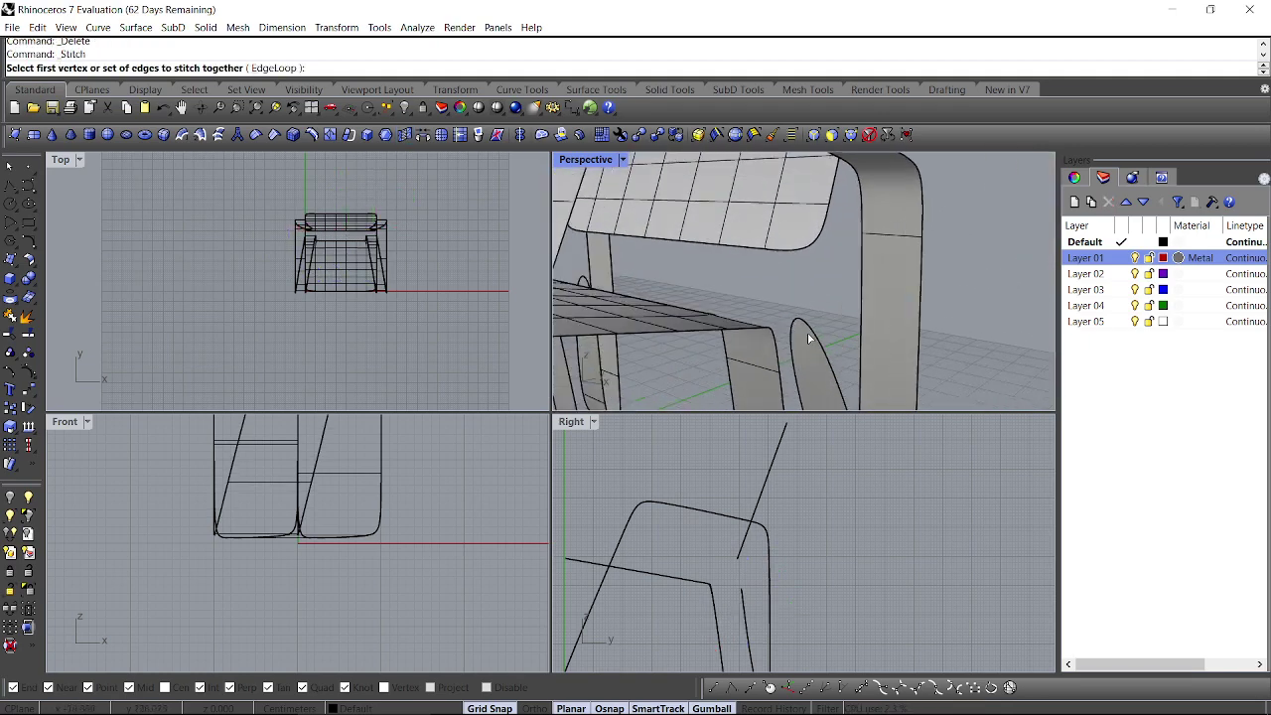
click(800, 324)
right_click(800, 324)
click(788, 251)
right_click(788, 250)
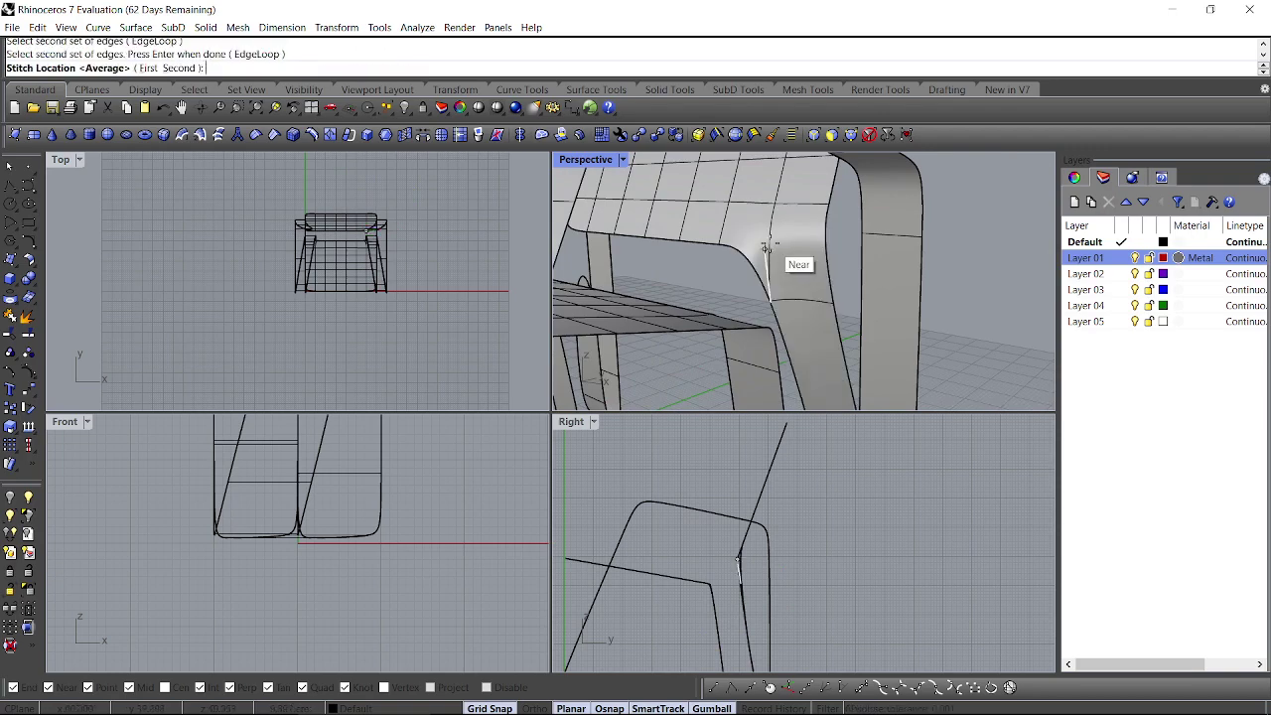
right_click(768, 250)
Step: Try to stitch the other inner rear upright to the backrest's lower edge, and undo it
right_drag(766, 250, 880, 256)
scroll(730, 299, down, 5)
right_drag(730, 300, 765, 304)
scroll(765, 305, up, 5)
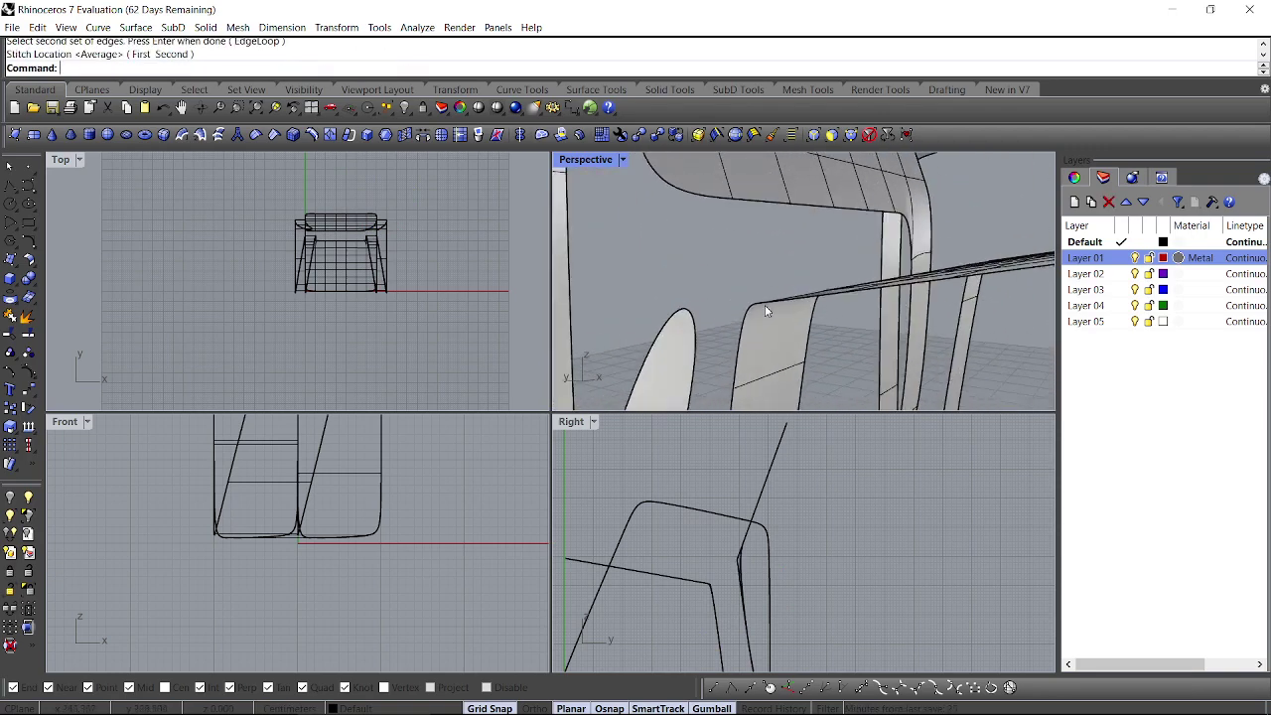
right_click(764, 304)
click(692, 315)
right_click(686, 233)
click(704, 196)
right_click(702, 199)
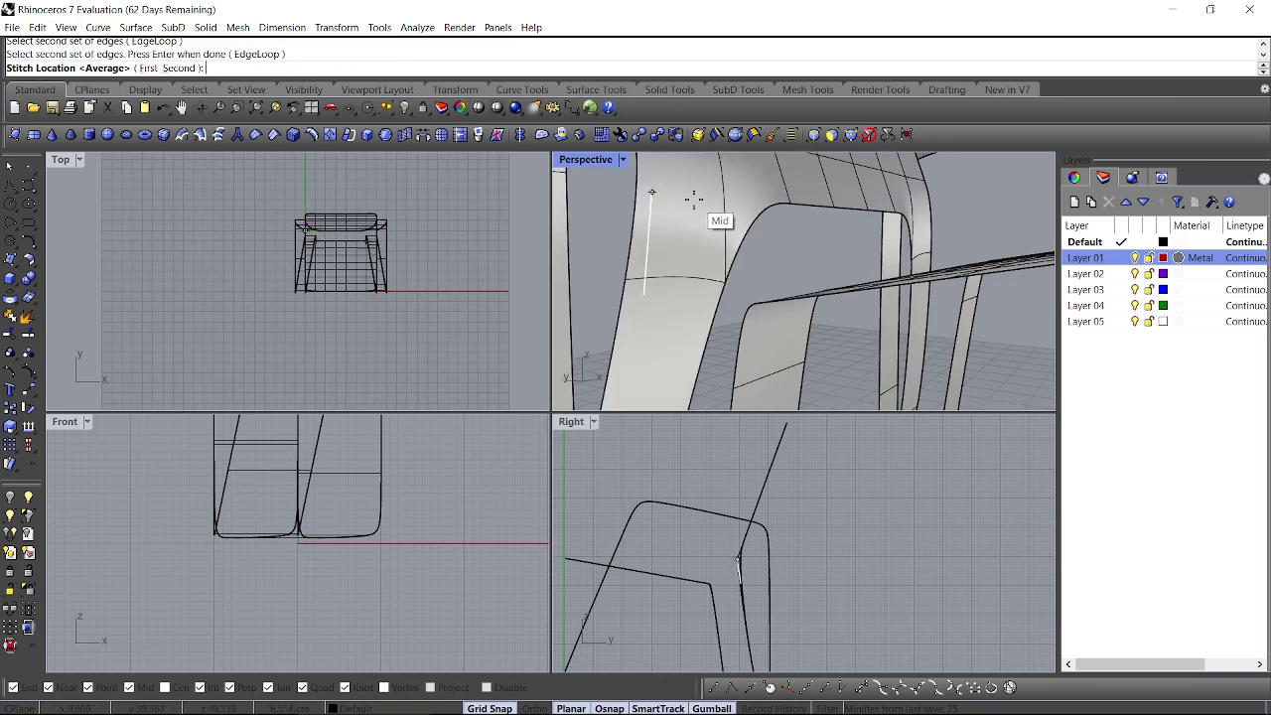
right_click(665, 197)
scroll(668, 207, down, 4)
right_drag(669, 209, 959, 254)
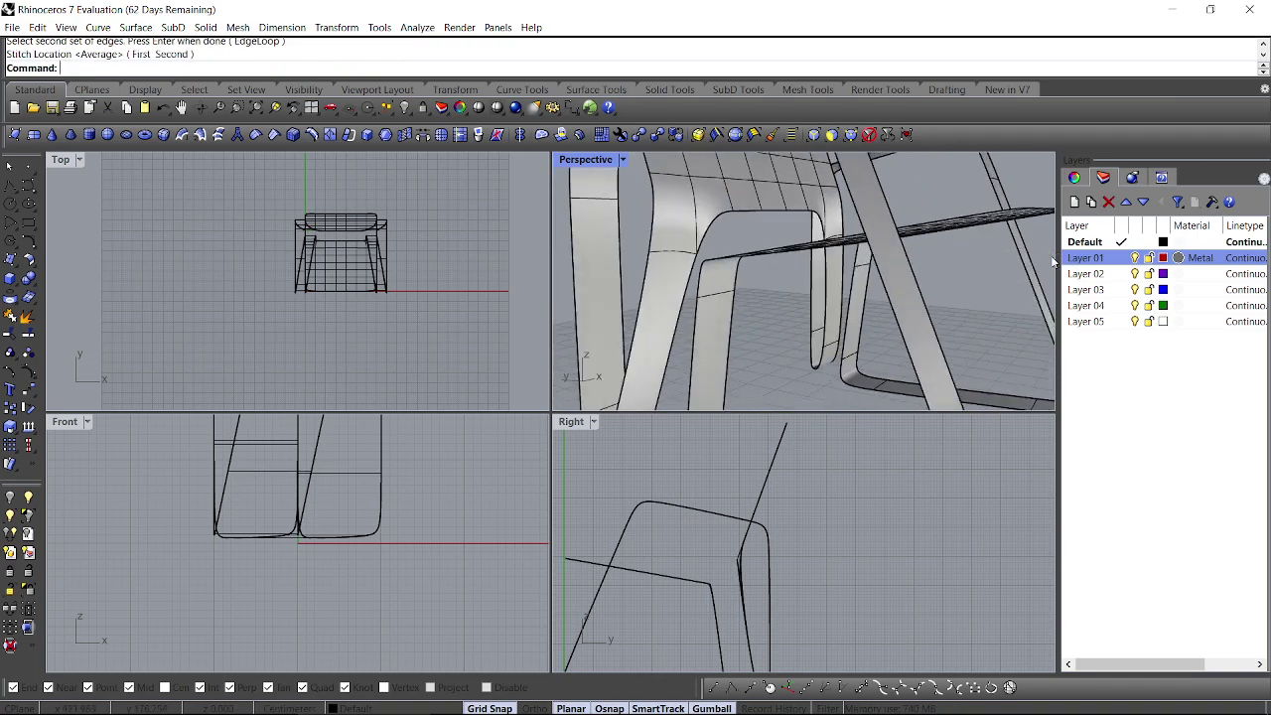
scroll(683, 283, up, 2)
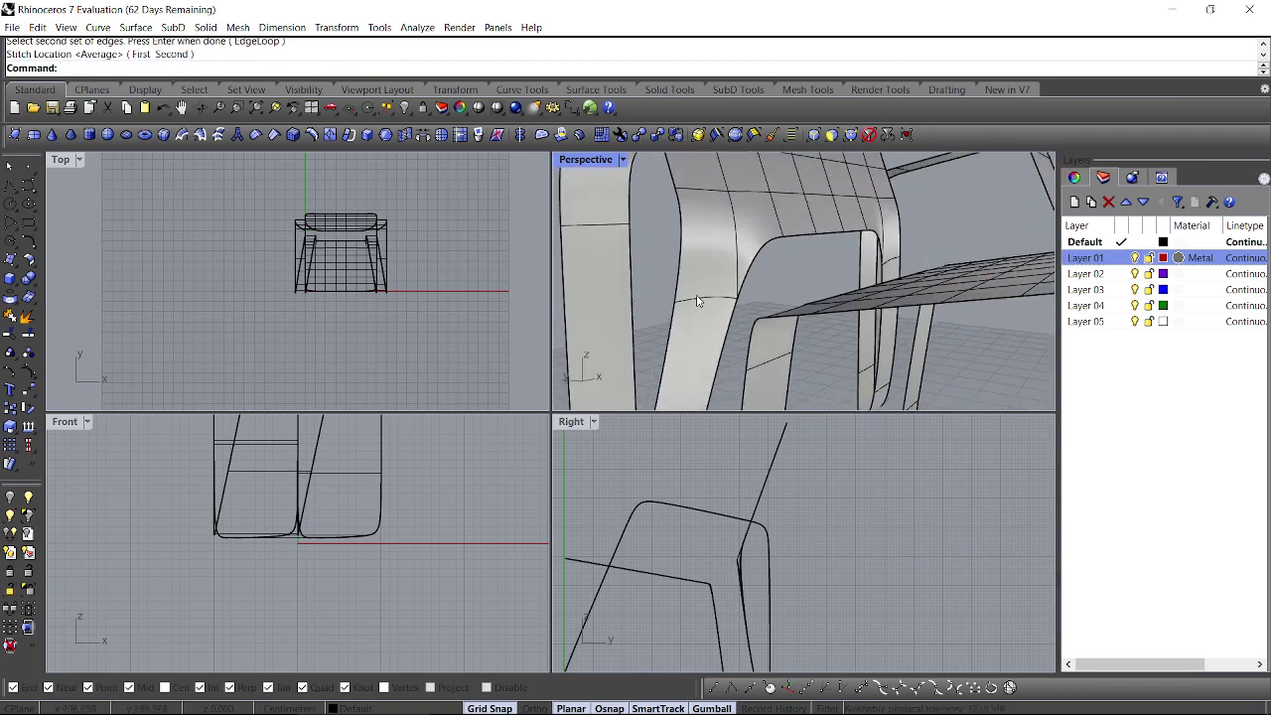
key(ctrl+z)
Step: Stitch the top edge of the remaining inner rear upright to the backrest's lower corner edge at the average location
right_click(698, 307)
click(704, 316)
right_click(708, 303)
click(715, 240)
right_click(708, 240)
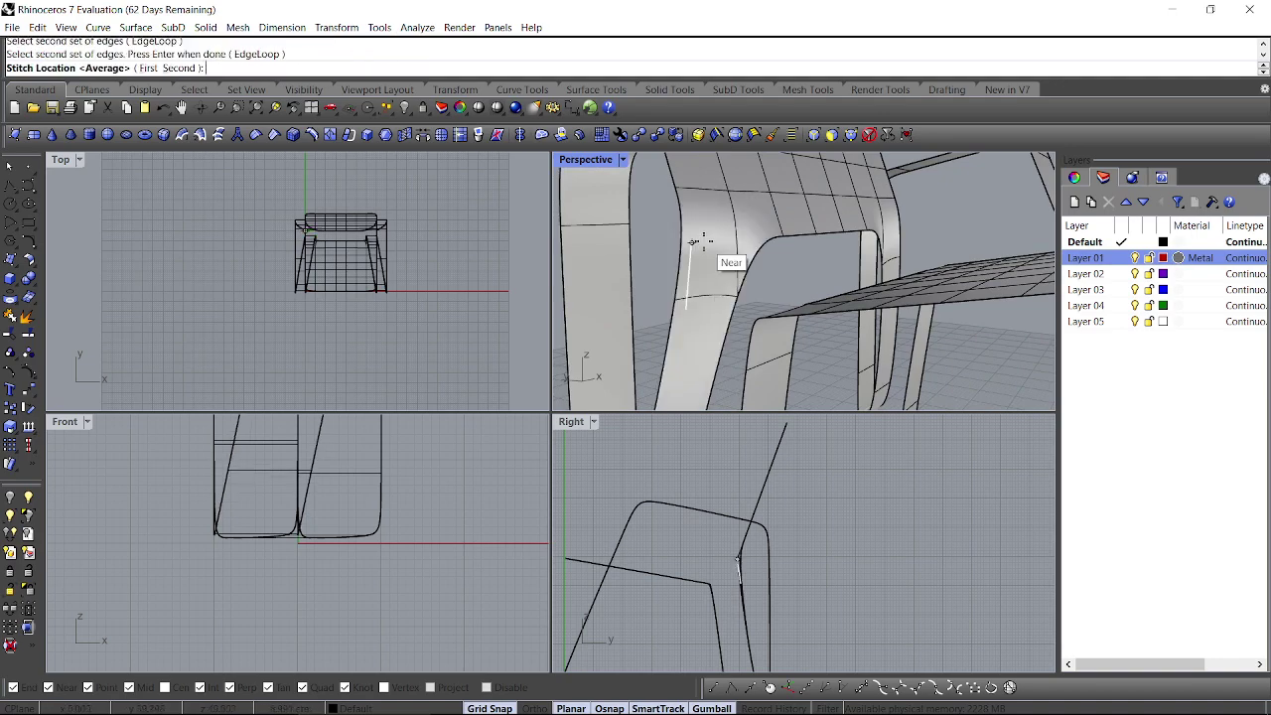
key(Return)
Step: Delete the top faces of both rear seat legs where they bend into the seat
right_drag(923, 299, 844, 295)
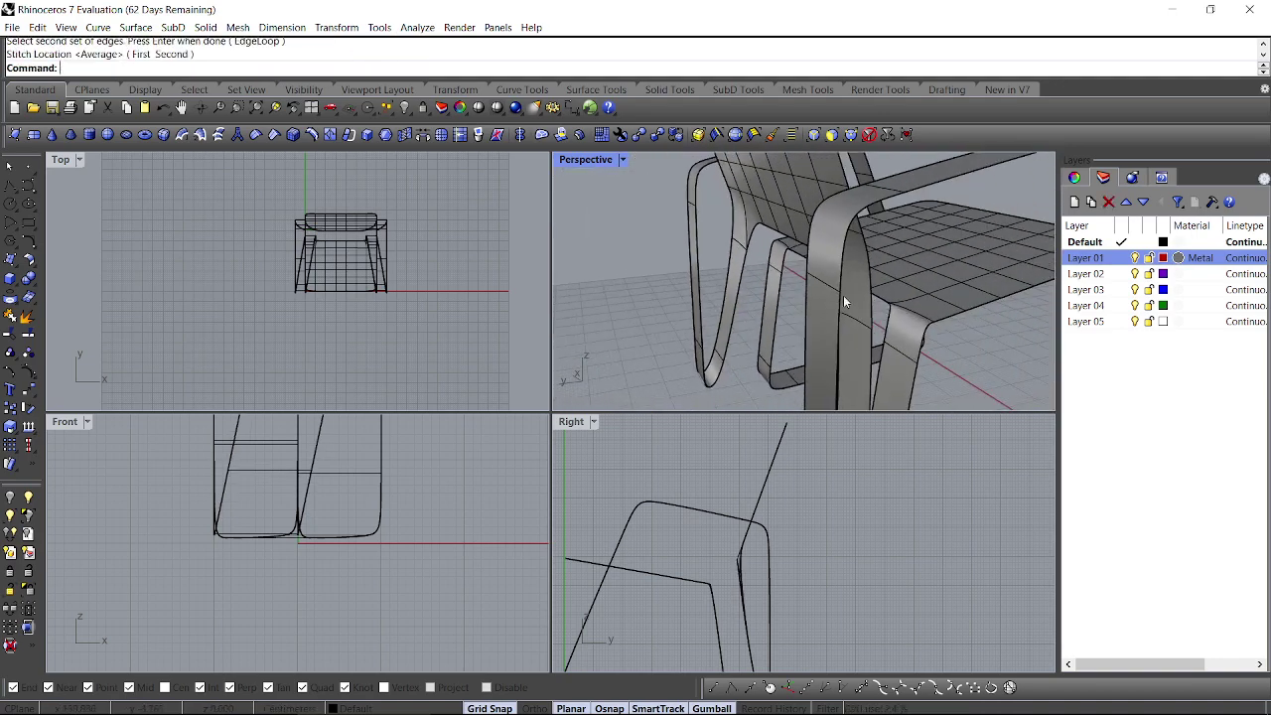
ctrl+shift+click(903, 343)
scroll(763, 260, up, 3)
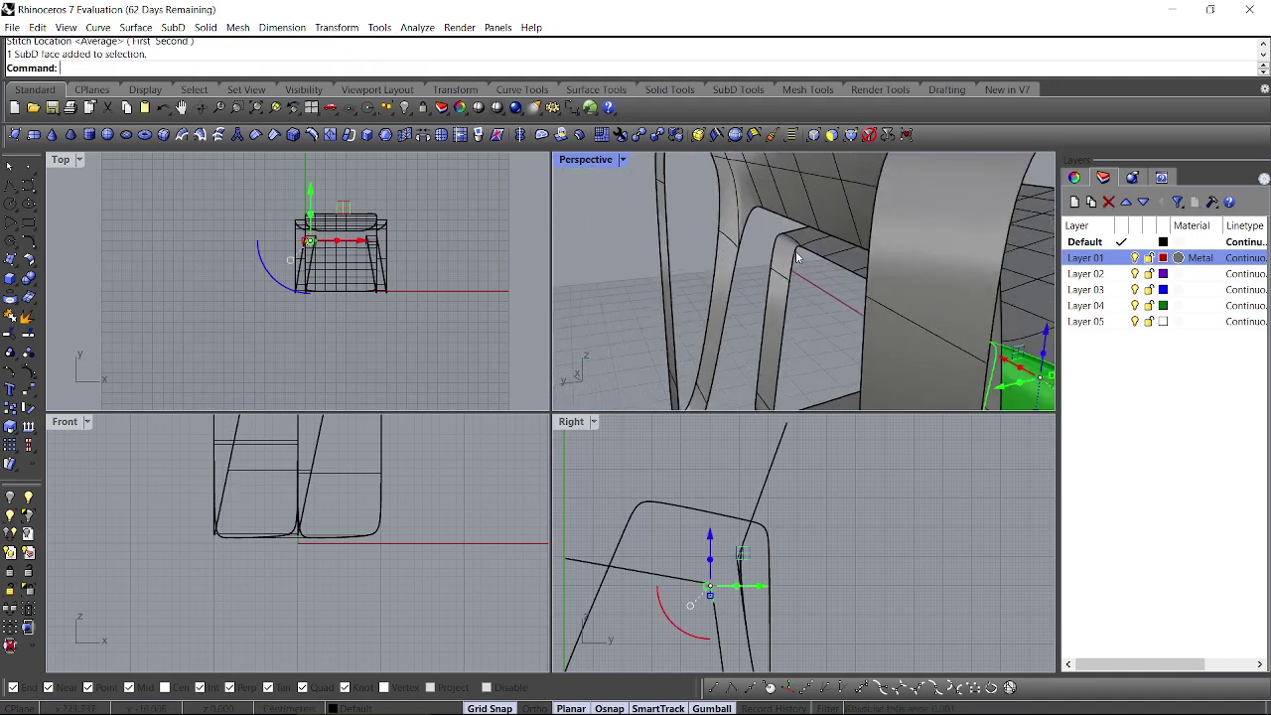
ctrl+shift+click(785, 260)
key(Delete)
right_drag(819, 285, 740, 268)
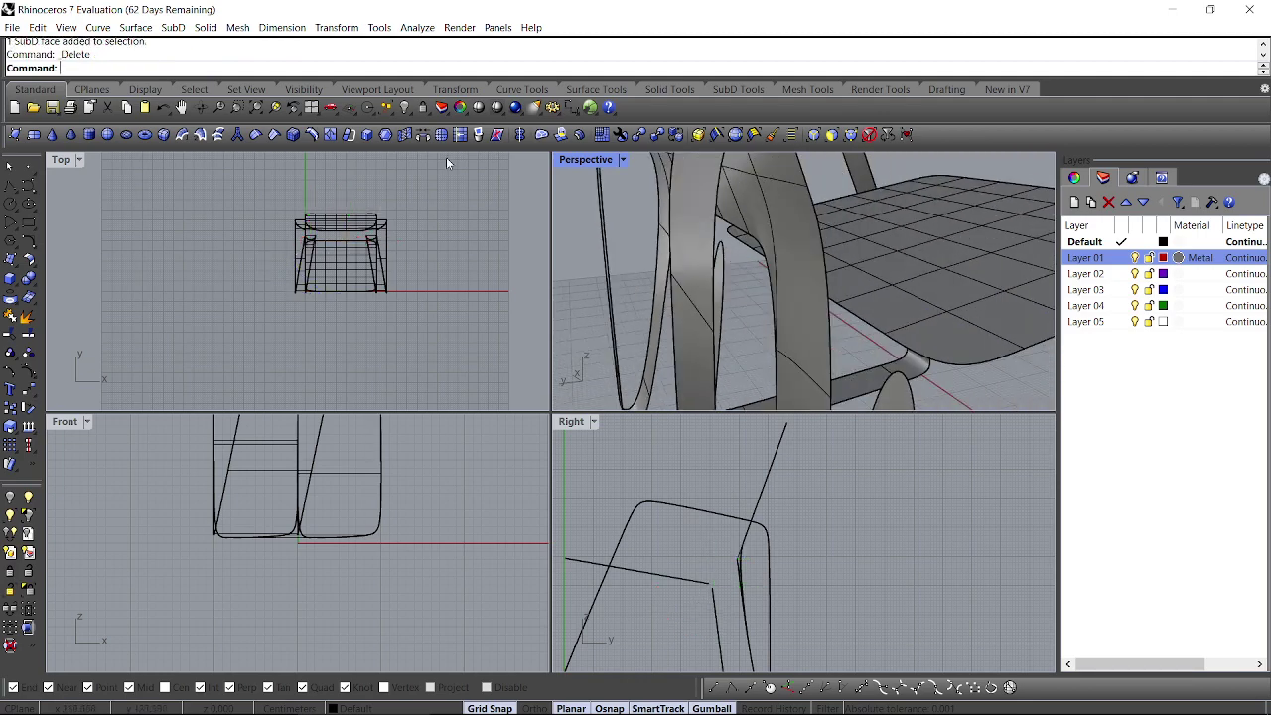
click(405, 139)
right_drag(781, 343, 819, 343)
right_click(879, 343)
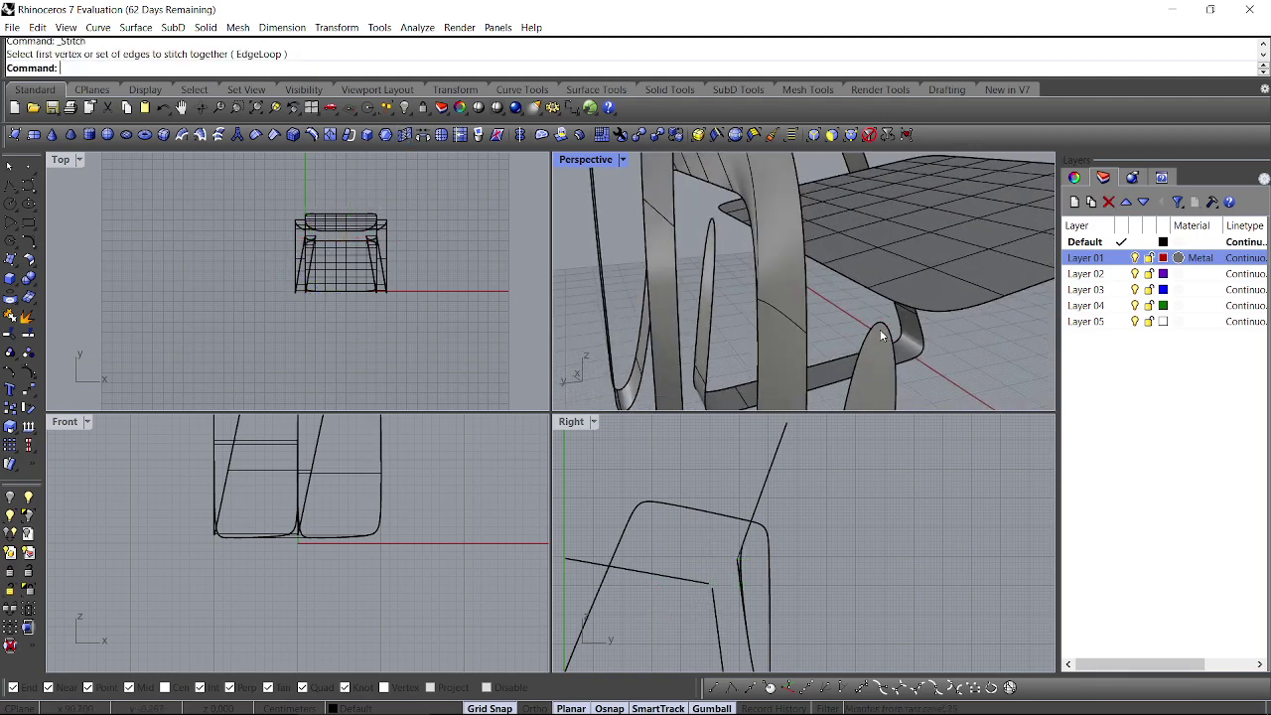
click(883, 332)
right_click(884, 331)
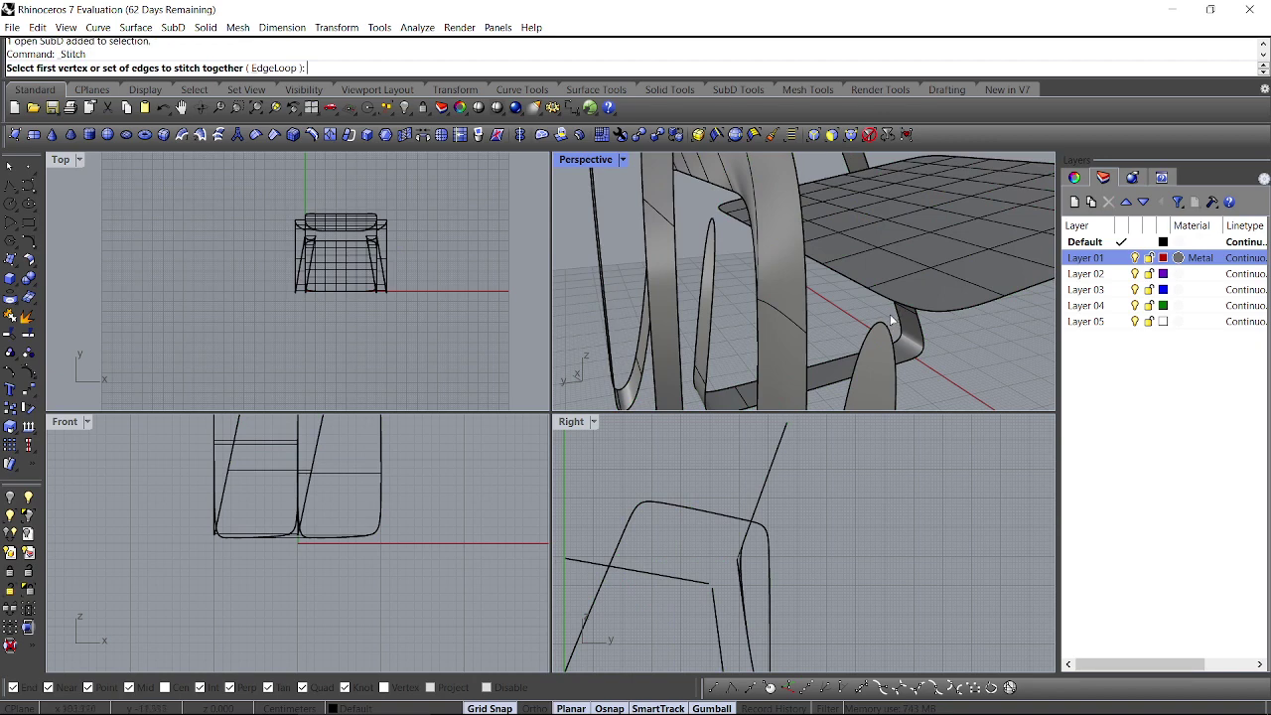
right_click(891, 320)
Step: Stitch the top edge of the rear seat leg on the negative X side to the seat's rear edge at the average location
click(404, 134)
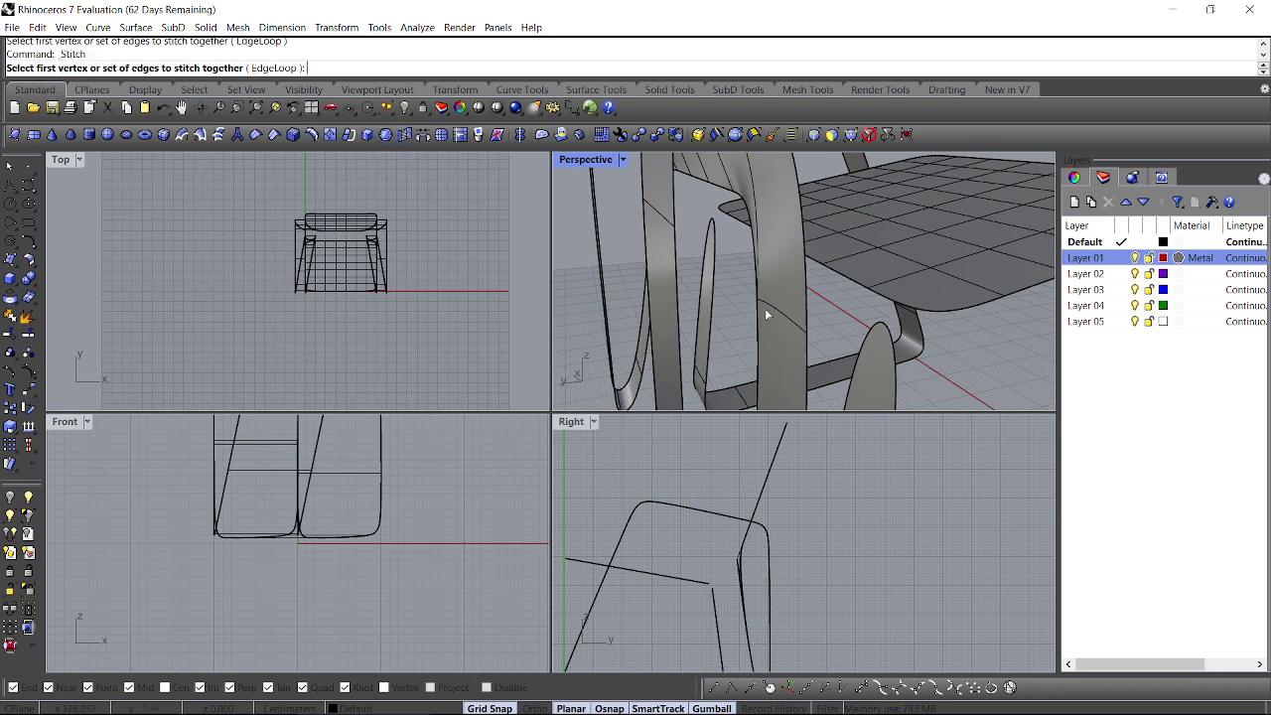
click(879, 326)
right_click(884, 324)
click(890, 304)
right_click(890, 305)
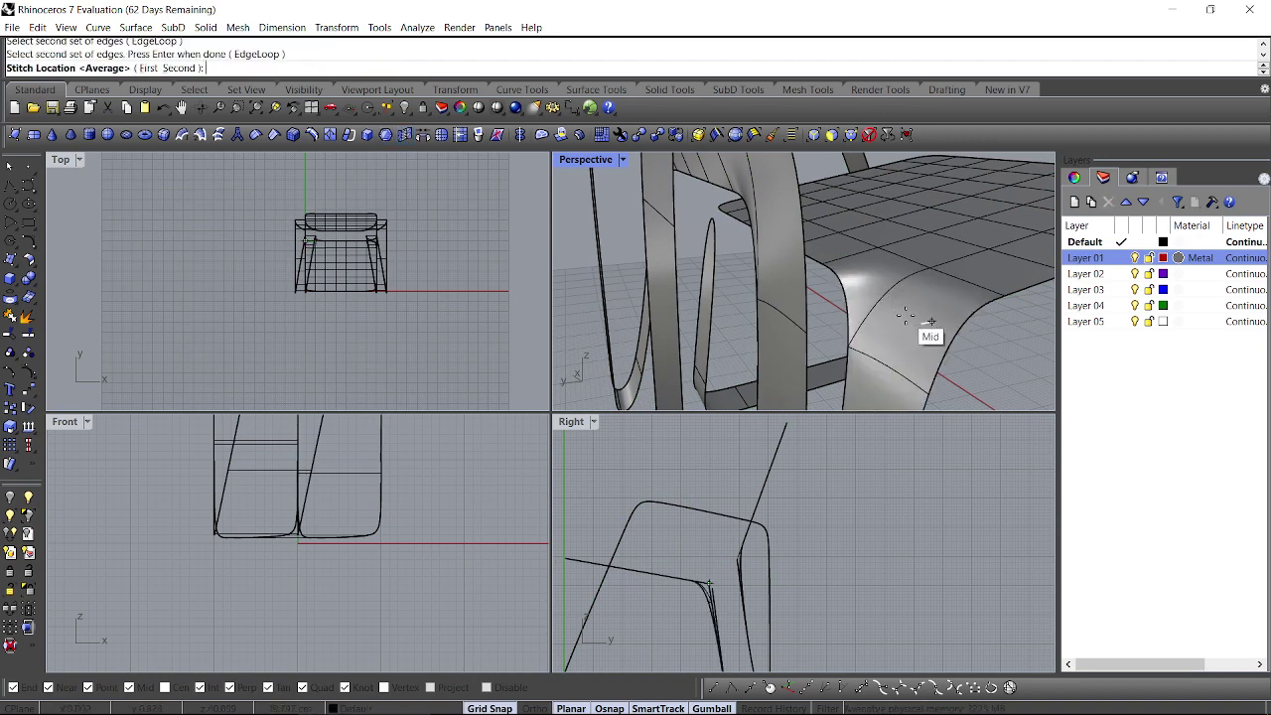
right_click(933, 321)
Step: Stitch the top edge of the rear seat leg on the positive X side to the seat's rear edge at the average location
scroll(844, 318, down, 4)
right_drag(724, 315, 763, 304)
scroll(763, 304, up, 3)
right_click(763, 304)
click(760, 304)
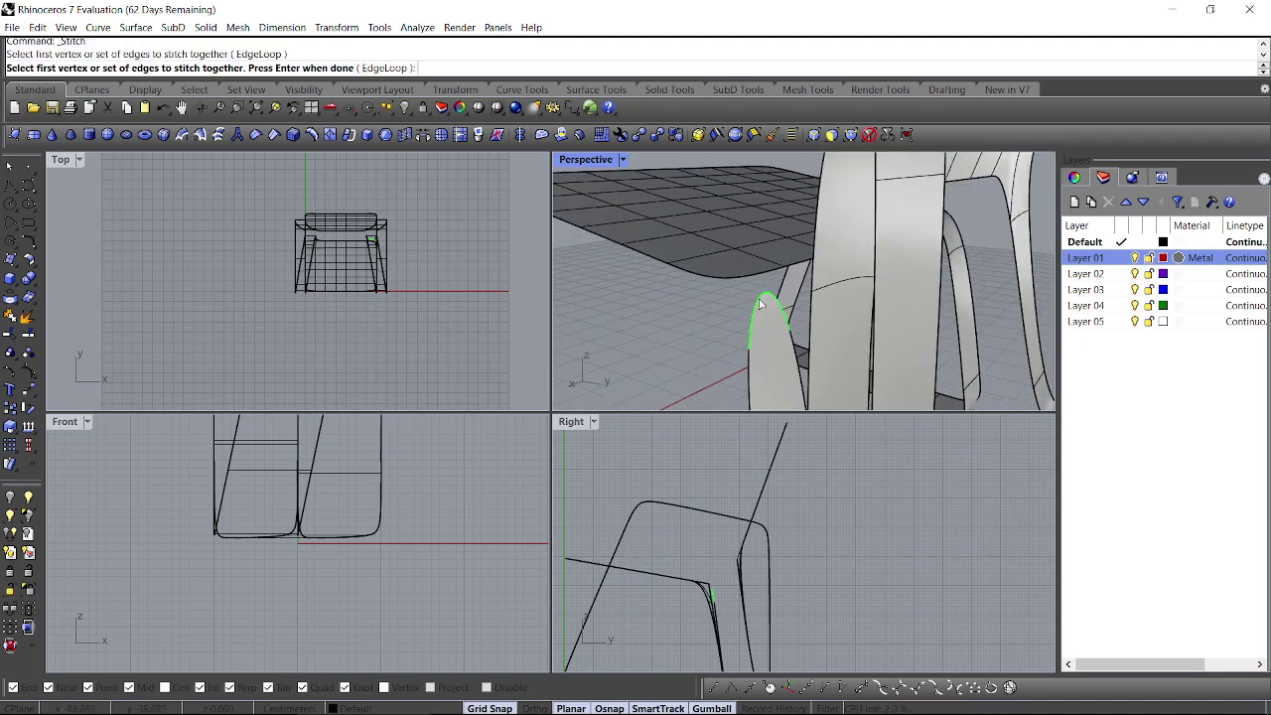
right_click(760, 303)
click(746, 277)
right_click(741, 280)
right_click(737, 278)
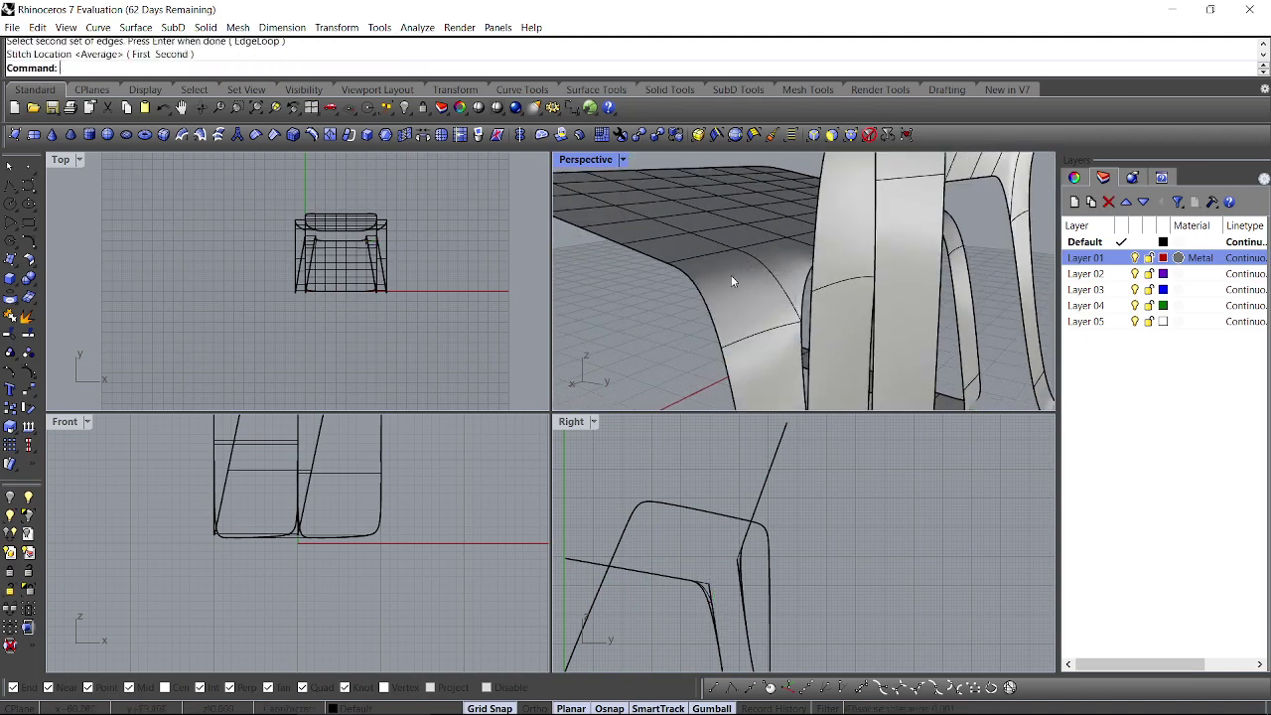
Step: Move the bottom rear bend face of the seat leg on the positive X side 10 cm outward
scroll(732, 282, down, 7)
right_drag(726, 301, 815, 308)
scroll(814, 310, up, 5)
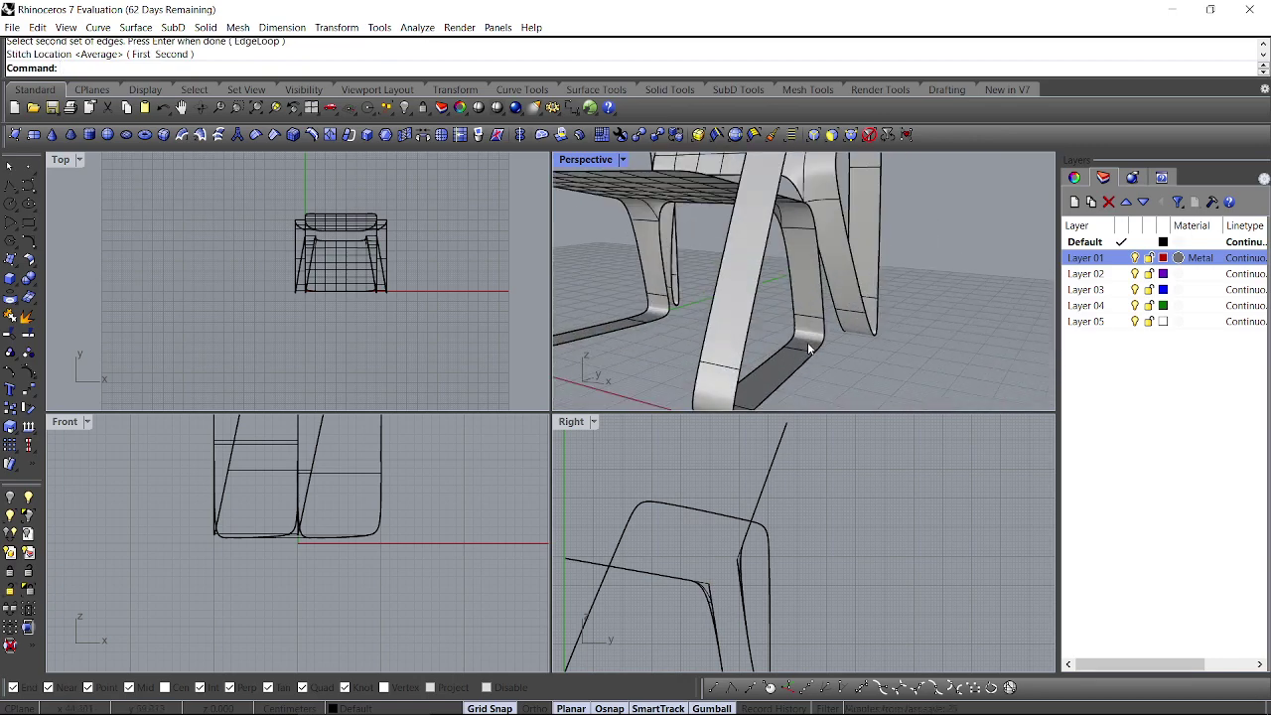
ctrl+shift+click(810, 339)
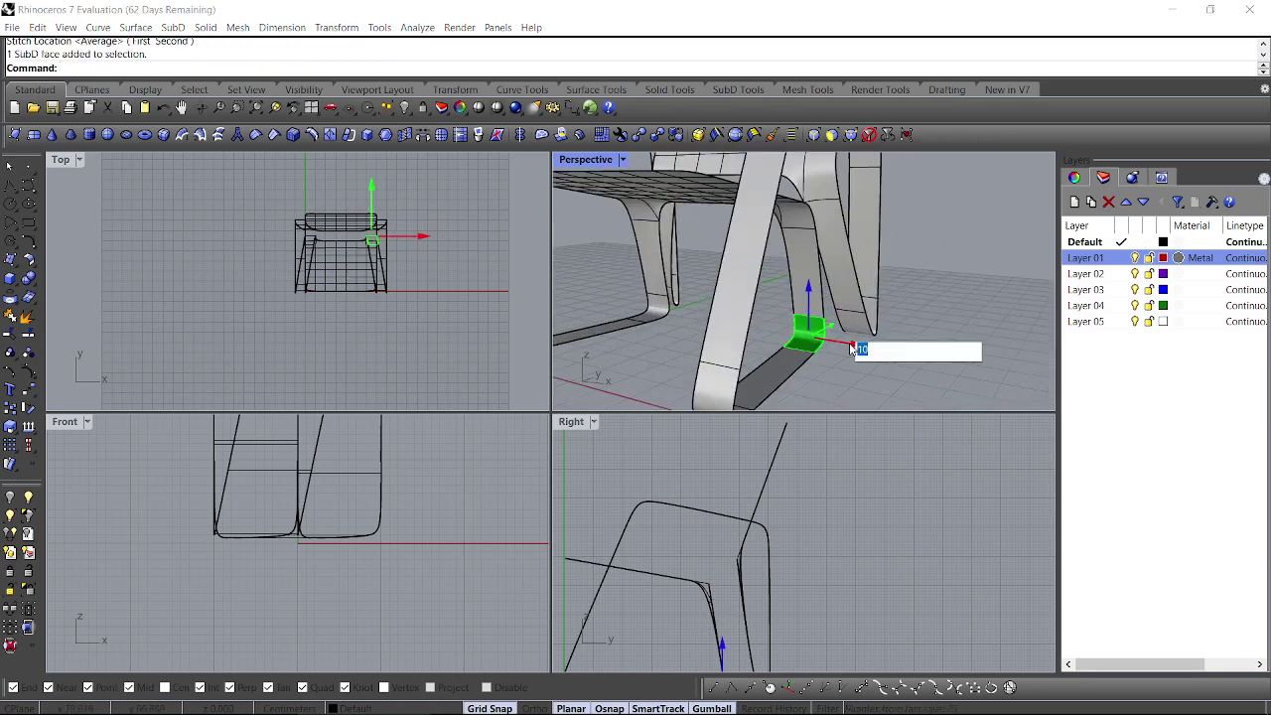
click(678, 360)
right_drag(678, 360, 823, 363)
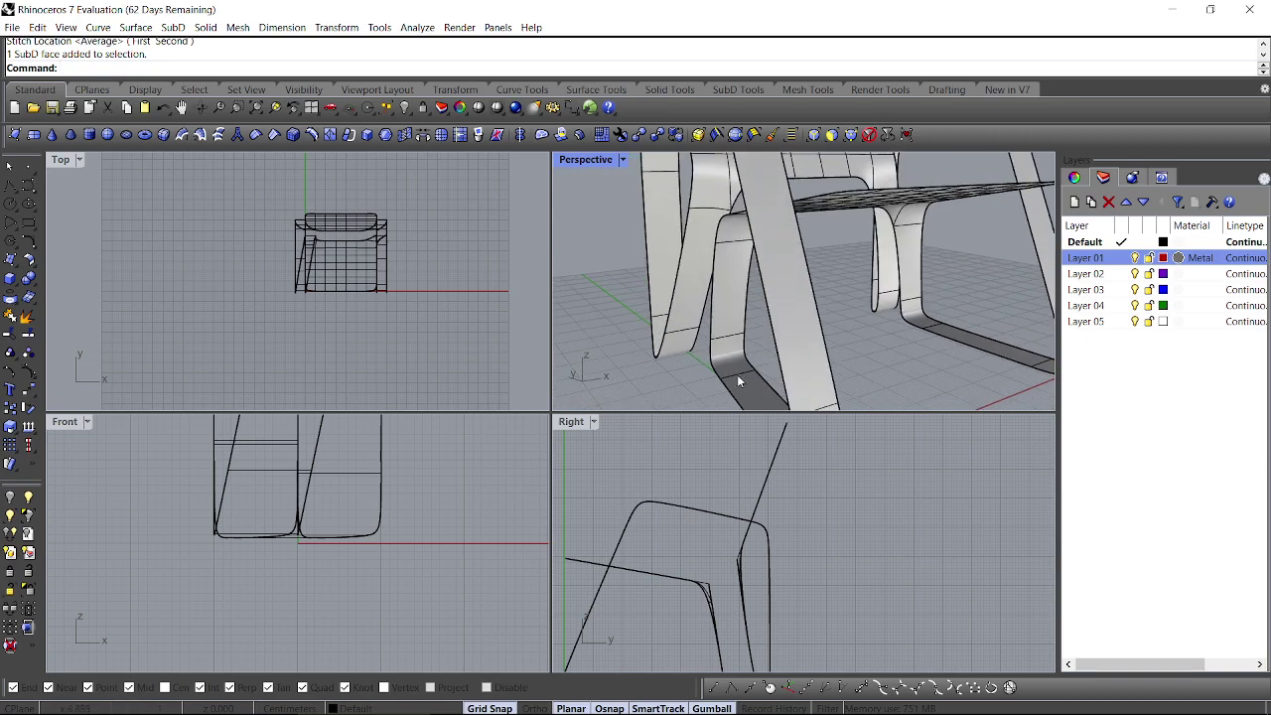
Step: Move the matching bottom rear bend face of the opposite seat leg -10 cm along X, outward
ctrl+shift+click(730, 359)
click(772, 355)
text(-)
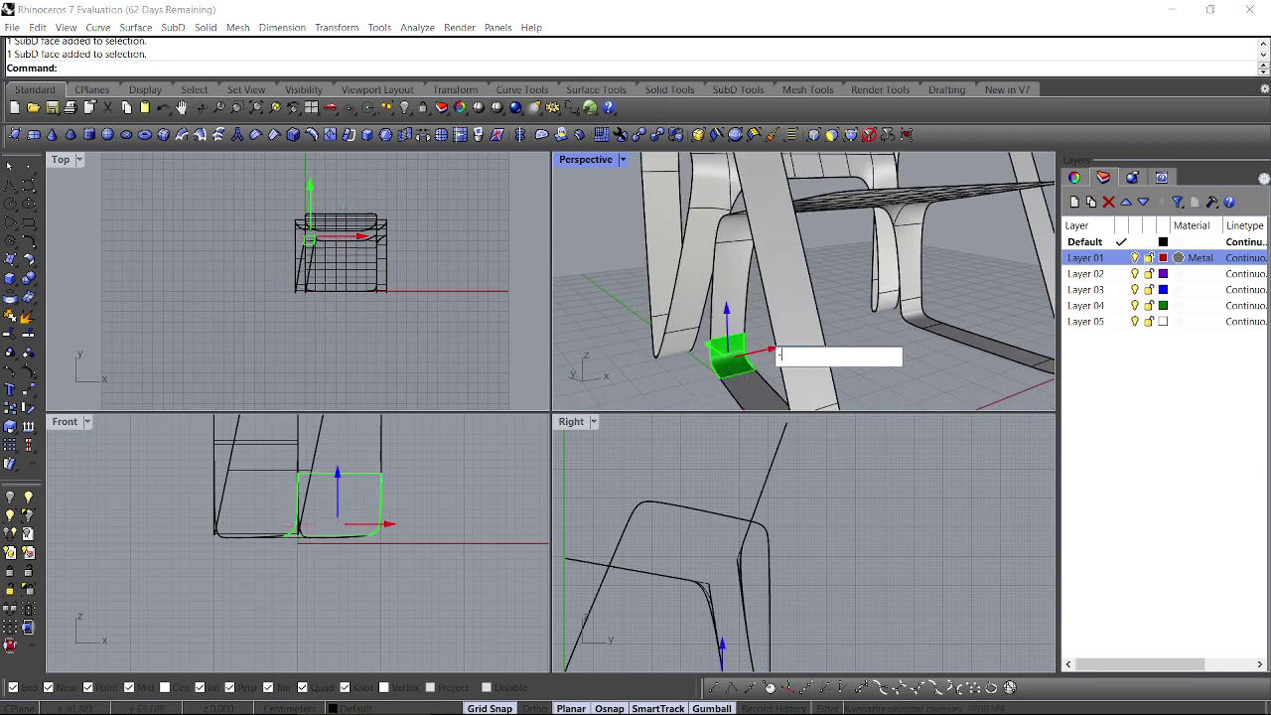
text(10)
key(Return)
click(859, 342)
Step: Maximize the perspective view and offset the chair SubD by 2 cm as a solid
scroll(858, 345, down, 8)
right_drag(856, 345, 594, 377)
double_click(585, 161)
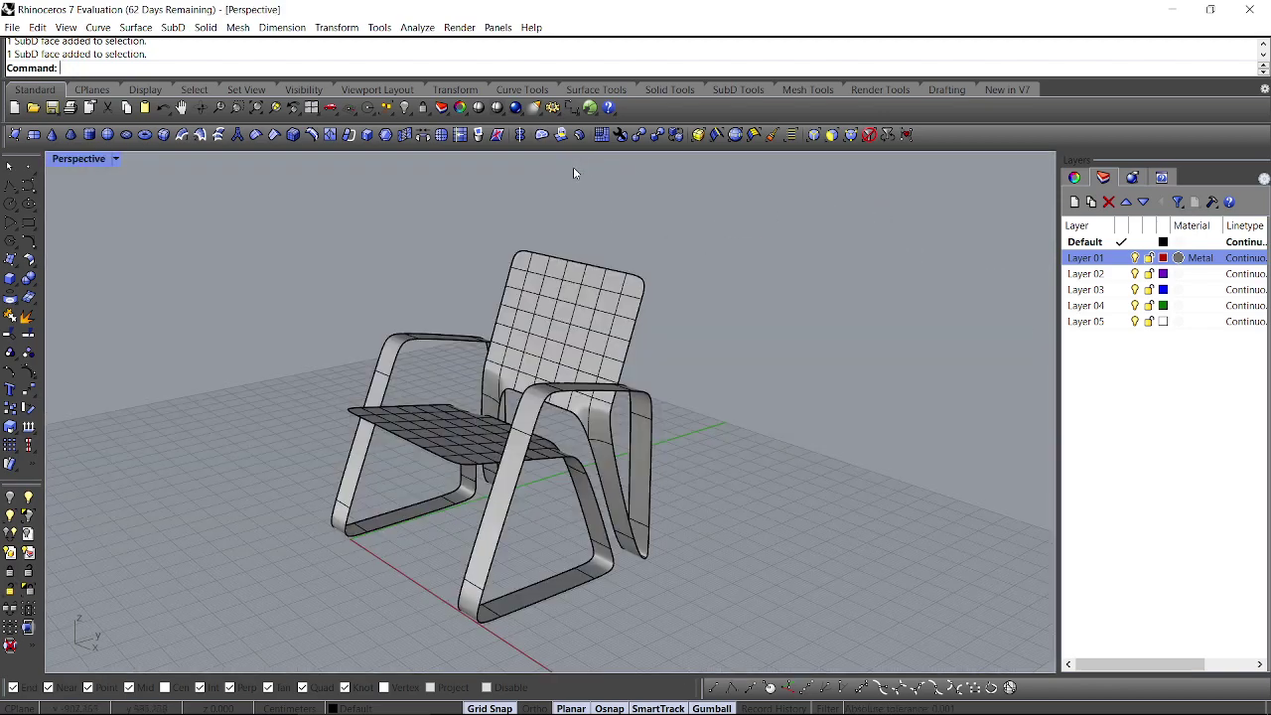
click(575, 141)
click(573, 345)
right_click(573, 346)
click(576, 351)
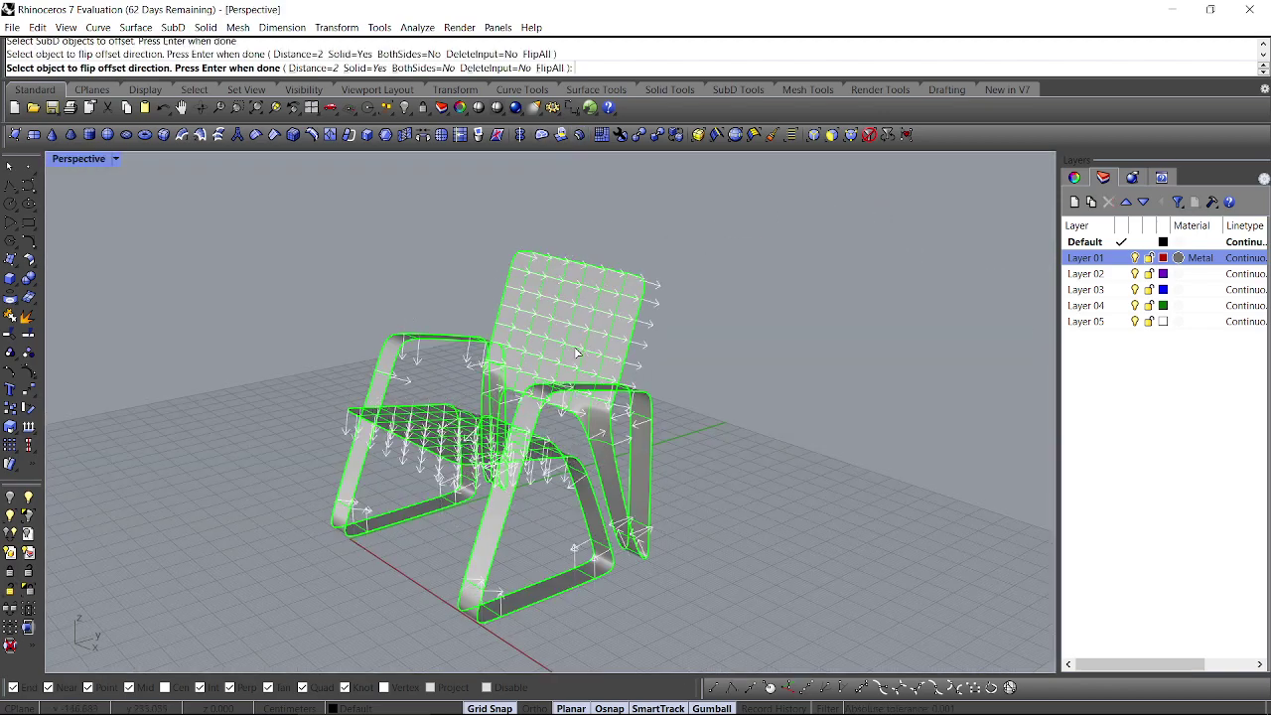
right_click(452, 336)
Step: Delete the original open SubD surface, keeping the thickened chair
right_drag(470, 367, 516, 397)
click(459, 467)
key(Return)
key(Delete)
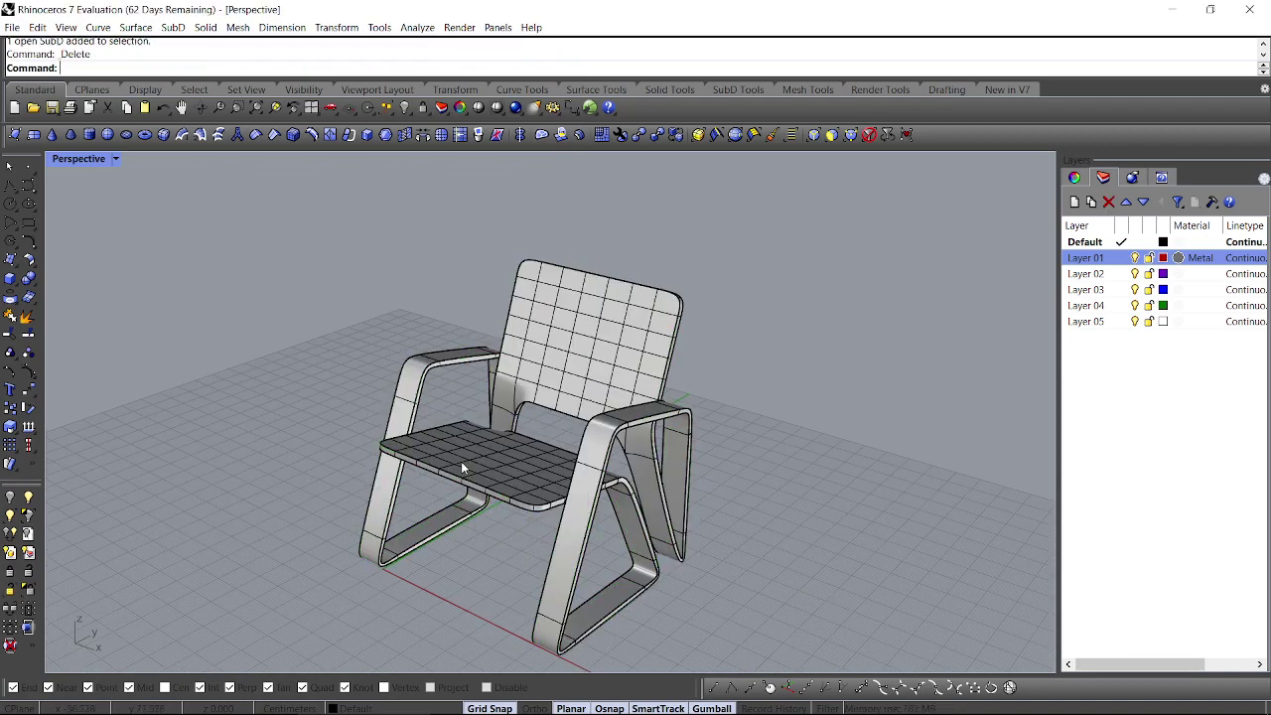
Step: Remove the creases from the outer edge loops running along the seat's front edge and around the frame
click(260, 139)
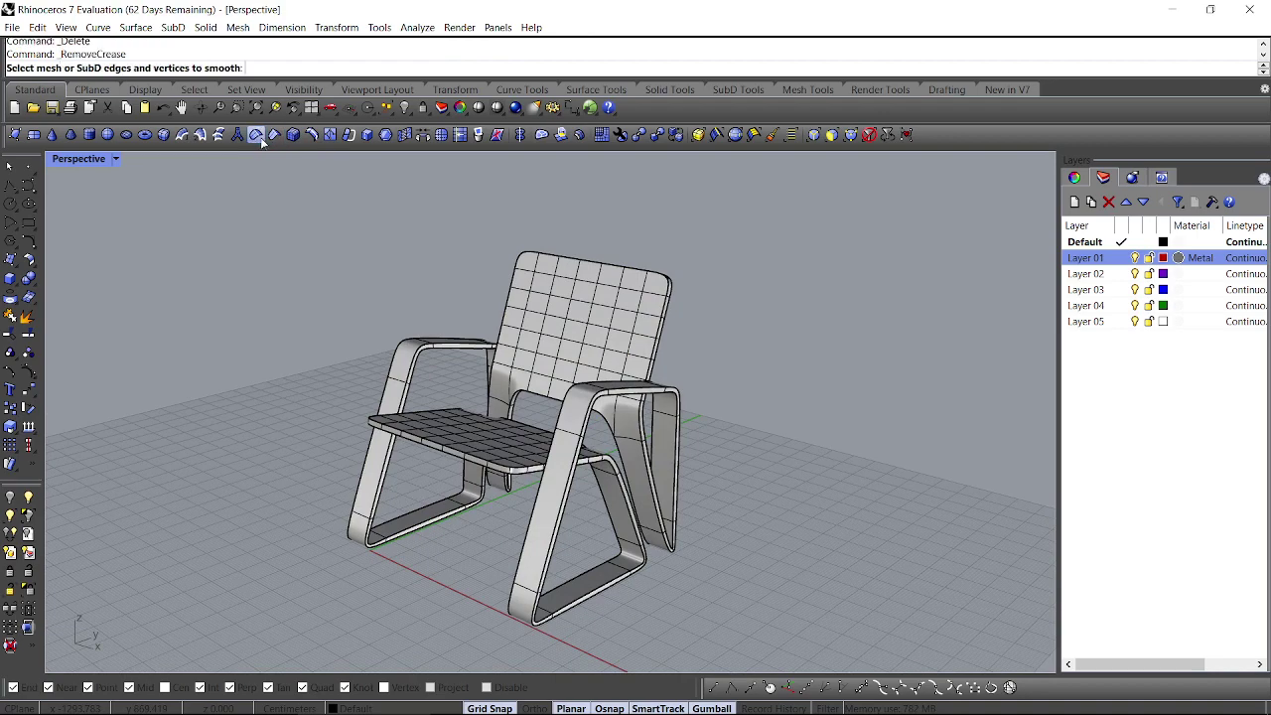
scroll(447, 443, up, 4)
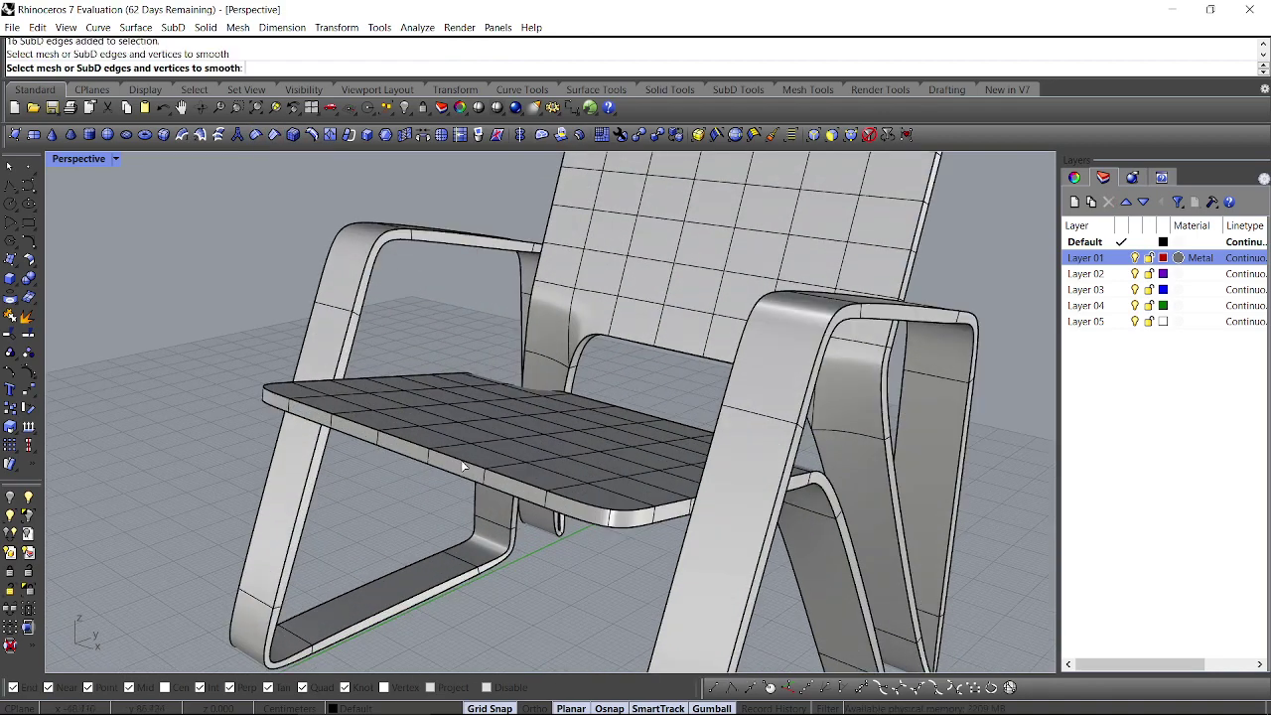
double_click(462, 466)
key(Return)
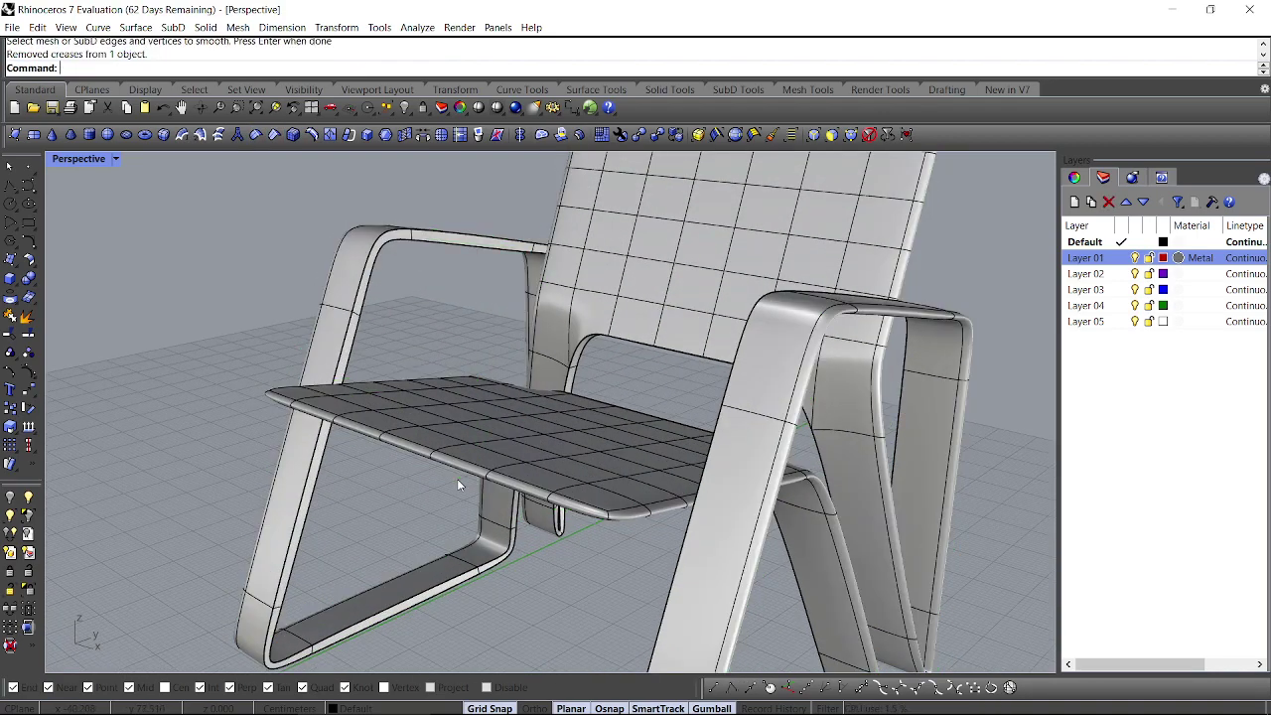
Step: Remove the creases from the upper and lower edge loops along the seat's rear edge and inner legs
right_drag(457, 479, 468, 398)
scroll(493, 401, up, 4)
scroll(486, 376, up, 3)
key(Return)
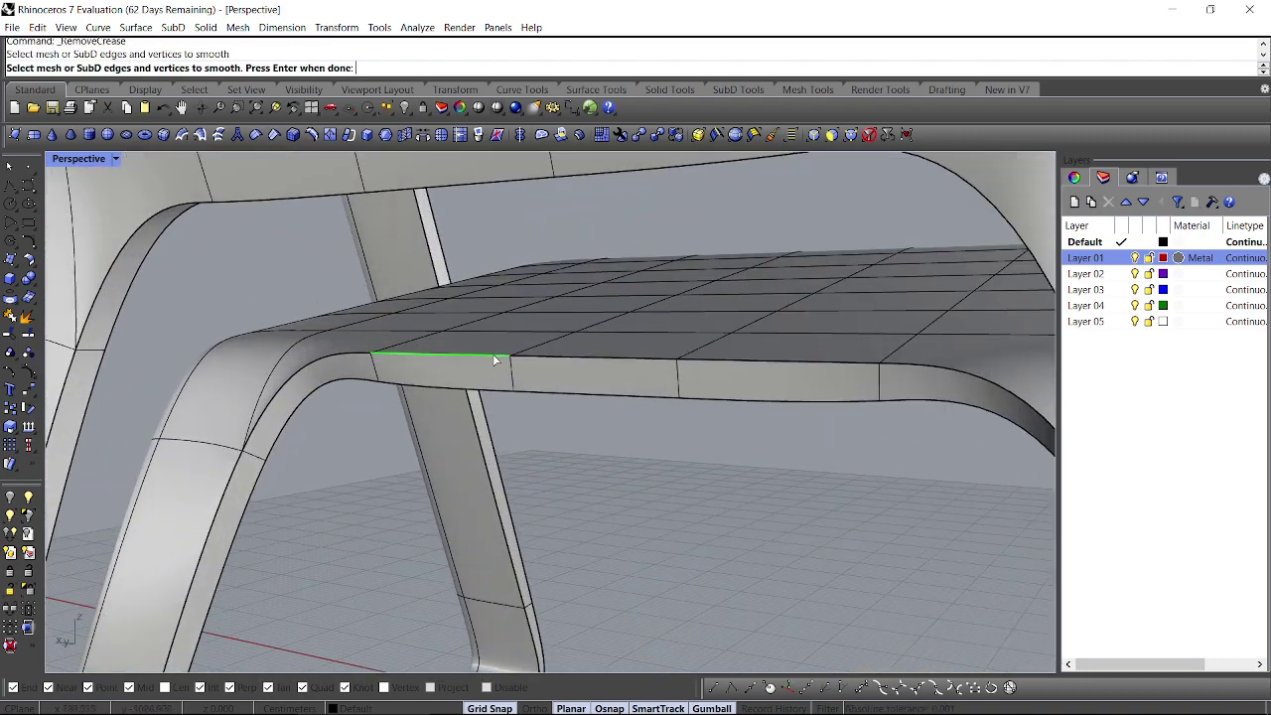
double_click(491, 357)
double_click(526, 393)
key(Return)
scroll(529, 400, down, 6)
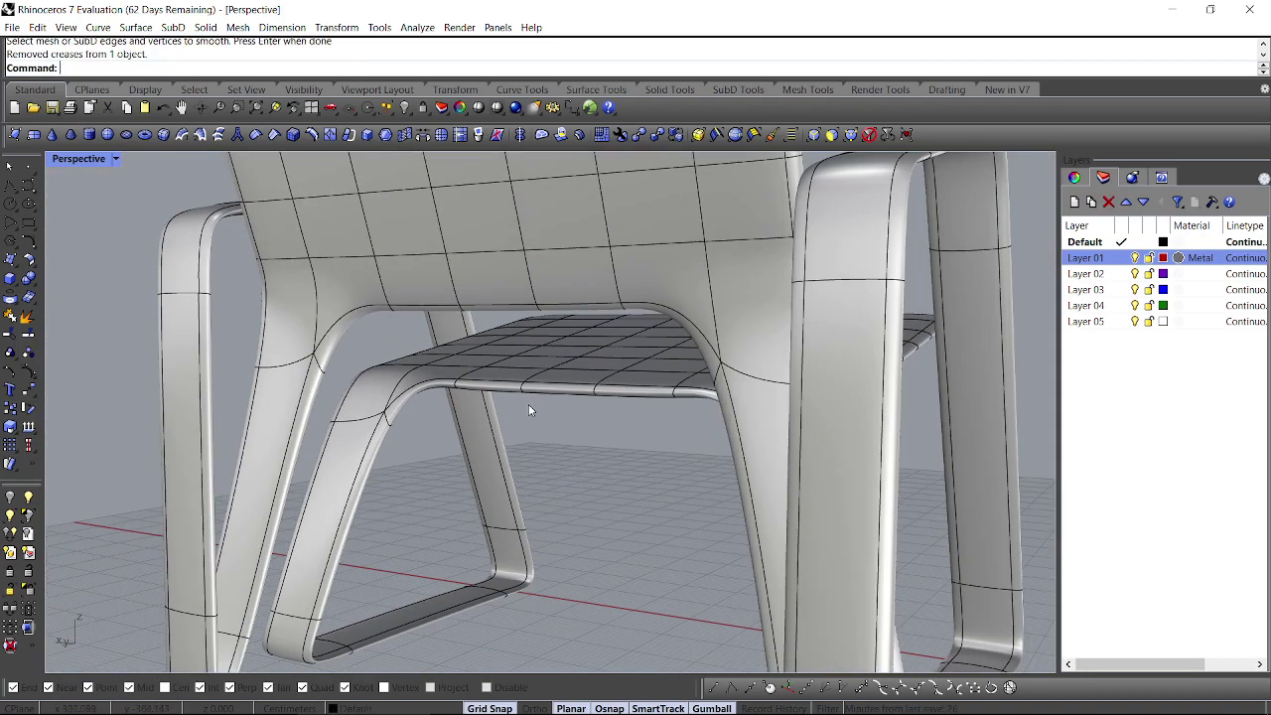
Step: Assign the finished chair to Layer 01
right_drag(528, 400, 487, 413)
scroll(510, 407, down, 6)
click(486, 412)
right_click(1119, 264)
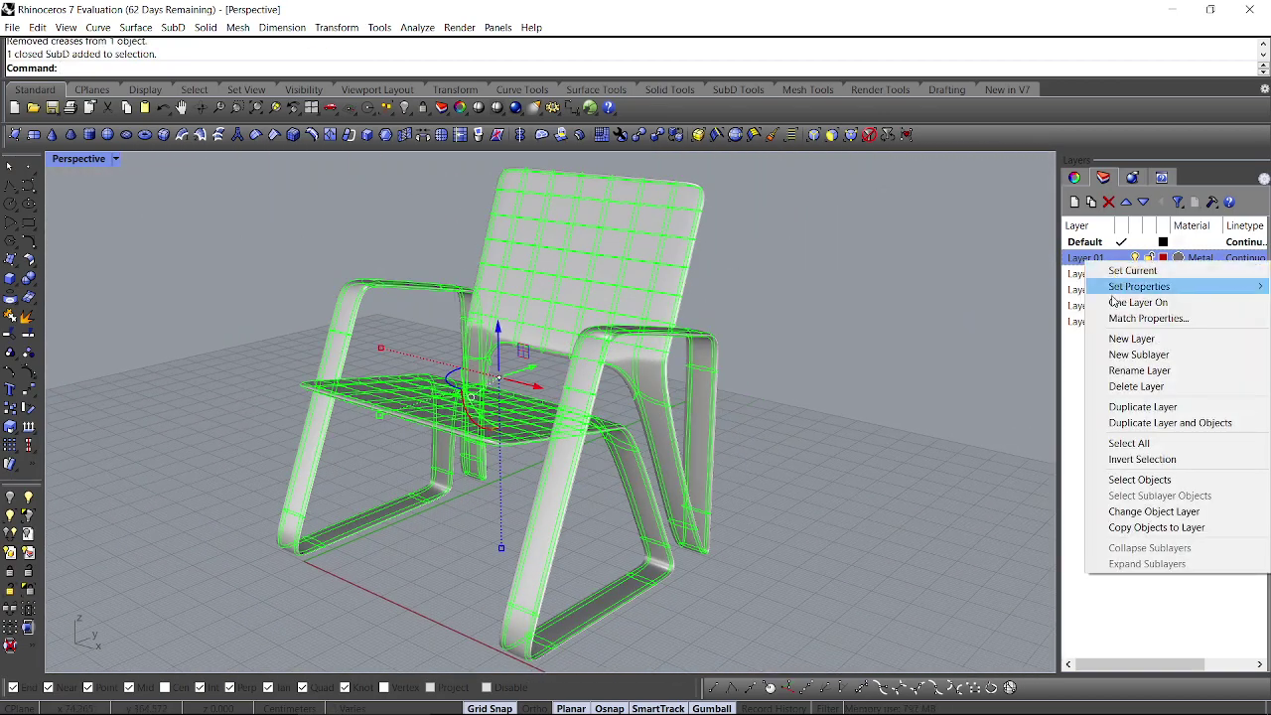
click(1122, 510)
click(954, 457)
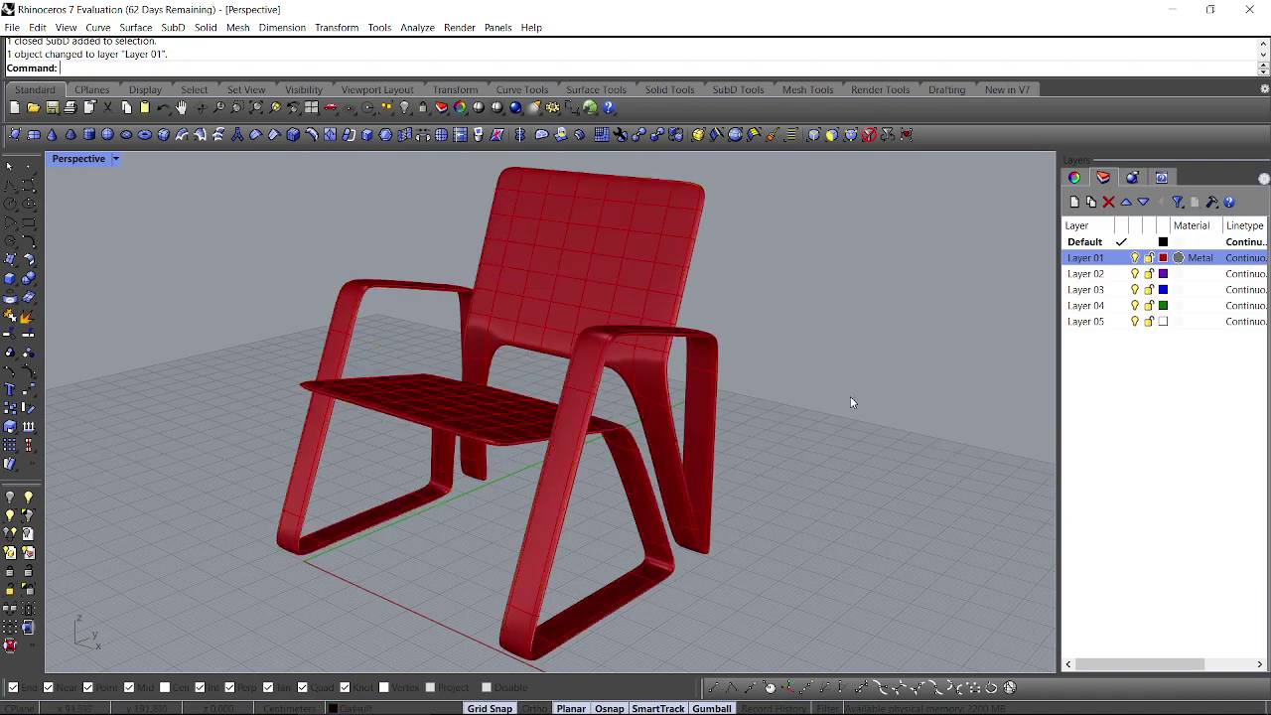
Step: Set the color of Layer 01's Metal material to a neutral gray, RGB 138, 138, 138
click(1188, 260)
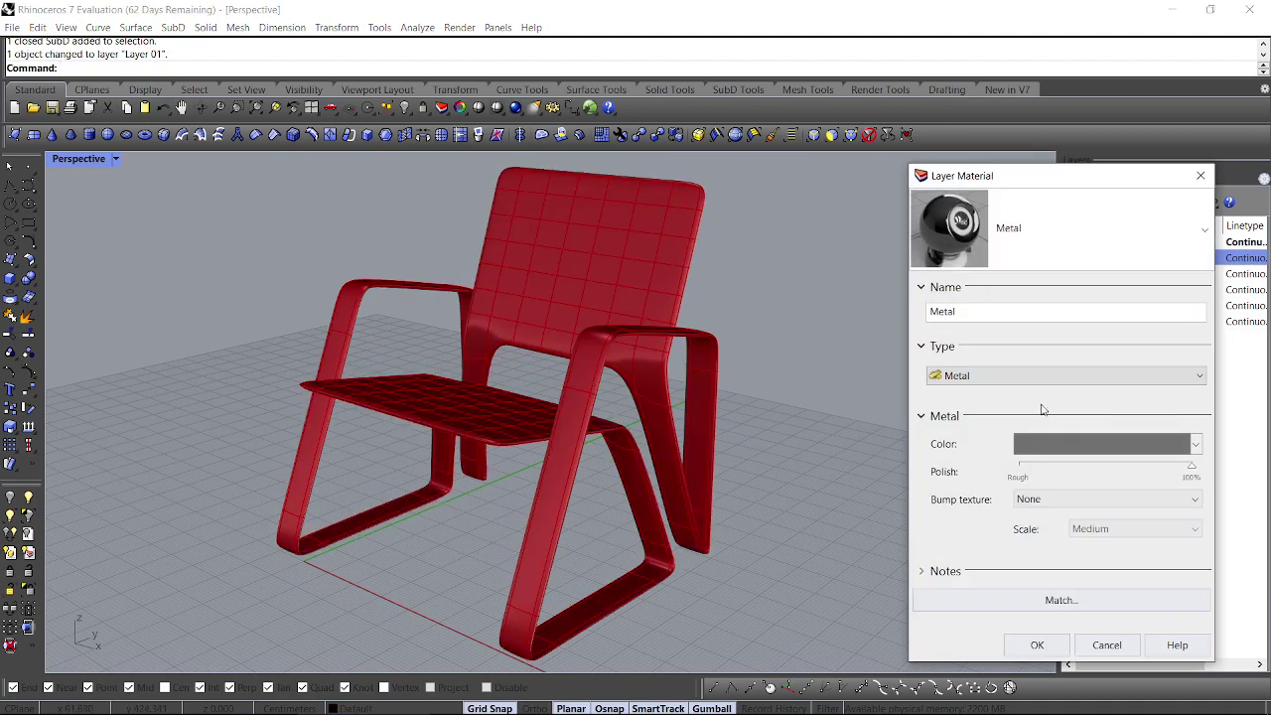
click(1042, 377)
click(1008, 471)
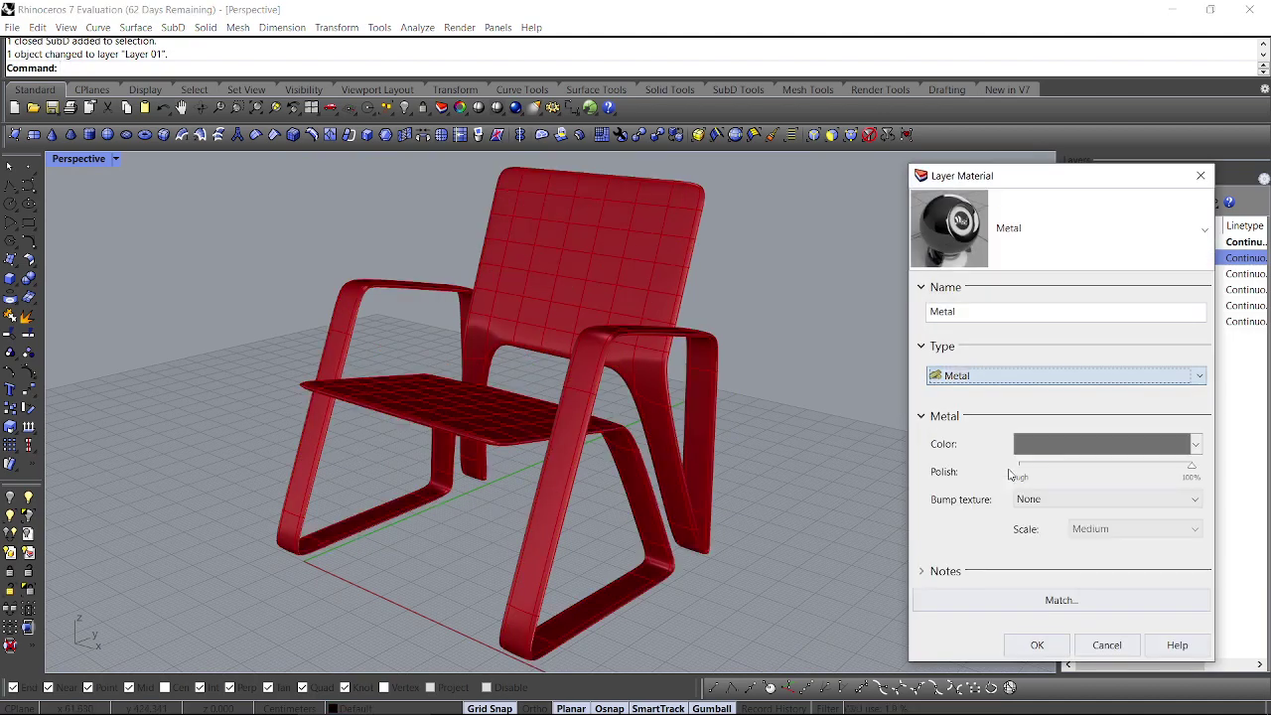
click(1066, 447)
drag(1051, 514, 1052, 513)
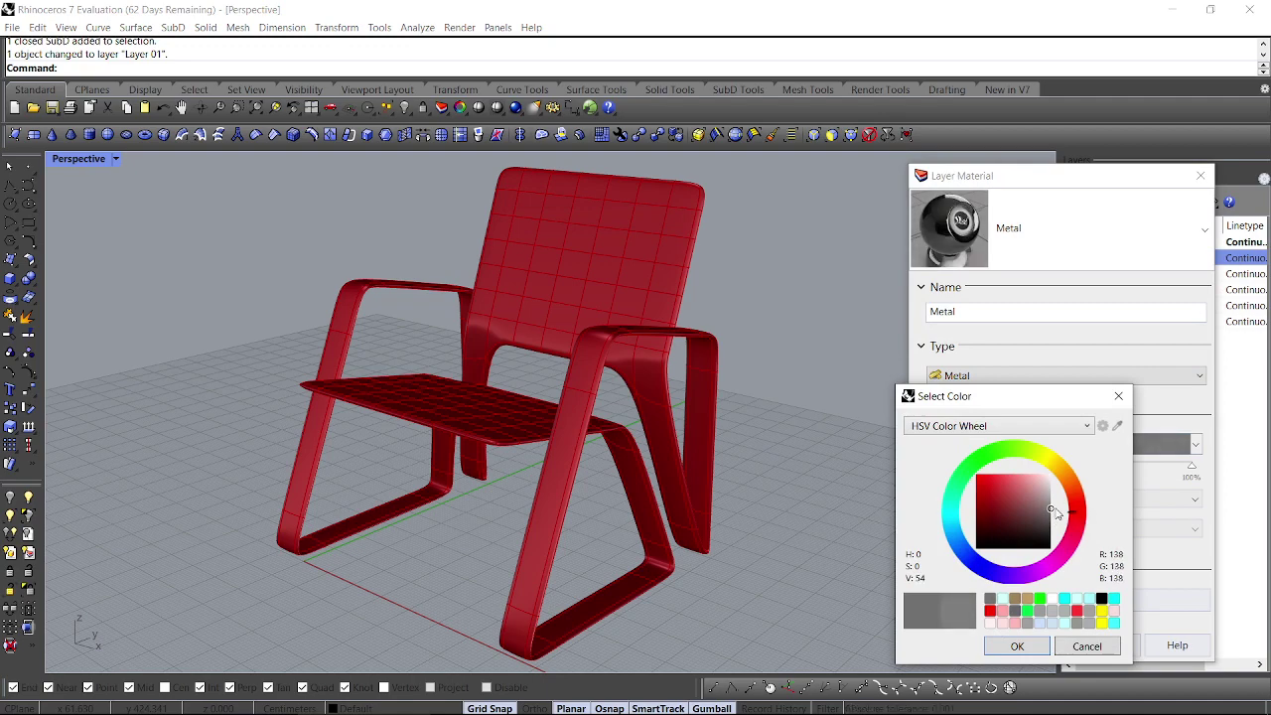
click(1017, 646)
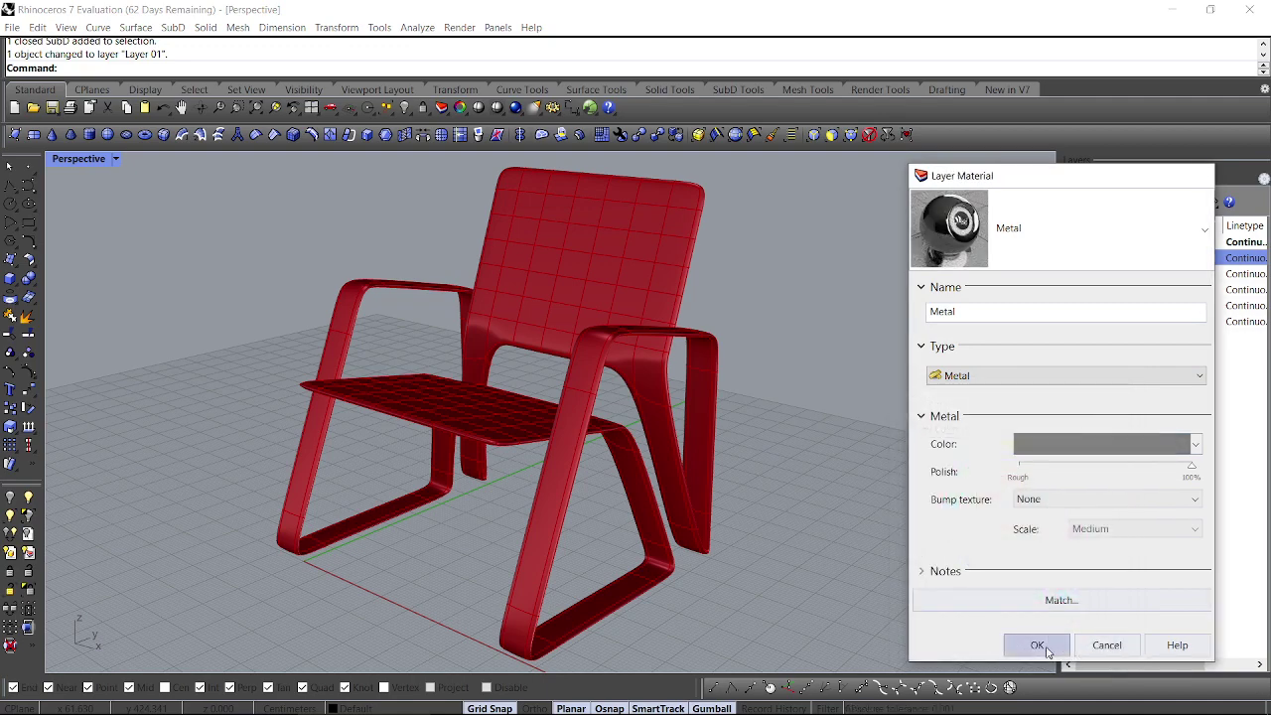
click(1039, 645)
Step: Switch the Perspective viewport to the Rendered display mode and view the chair from its front corner
right_drag(778, 477, 787, 476)
shift+right_drag(636, 439, 683, 437)
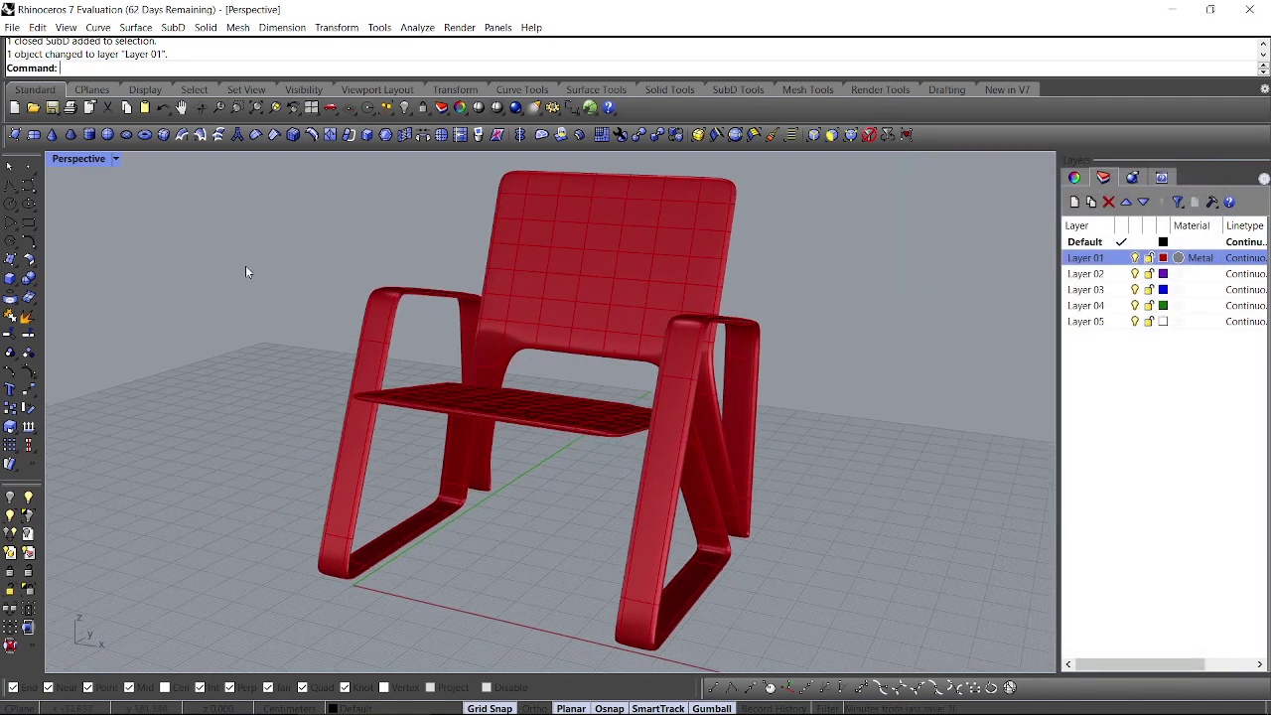
click(115, 160)
click(145, 248)
right_drag(391, 306, 598, 320)
Step: Reduce the polish of Layer 01's Metal material to about 55% for a rougher, matte finish
click(1178, 261)
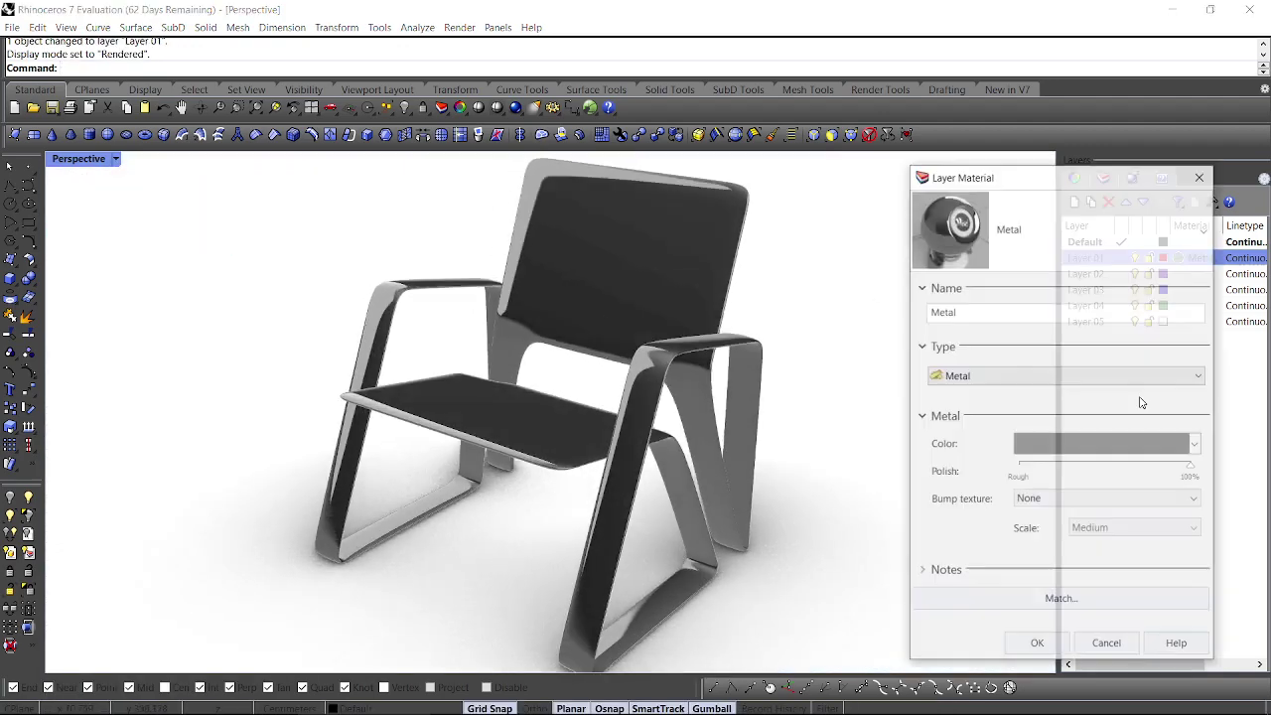
drag(1135, 476, 1130, 479)
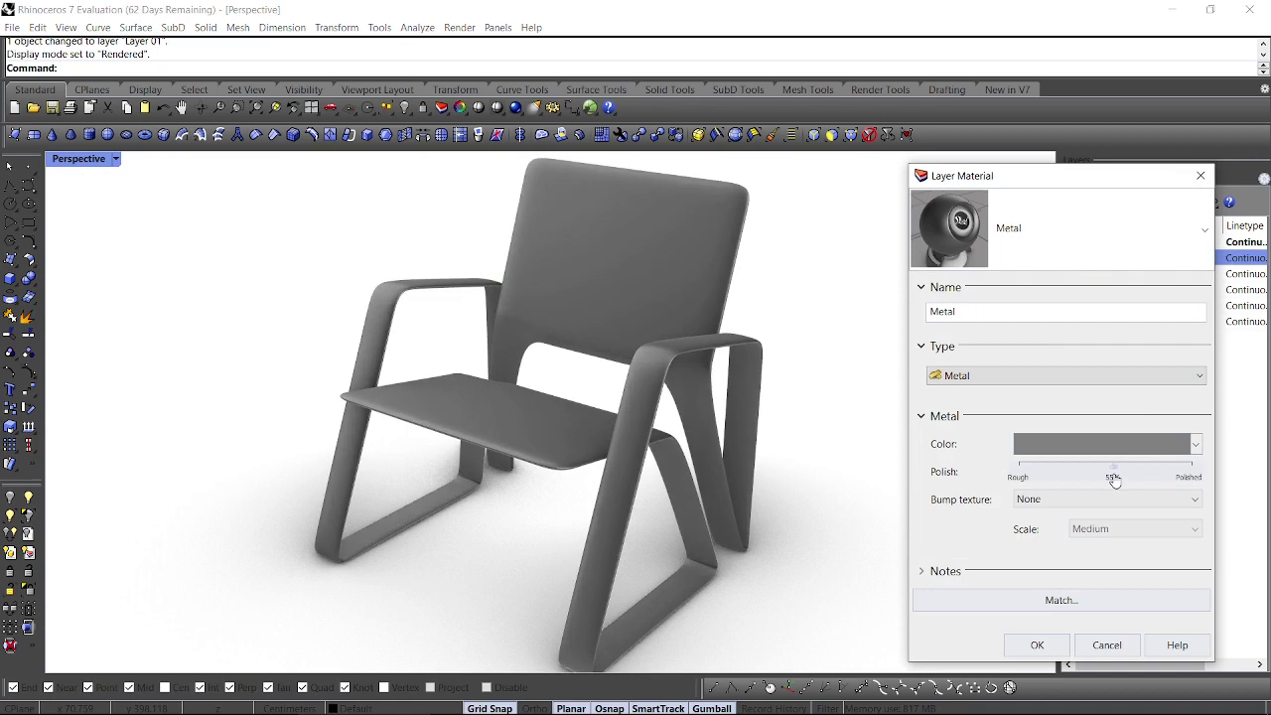
click(1039, 645)
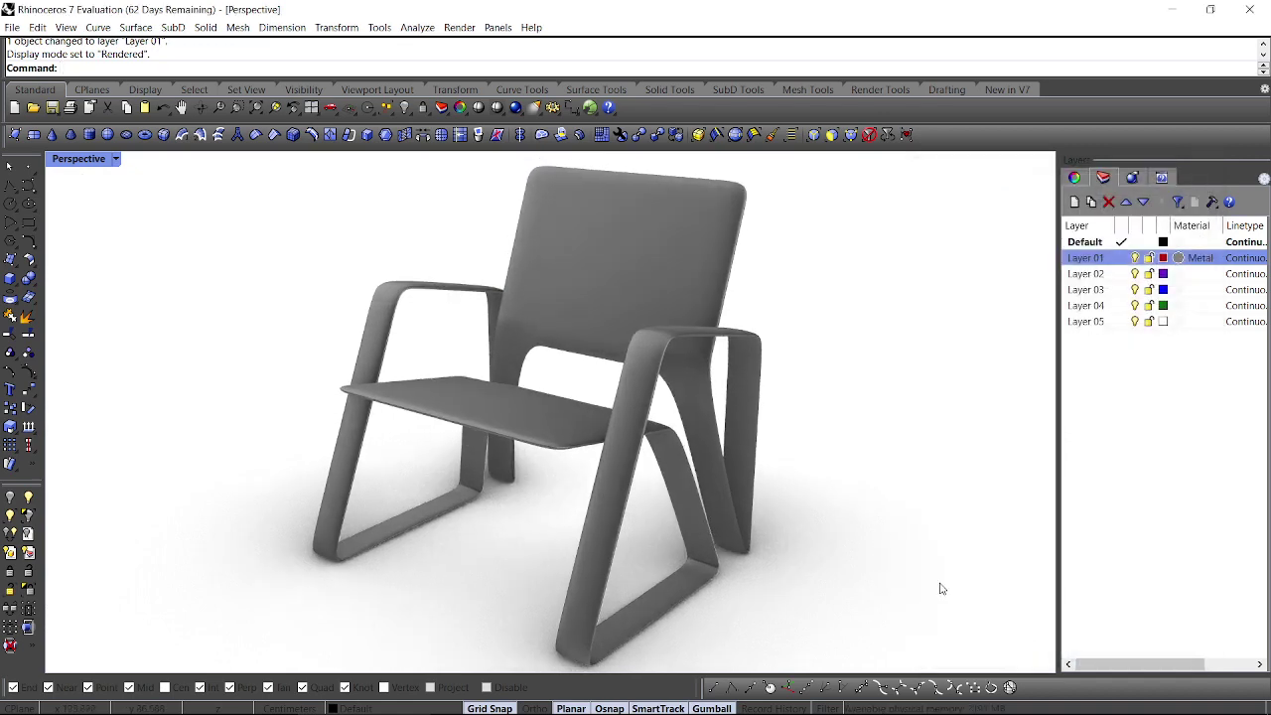
shift+right_drag(941, 584, 913, 578)
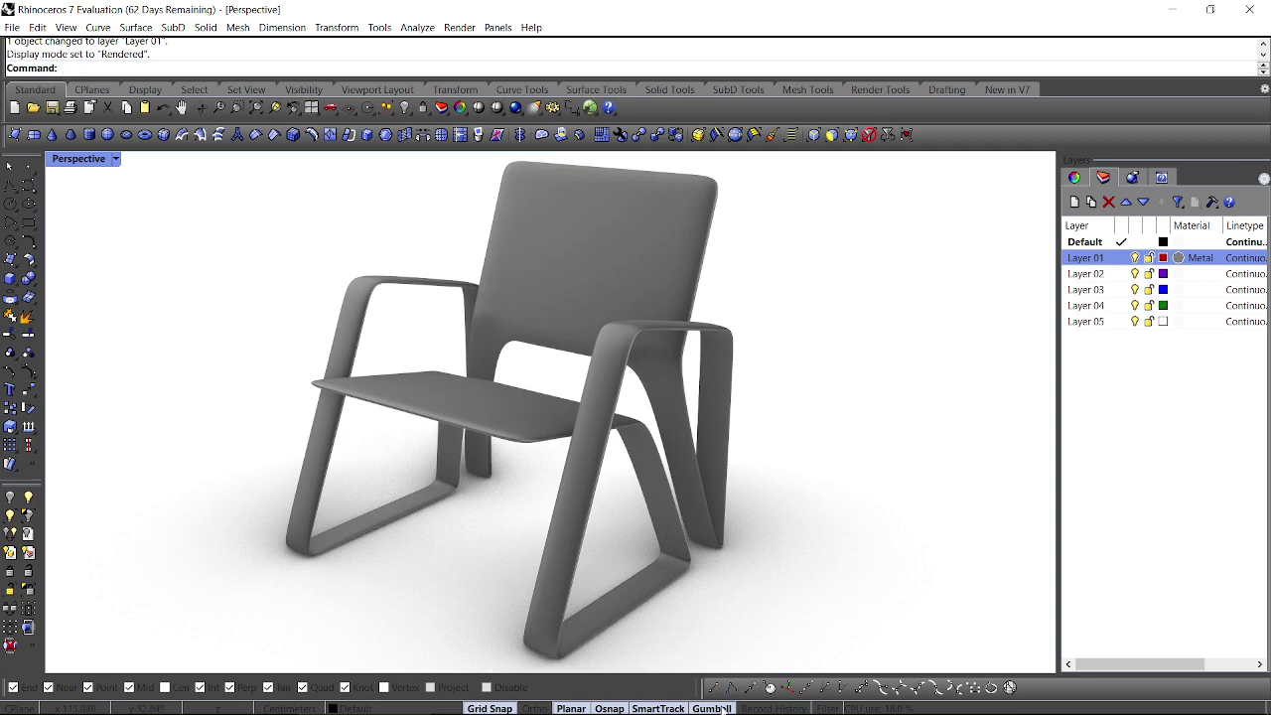
click(514, 707)
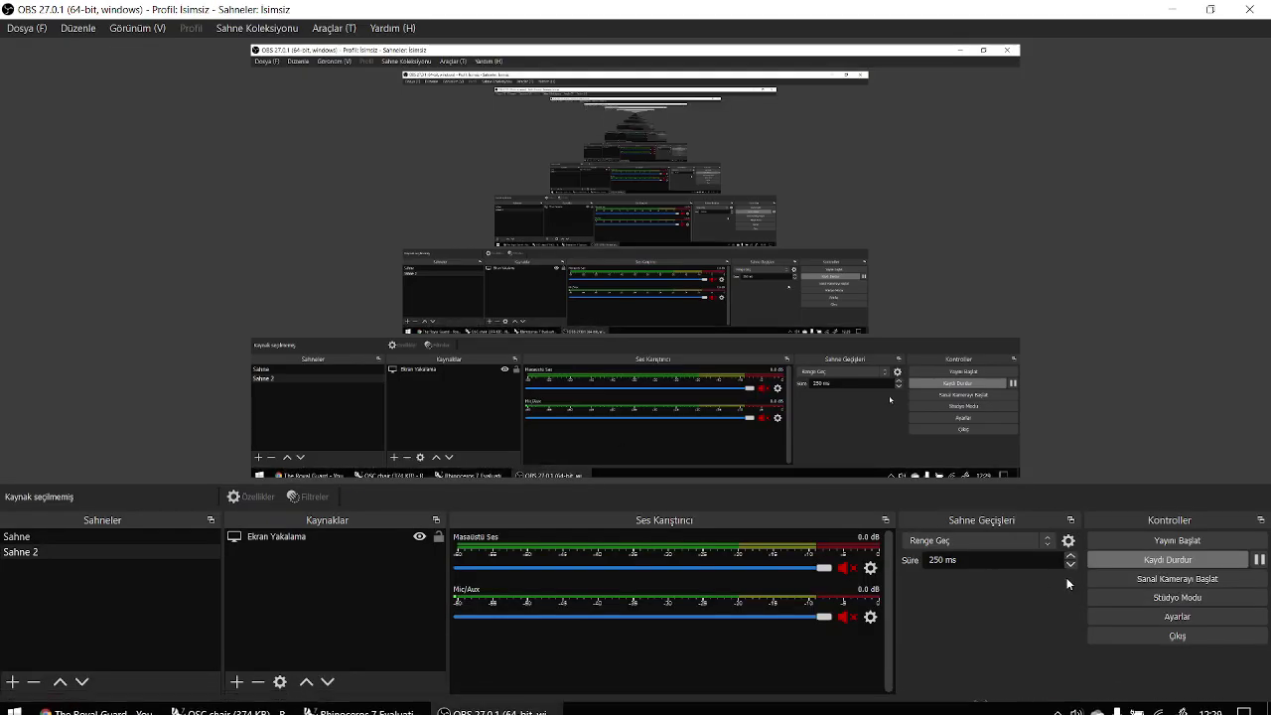